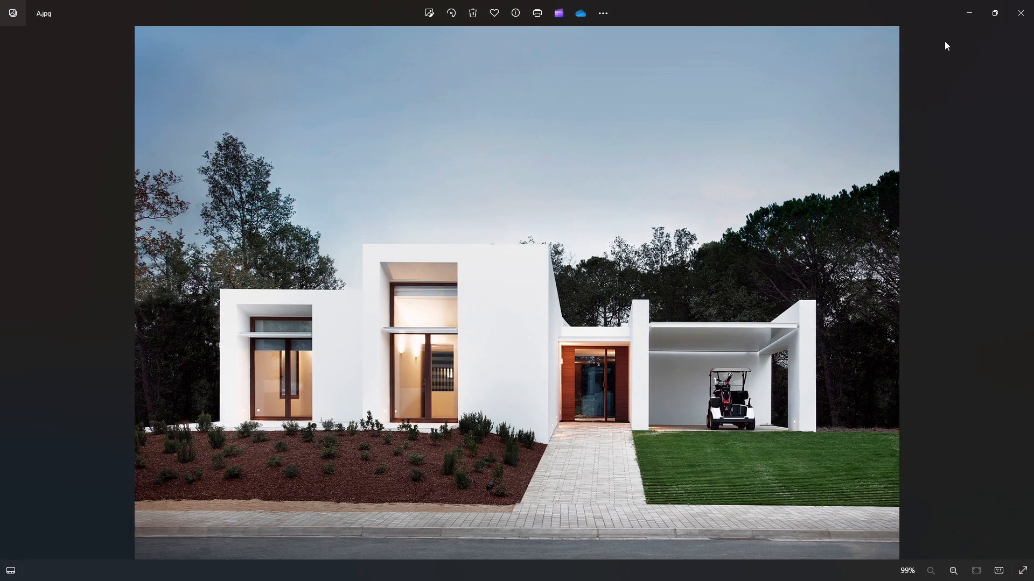
# - Put the reference photo away and apply the Outdoor Bluenight Fast (Physical) scene to the photo rendering
pyautogui.click(969, 21)
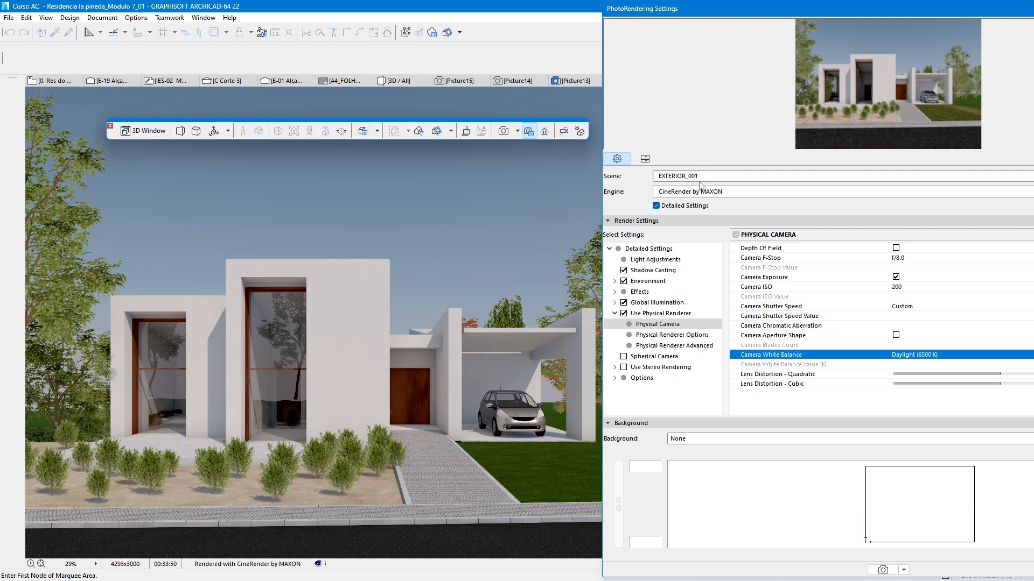
pyautogui.moveTo(716, 12); pyautogui.dragTo(700, 42)
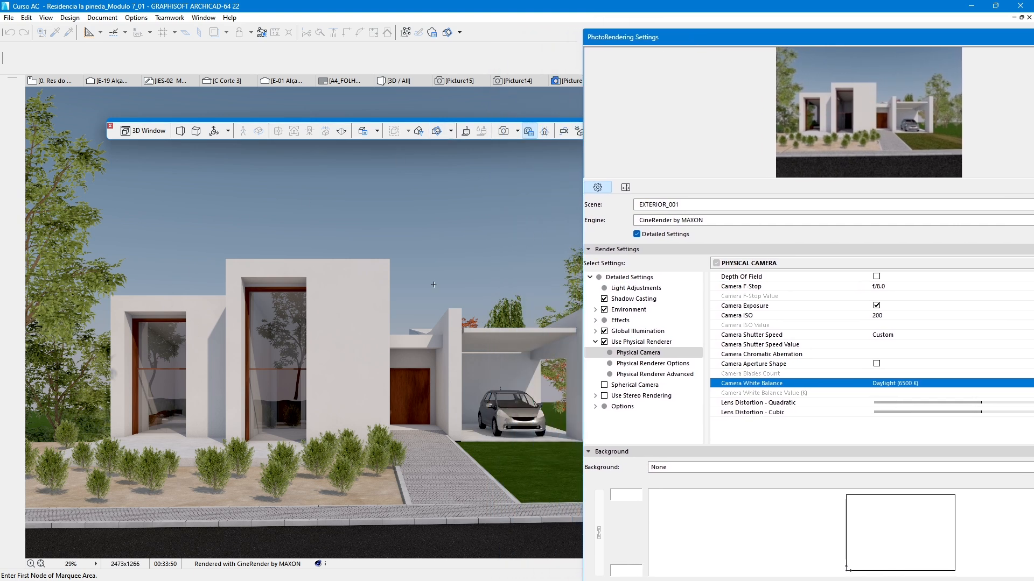
pyautogui.click(694, 210)
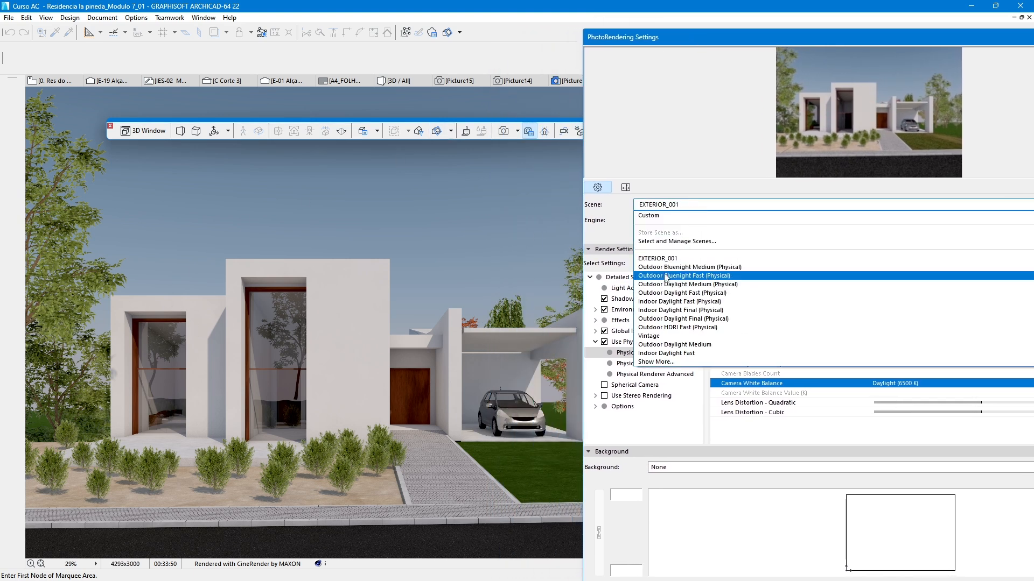
pyautogui.click(662, 364)
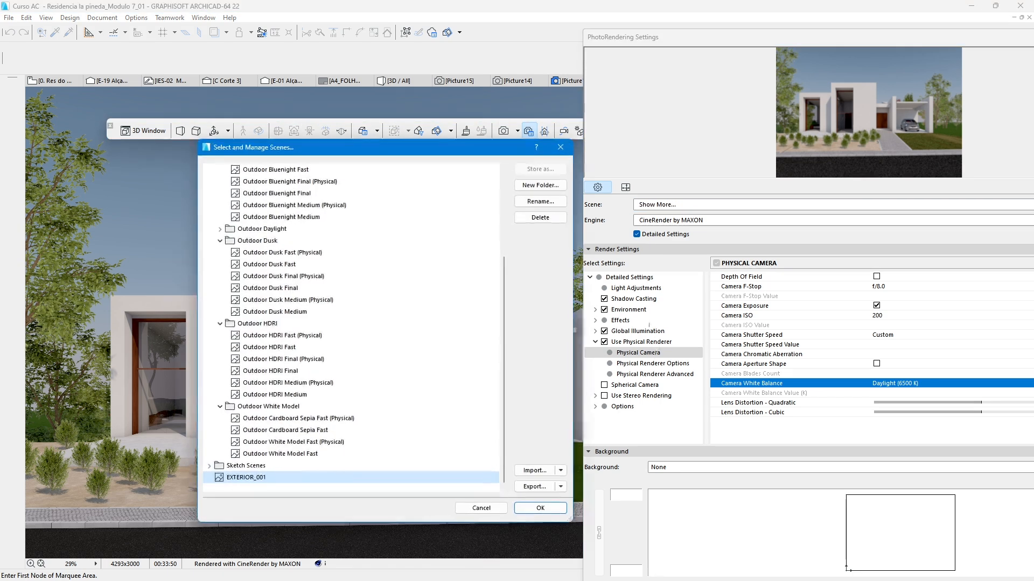
pyautogui.scroll(4, 325, 328)
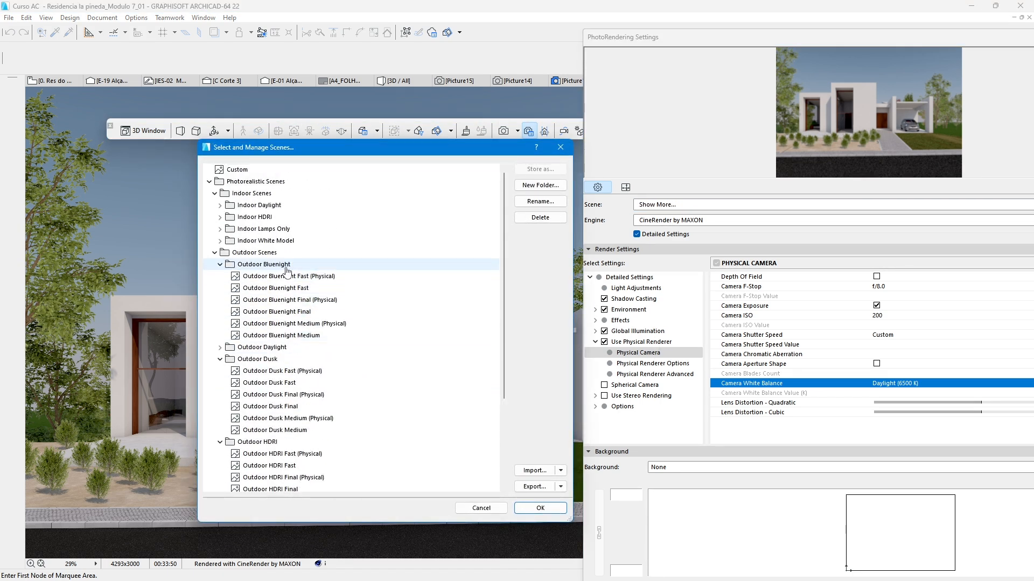
pyautogui.click(305, 280)
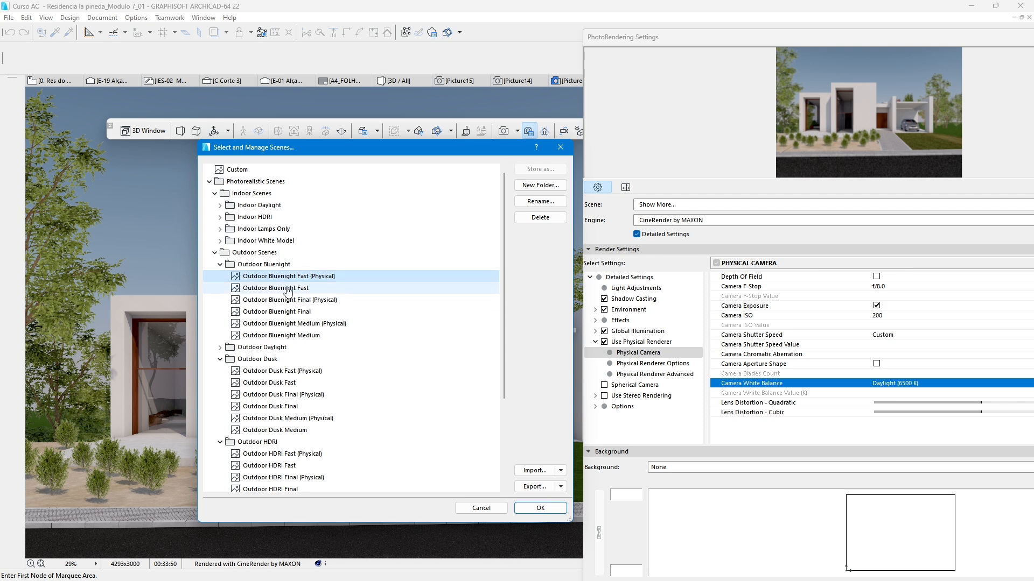
pyautogui.click(541, 506)
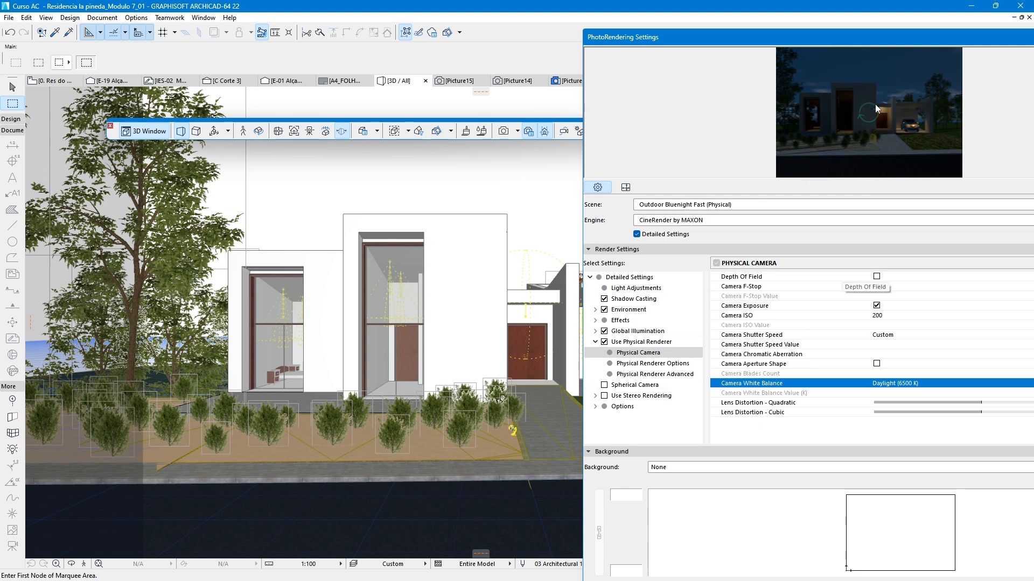
# - Render the front view of the house with the Bluenight scene and uncover the finished image
pyautogui.moveTo(857, 42); pyautogui.dragTo(774, 41)
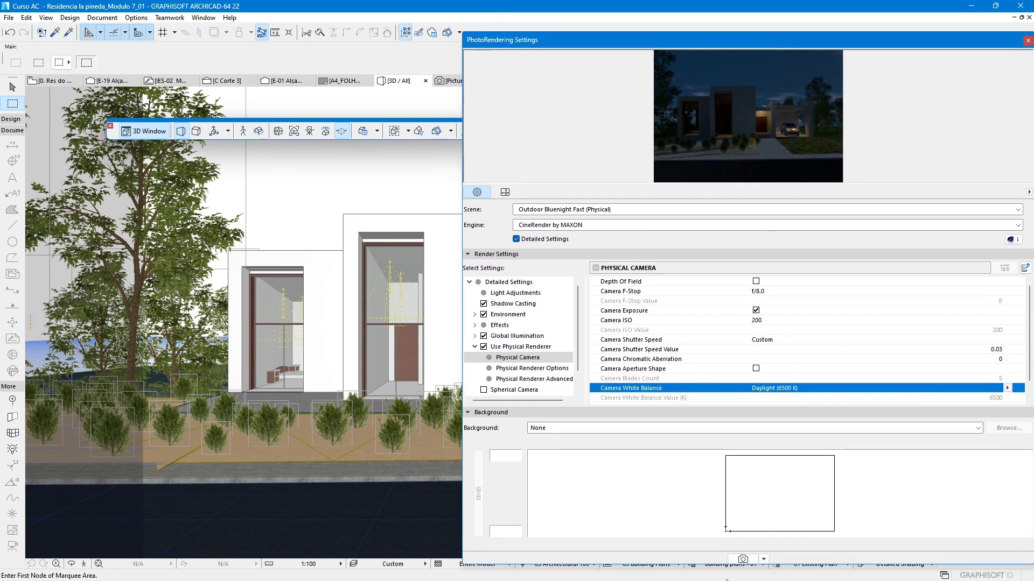
pyautogui.click(743, 559)
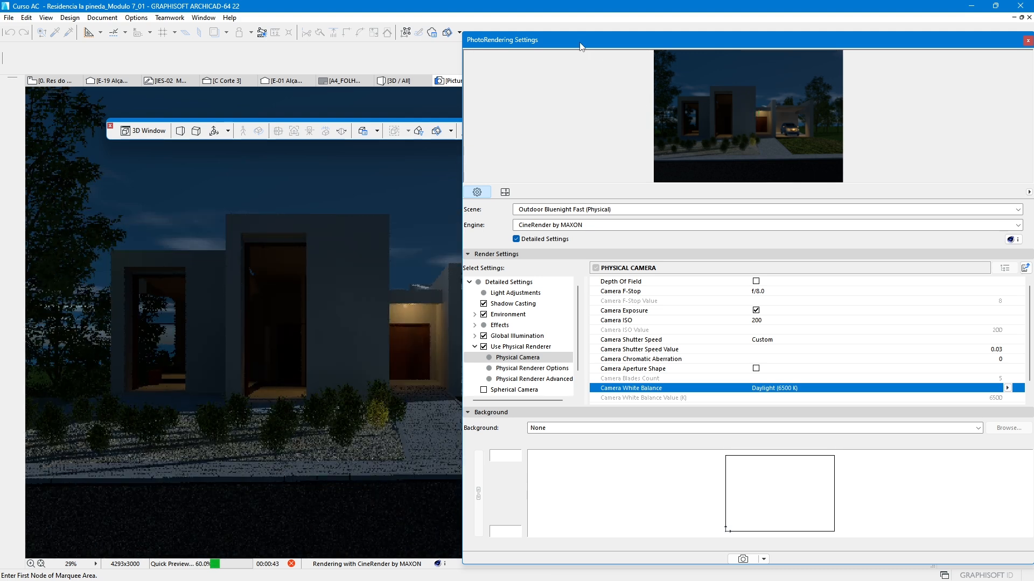
pyautogui.moveTo(583, 47); pyautogui.dragTo(700, 49)
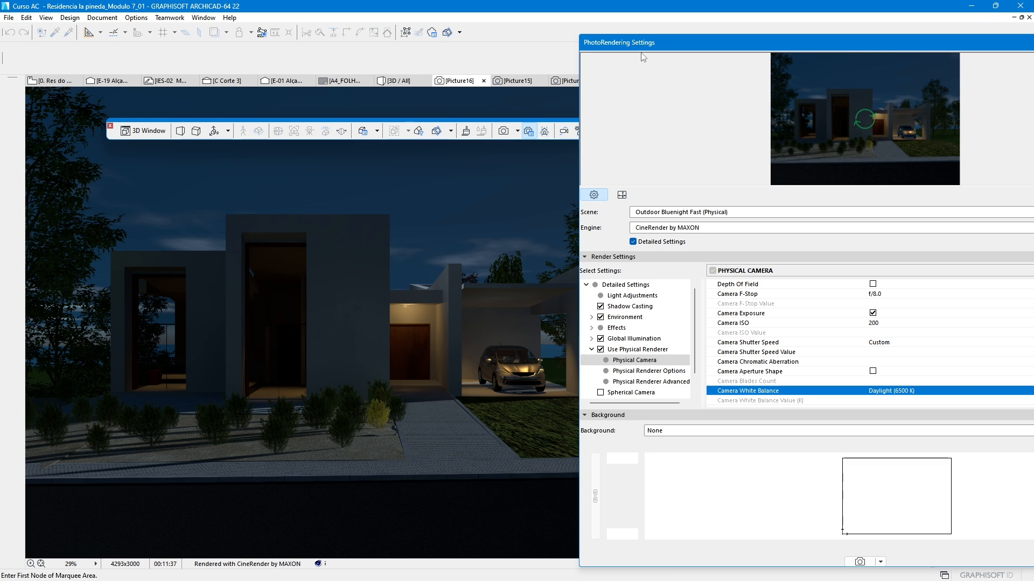
pyautogui.moveTo(641, 48); pyautogui.dragTo(753, 51)
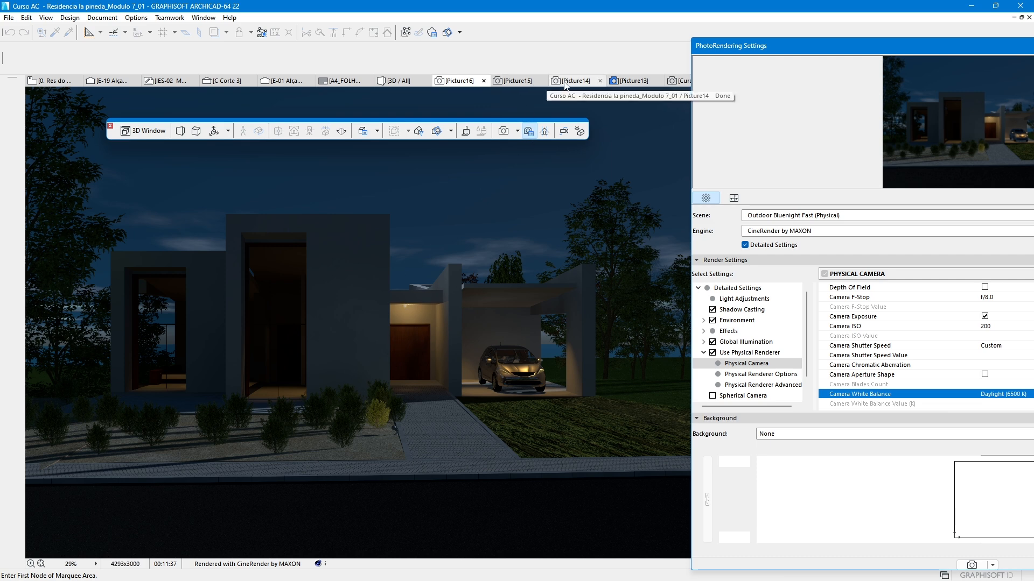
# - Compare the night render with the earlier daytime renders, including Picture10 and Picture11
pyautogui.moveTo(739, 49); pyautogui.dragTo(539, 139)
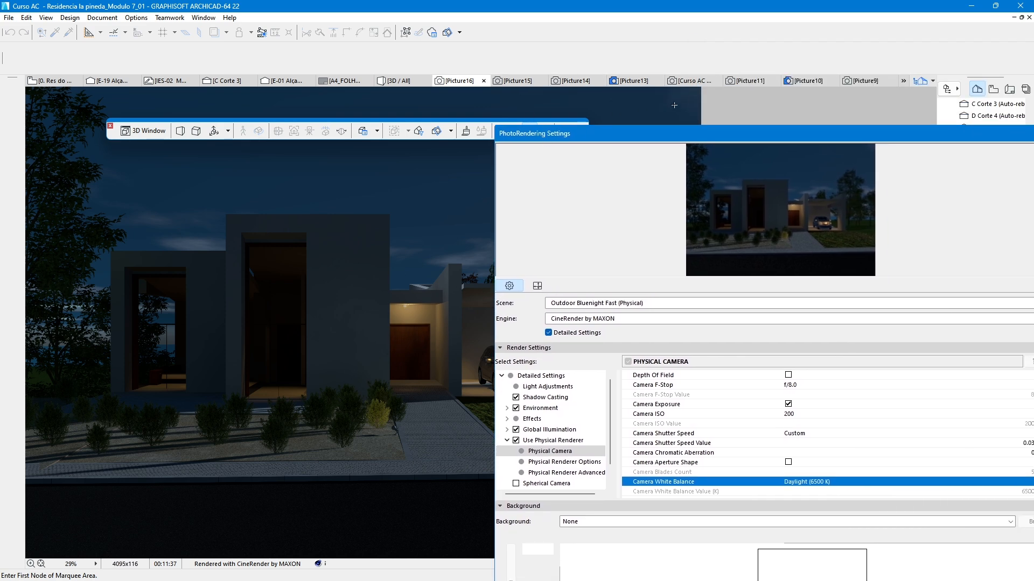
pyautogui.click(803, 81)
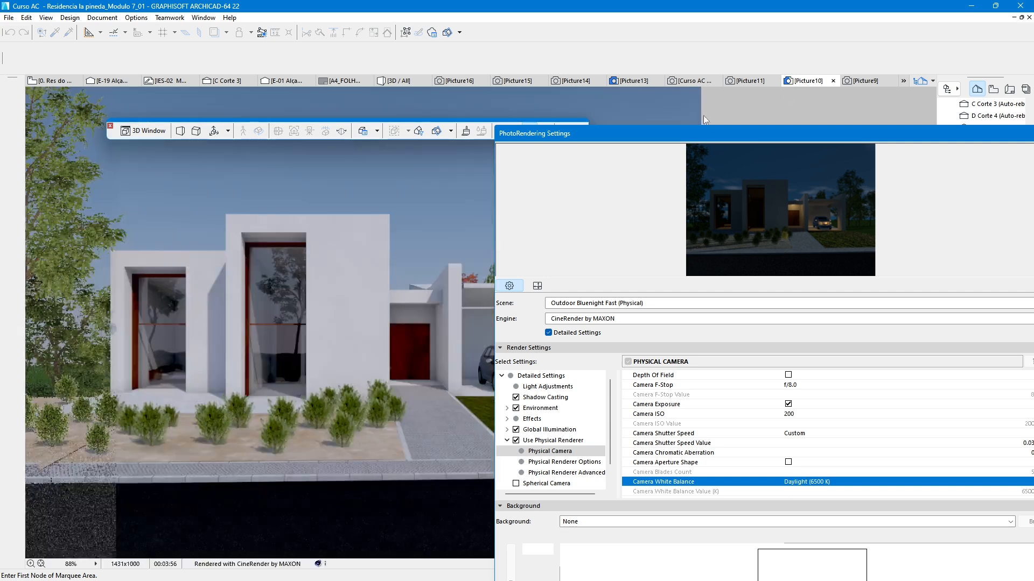
pyautogui.click(748, 81)
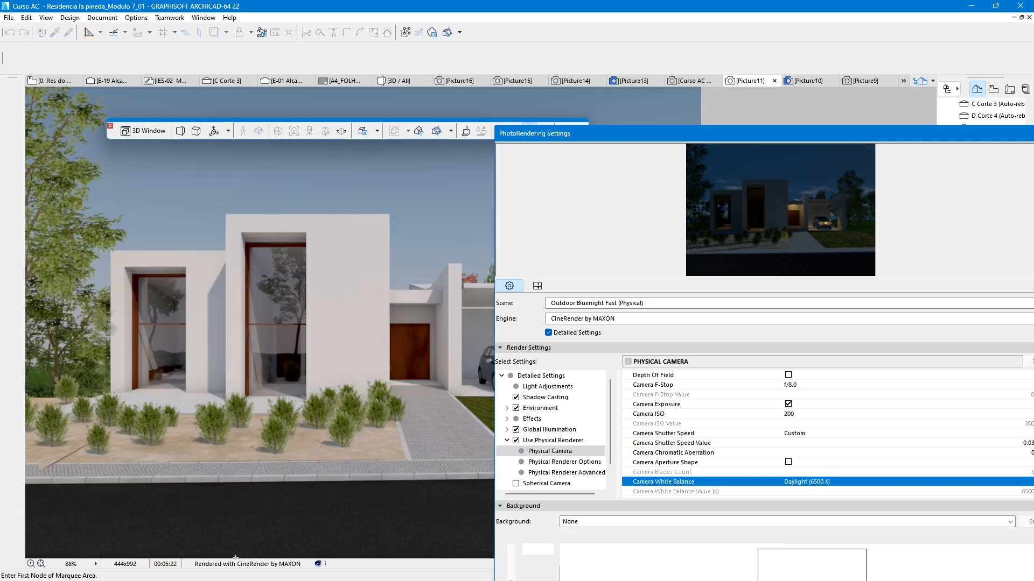
pyautogui.click(693, 81)
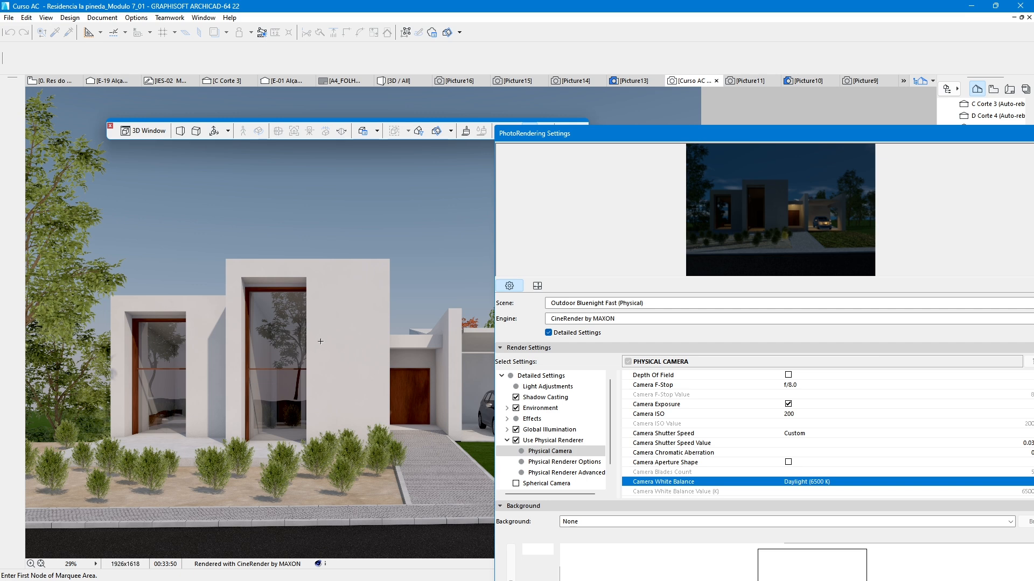
pyautogui.moveTo(731, 135); pyautogui.dragTo(725, 109)
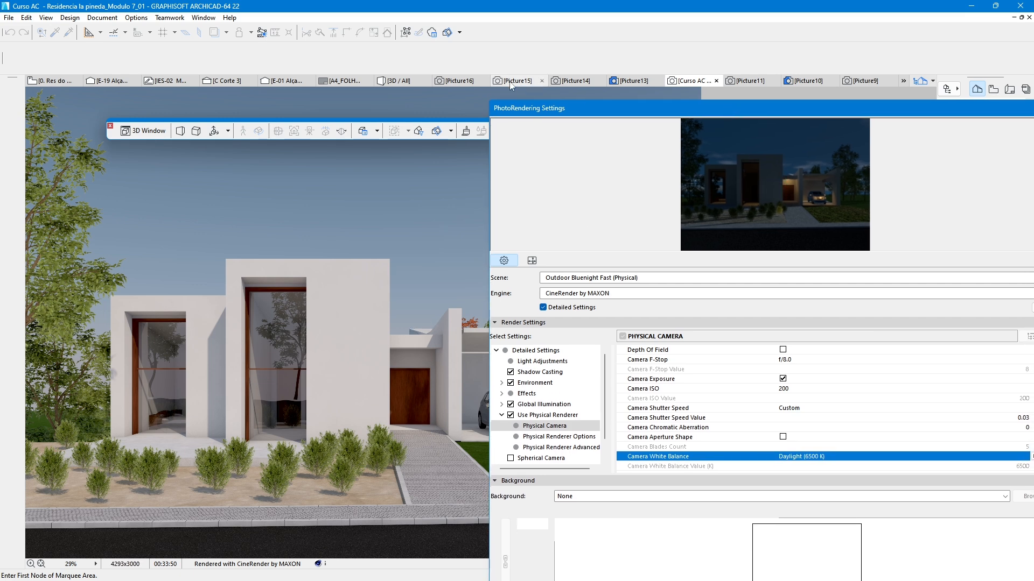
pyautogui.click(455, 80)
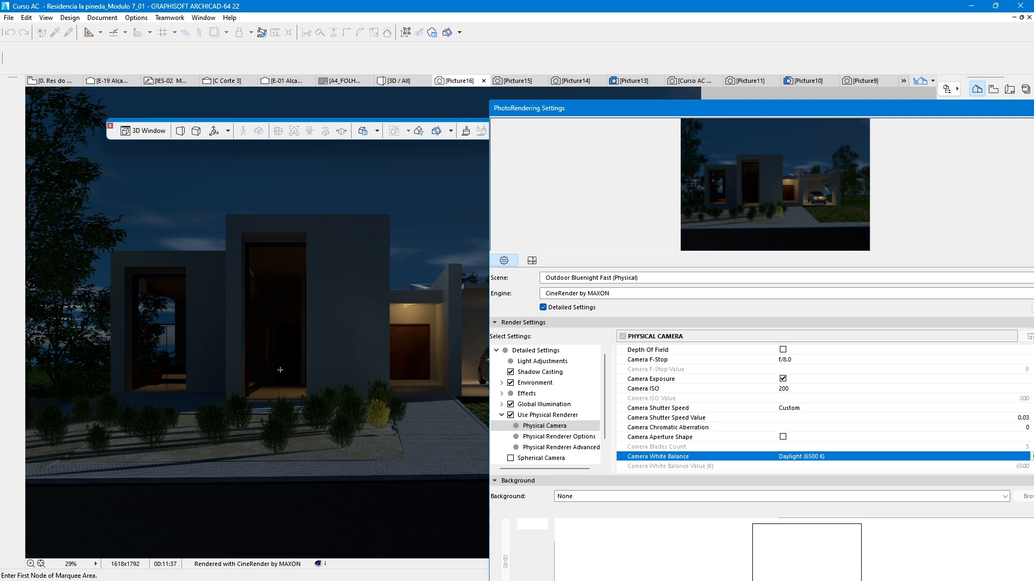
# - Bring the whole PhotoRendering settings window into view and show the output size options
pyautogui.moveTo(711, 110); pyautogui.dragTo(646, 69)
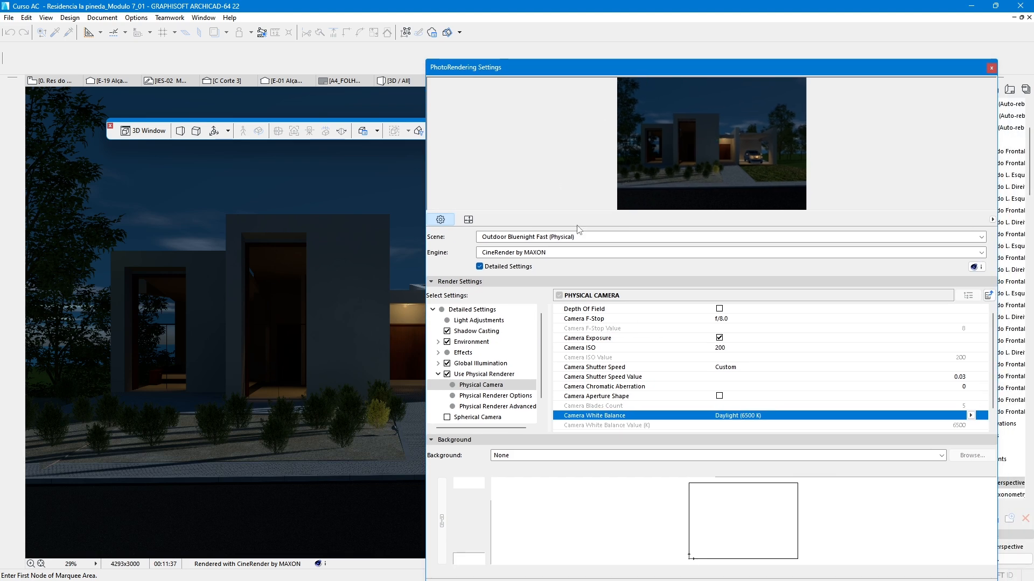
pyautogui.click(468, 221)
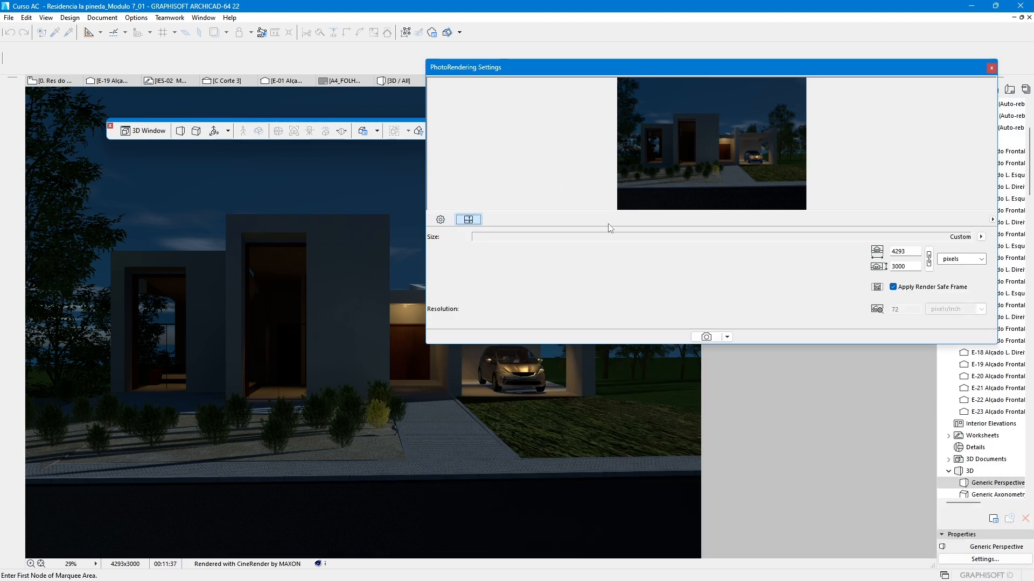
pyautogui.doubleClick(910, 267)
pyautogui.write('100')
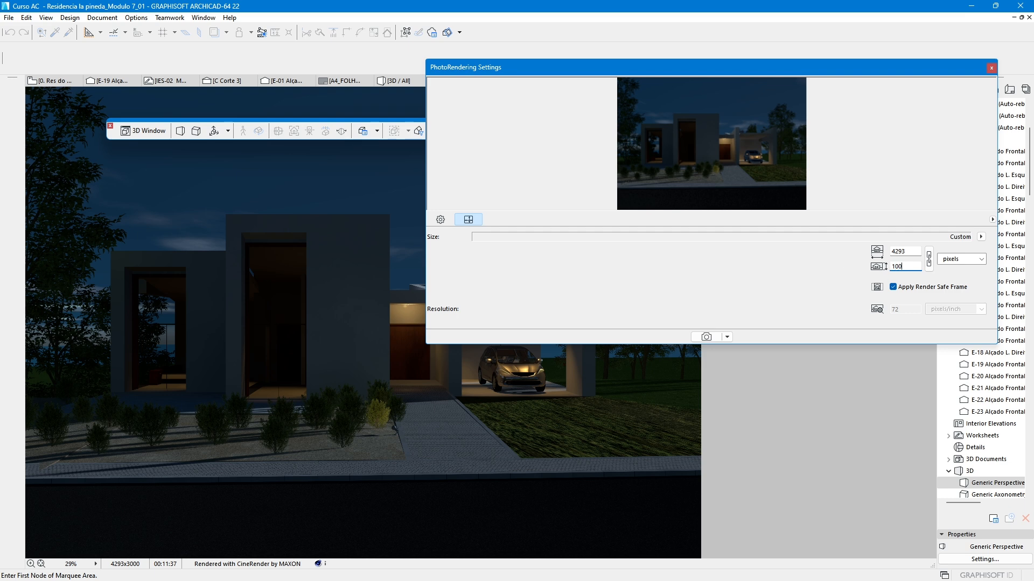
pyautogui.write('0')
pyautogui.click(908, 251)
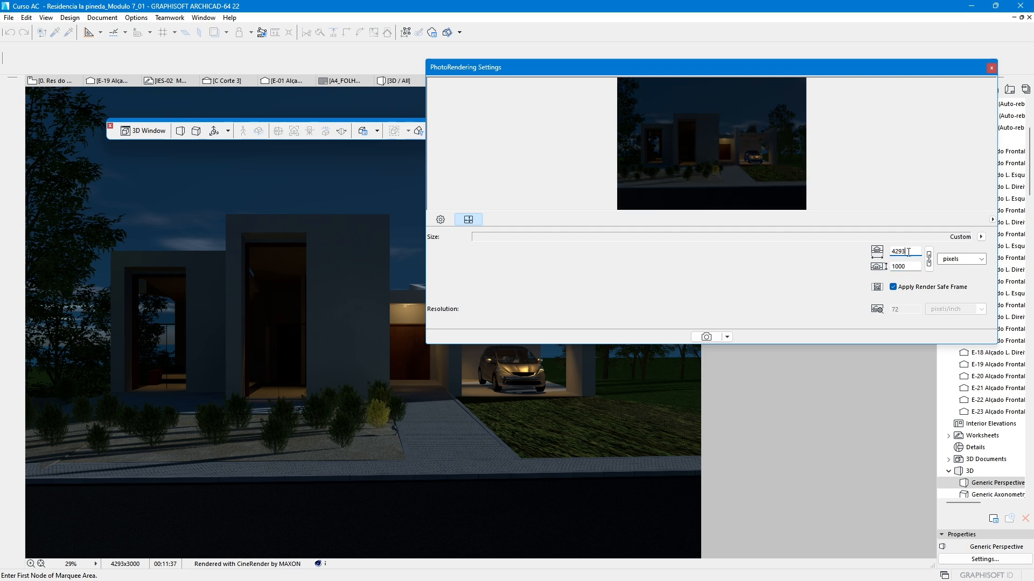
pyautogui.doubleClick(909, 267)
pyautogui.write('3000')
# - Lock the proportions of the render size and set its height to 1000 pixels
pyautogui.click(931, 263)
pyautogui.moveTo(916, 265); pyautogui.dragTo(851, 270)
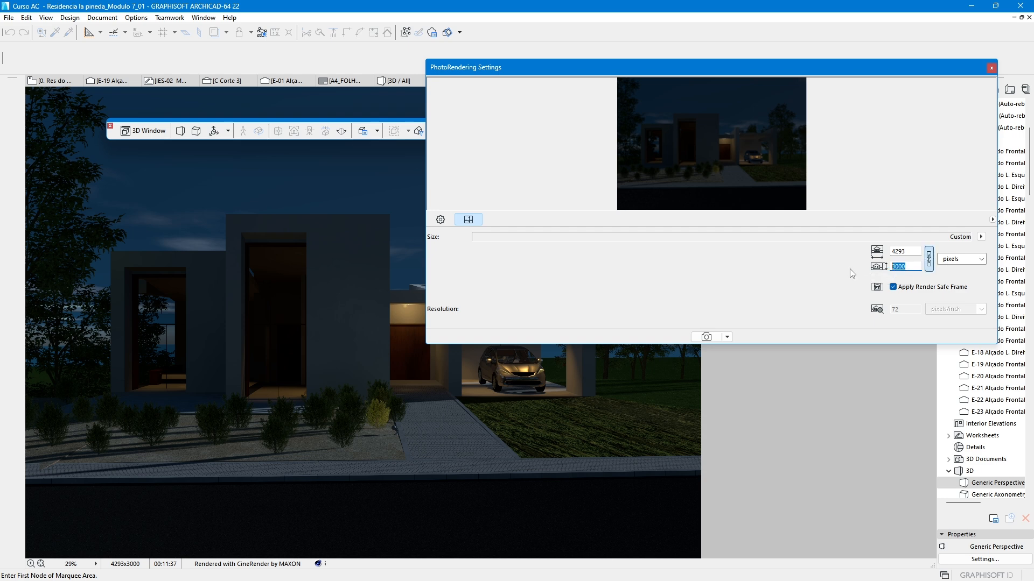
pyautogui.write('1000')
pyautogui.click(907, 251)
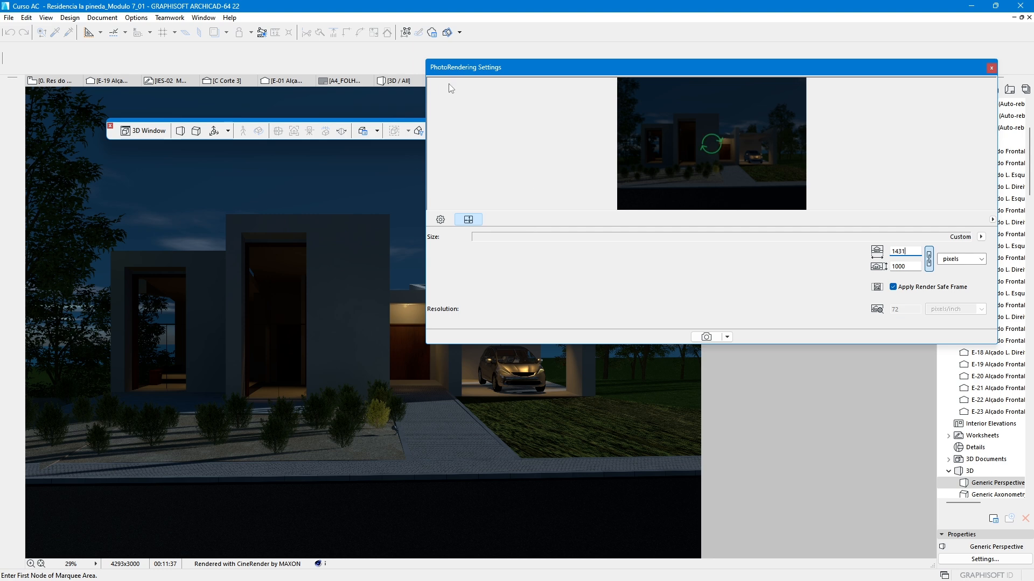
# - Switch the rendering scene to EXTERIOR_001 and refresh the render preview
pyautogui.moveTo(517, 74); pyautogui.dragTo(576, 165)
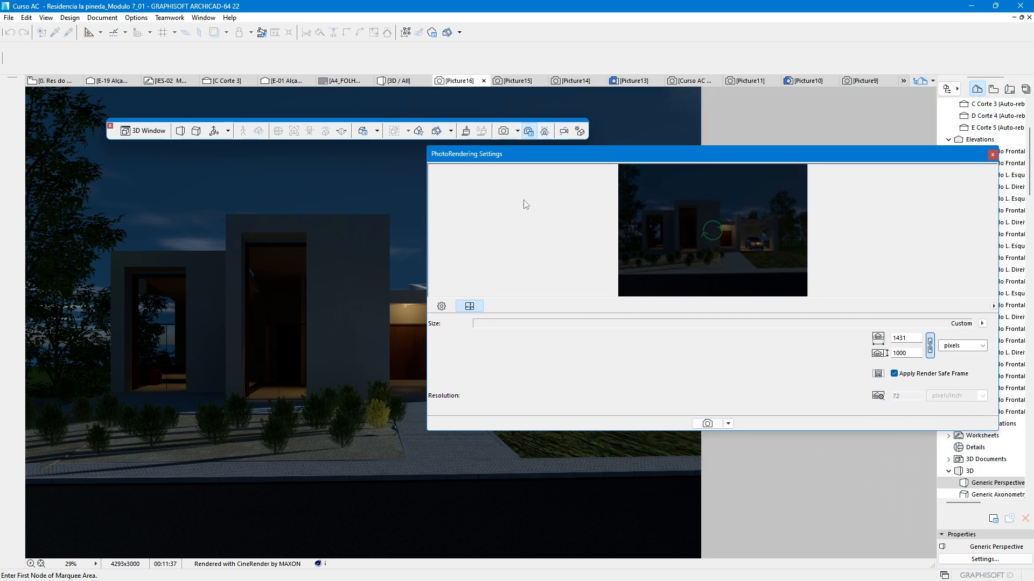
pyautogui.click(441, 306)
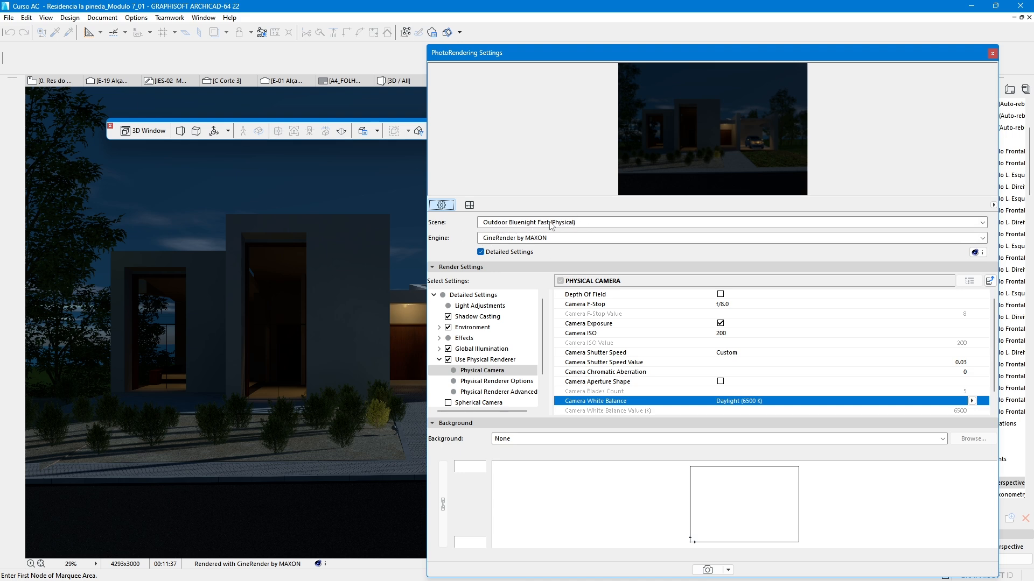
pyautogui.click(568, 223)
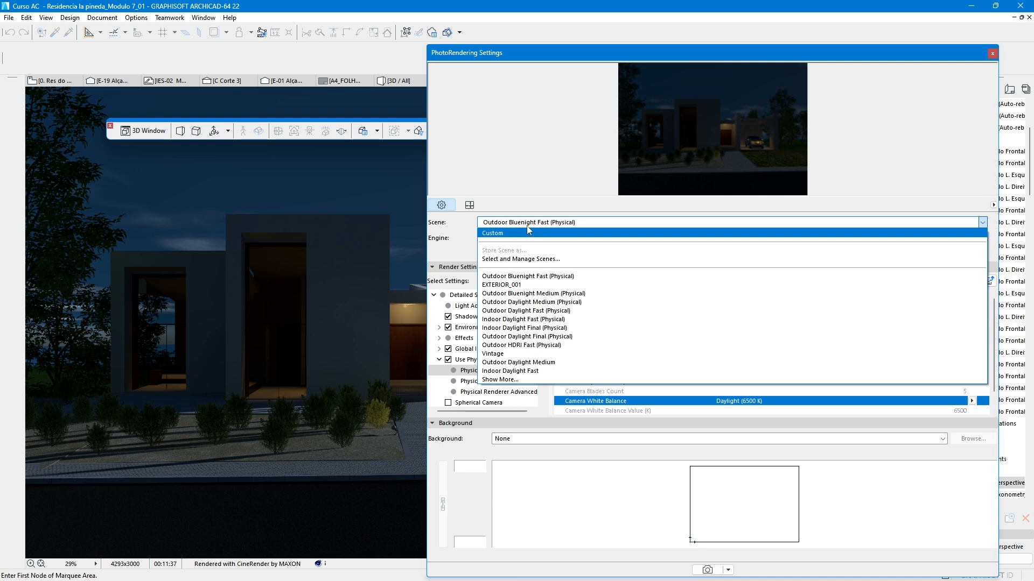
pyautogui.click(512, 285)
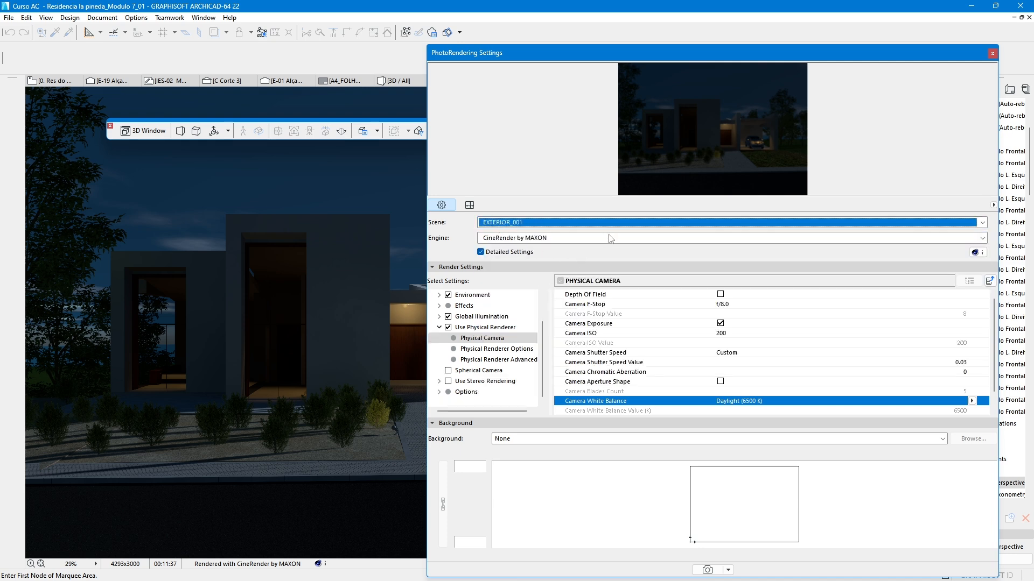
pyautogui.moveTo(722, 148)
pyautogui.click(675, 154)
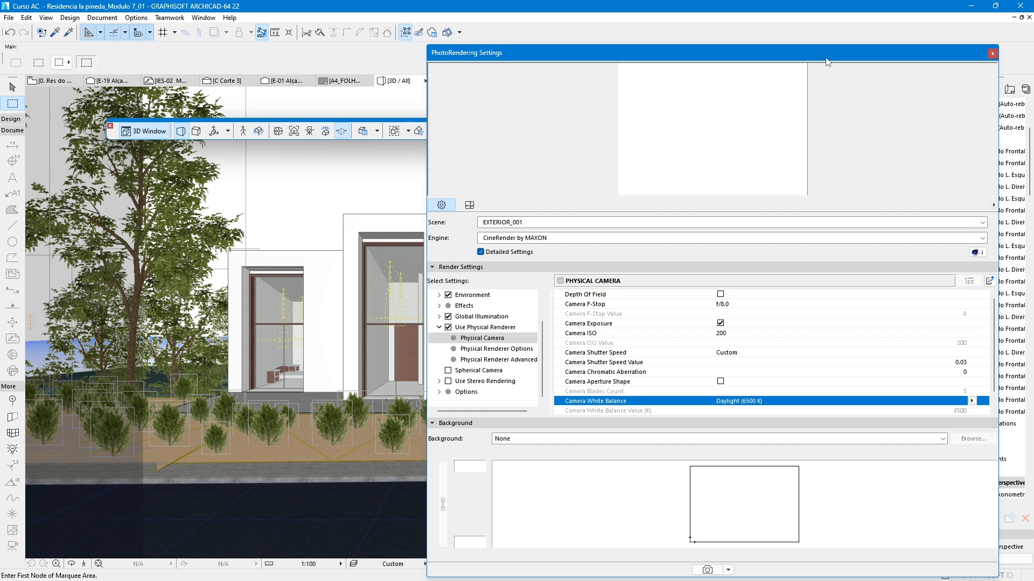
pyautogui.moveTo(828, 61); pyautogui.dragTo(826, 37)
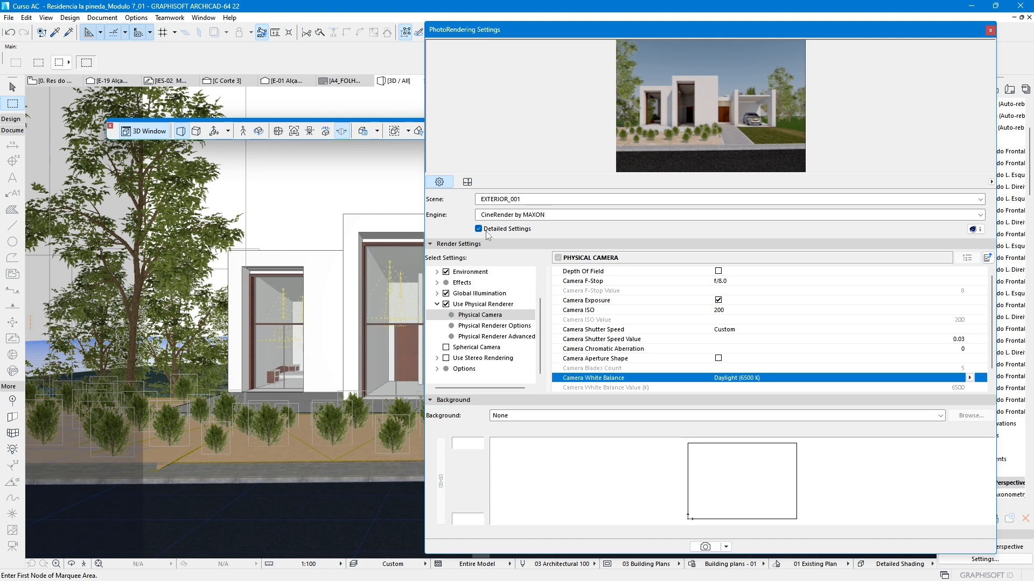
pyautogui.moveTo(548, 28); pyautogui.dragTo(604, 37)
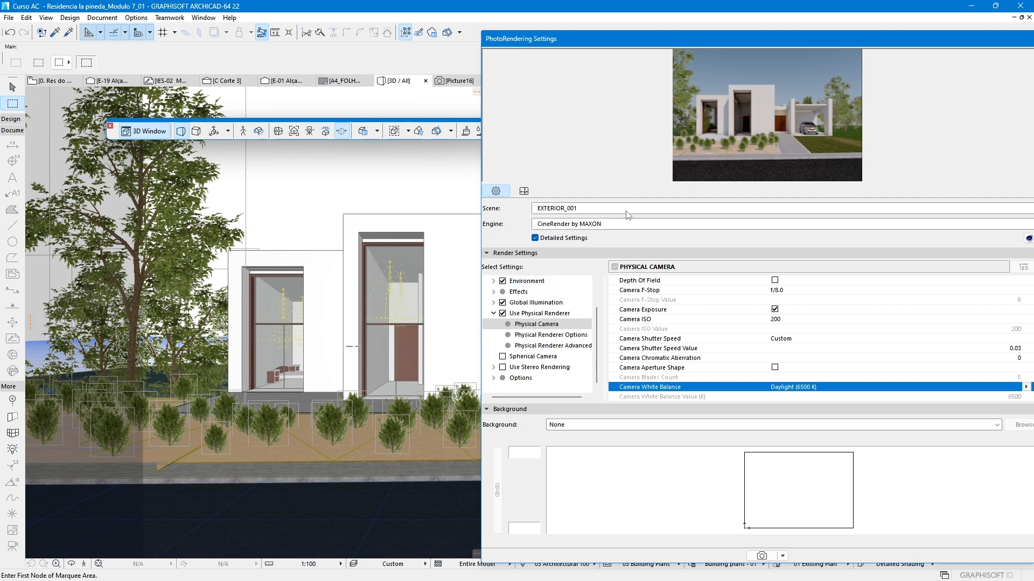
pyautogui.moveTo(684, 38); pyautogui.dragTo(570, 30)
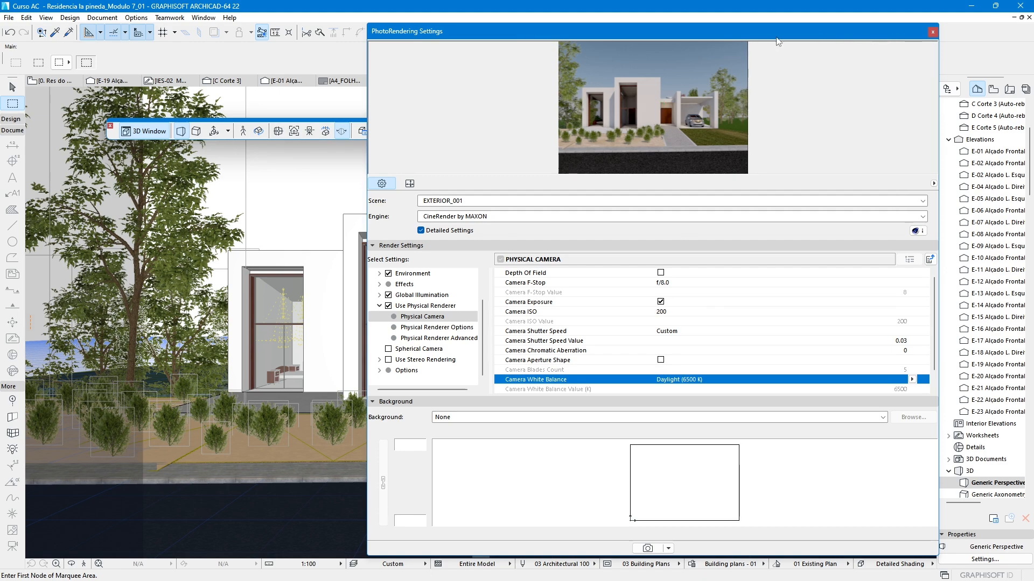
# - Move the PhotoRendering settings window aside and examine the spot lights inside the front bedroom in the 3D model
pyautogui.moveTo(690, 30); pyautogui.dragTo(1033, 110)
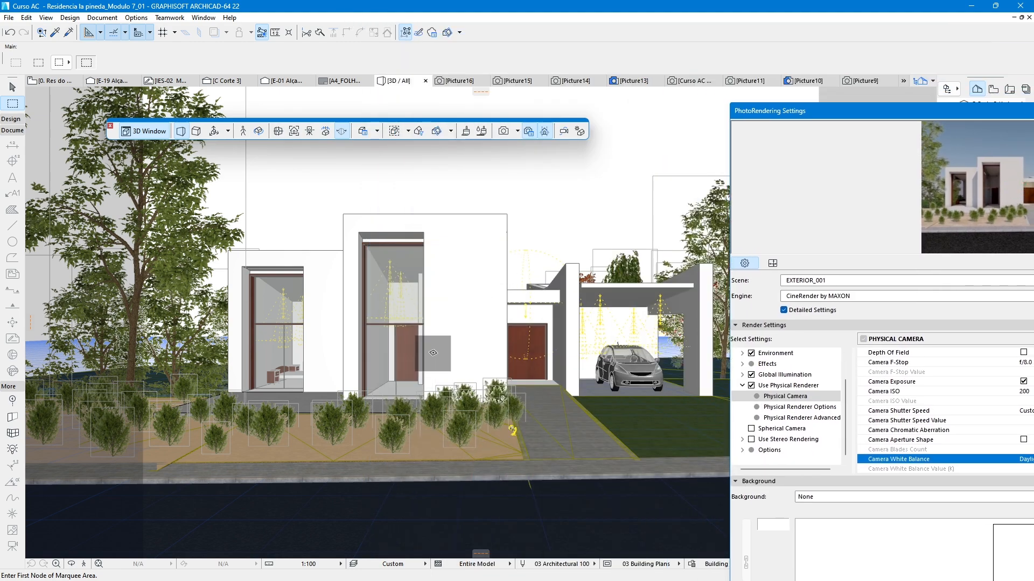
pyautogui.keyDown('shift'); pyautogui.moveTo(445, 329); pyautogui.dragTo(590, 348, button='middle'); pyautogui.keyUp('shift')
pyautogui.scroll(6, 415, 323)
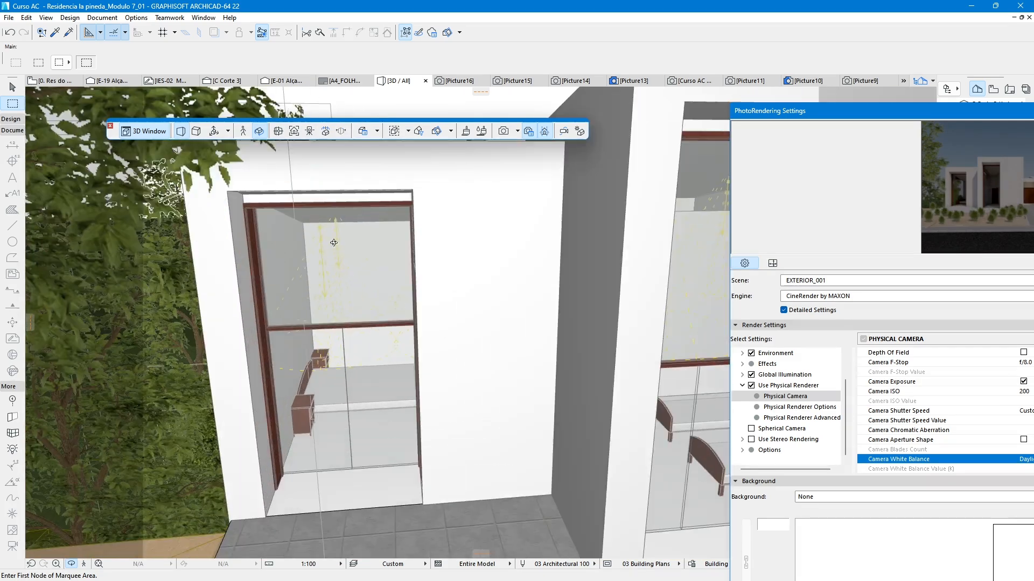
pyautogui.scroll(4, 377, 222)
pyautogui.scroll(2, 377, 223)
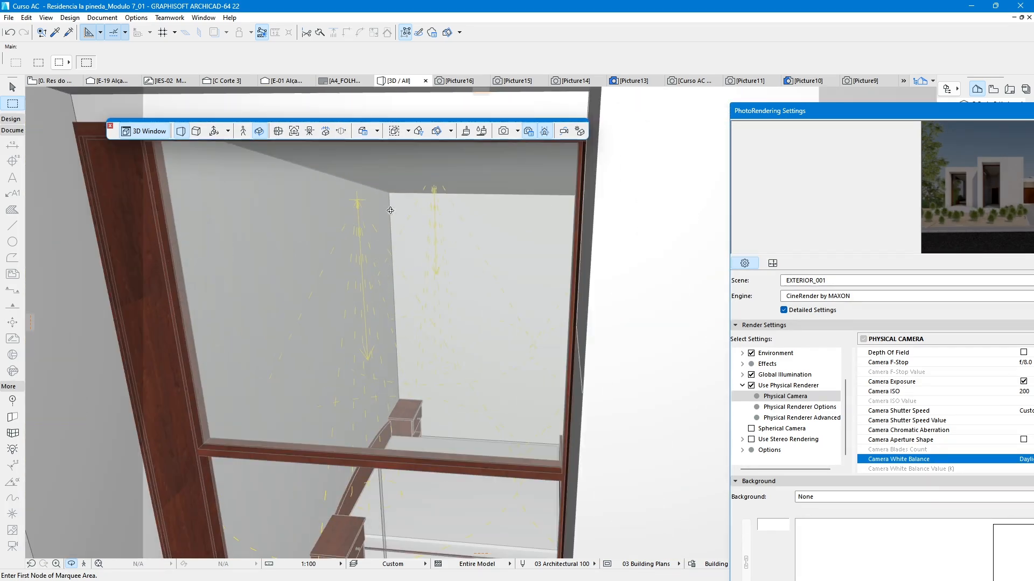
pyautogui.scroll(2, 447, 276)
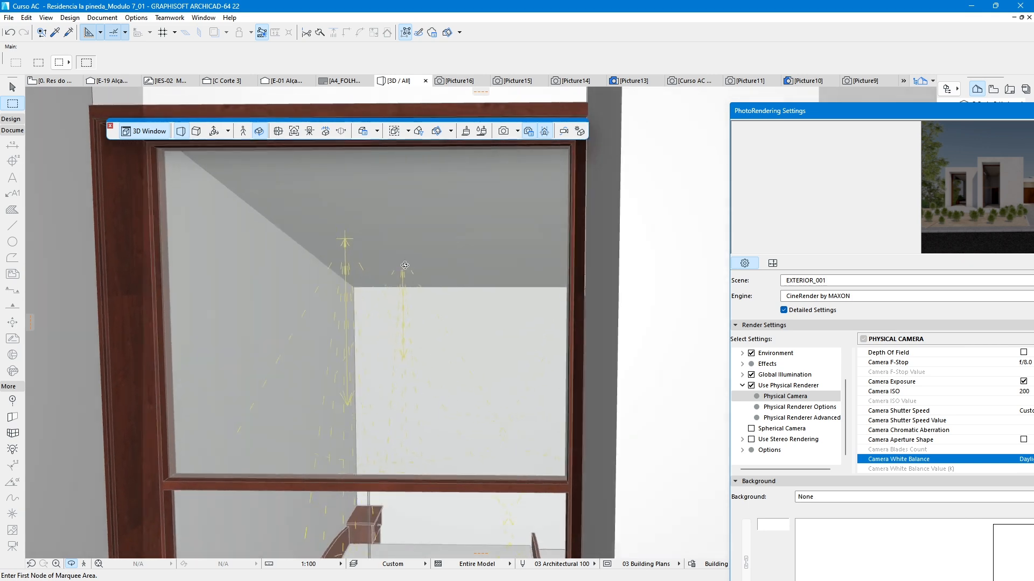
pyautogui.scroll(-3, 330, 305)
pyautogui.scroll(2, 330, 305)
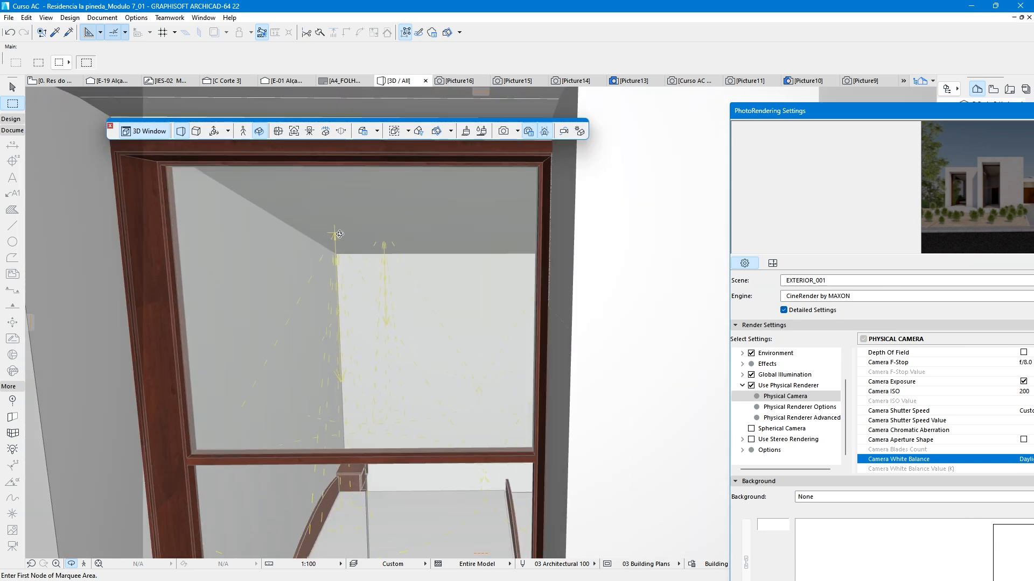
pyautogui.scroll(3, 329, 262)
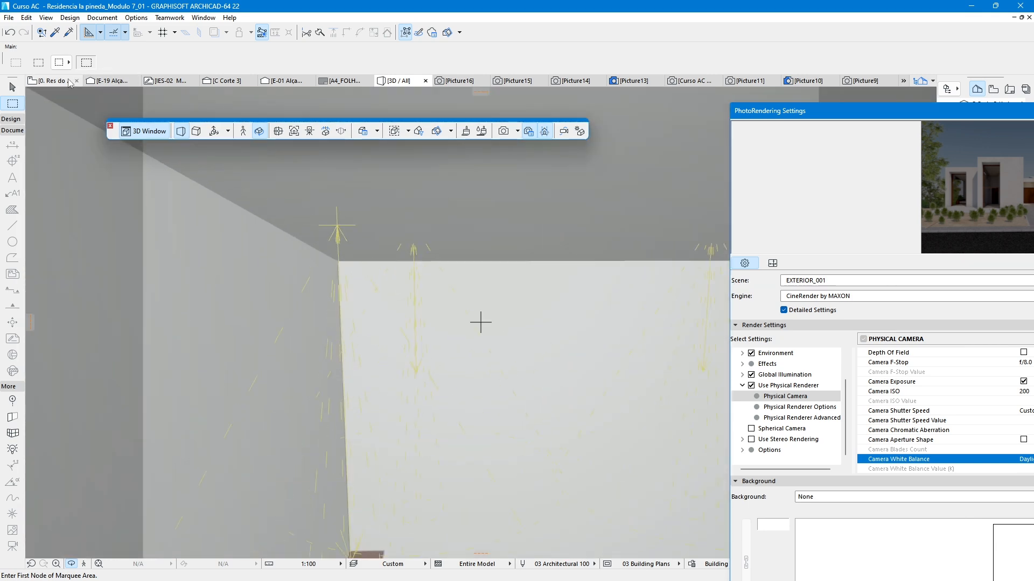
# - Switch to the ground floor plan and open the settings of a ceiling spot light in Quarto nº 02
pyautogui.click(51, 80)
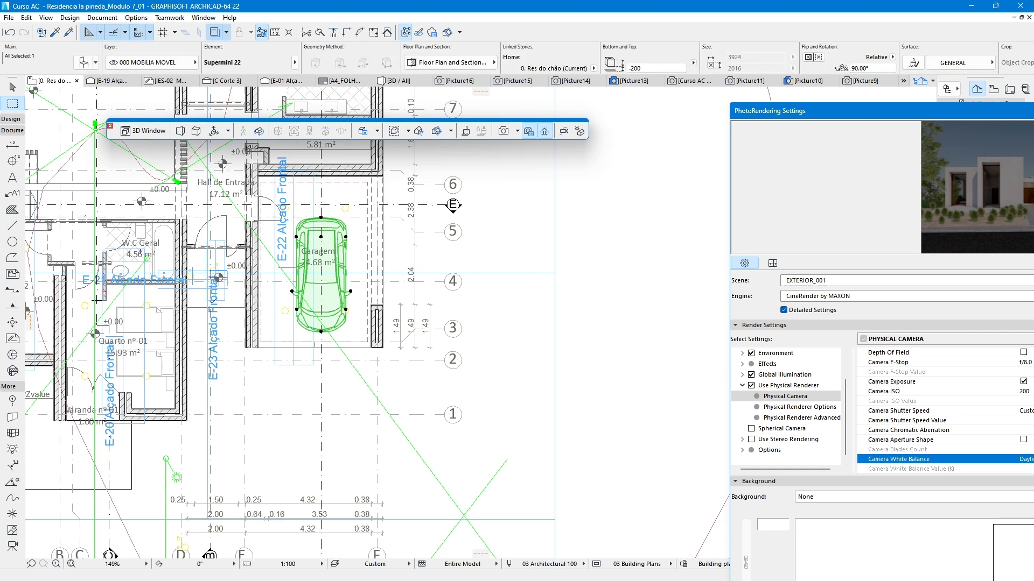
pyautogui.moveTo(206, 305); pyautogui.dragTo(469, 314, button='middle')
pyautogui.press('Escape')
pyautogui.press('Escape')
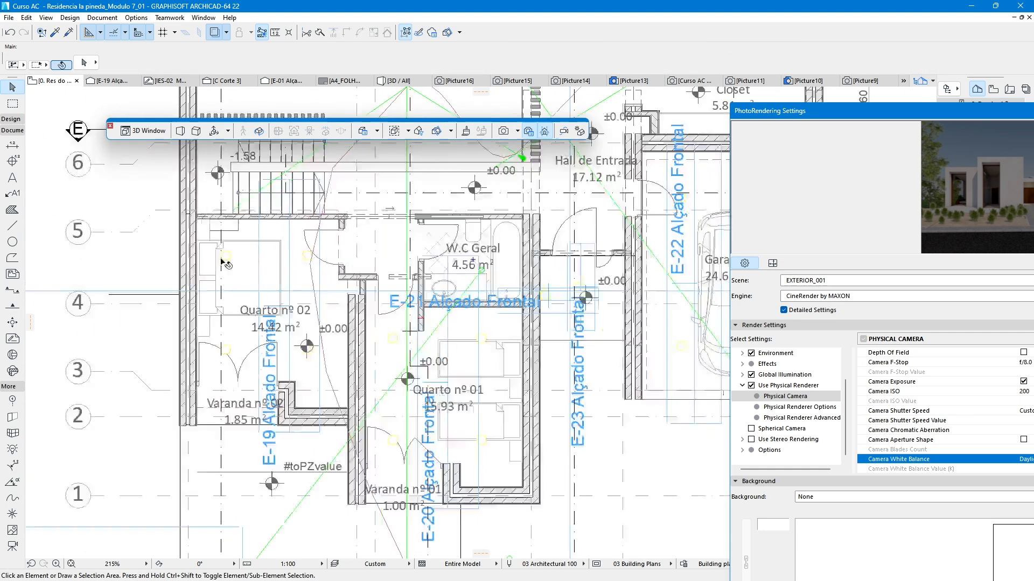
pyautogui.scroll(9, 232, 253)
pyautogui.click(231, 250)
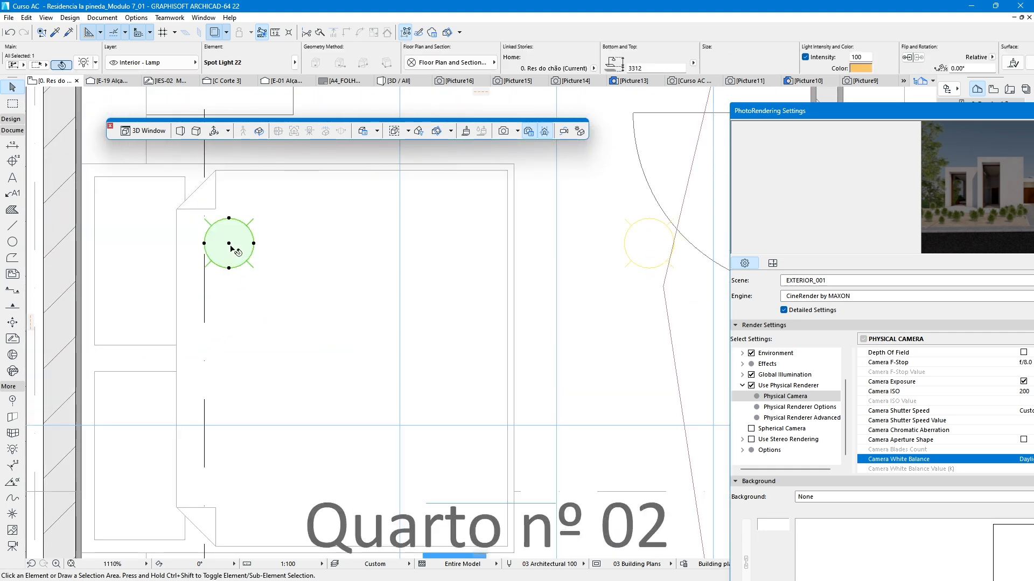
pyautogui.hotkey('ctrl', 't')
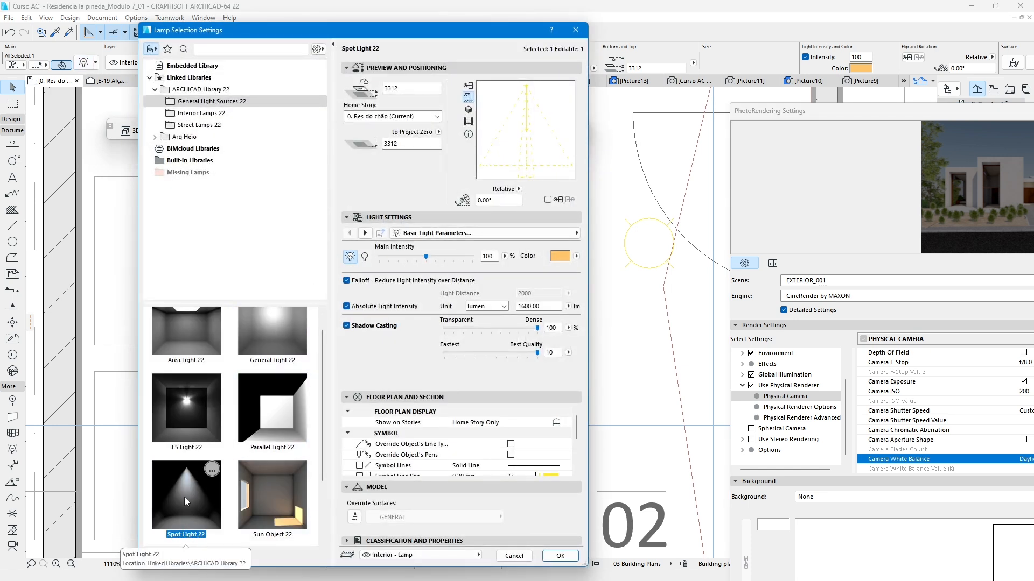
# - Look through the available lamp types in General Light Sources 22, from Area Light to Window Light
pyautogui.scroll(1, 205, 433)
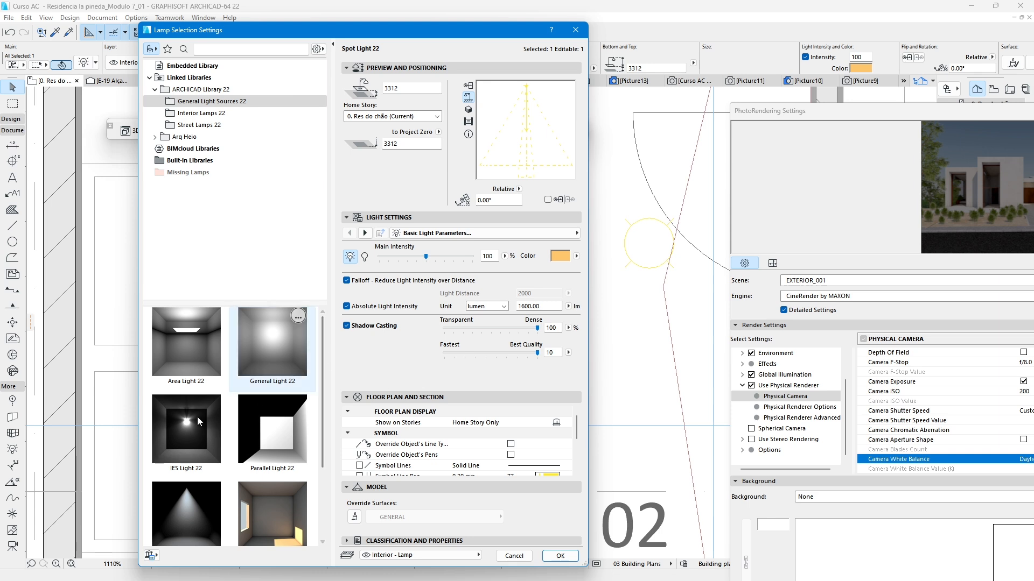
pyautogui.scroll(-3, 197, 417)
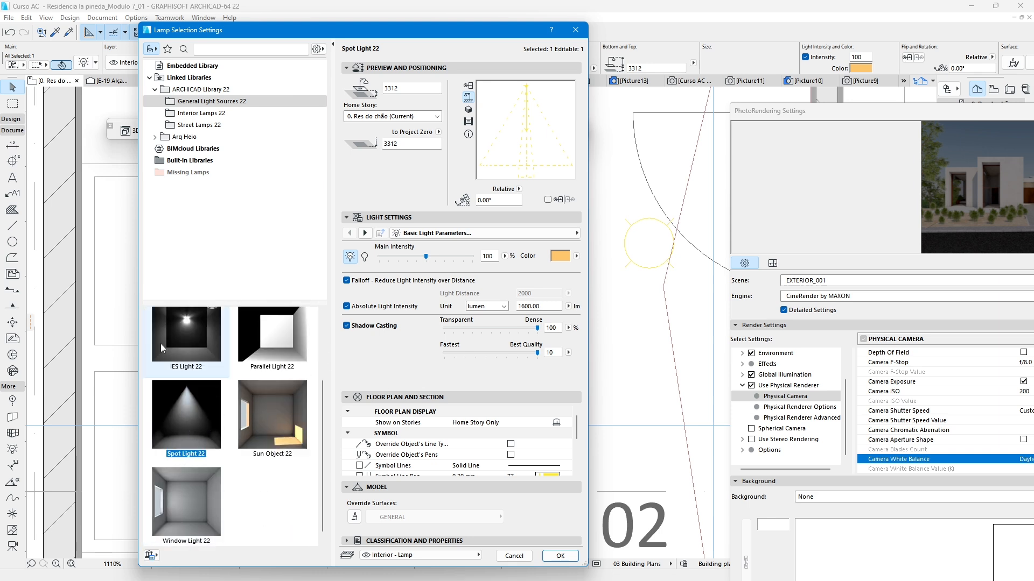
pyautogui.scroll(3, 160, 344)
pyautogui.scroll(-3, 196, 431)
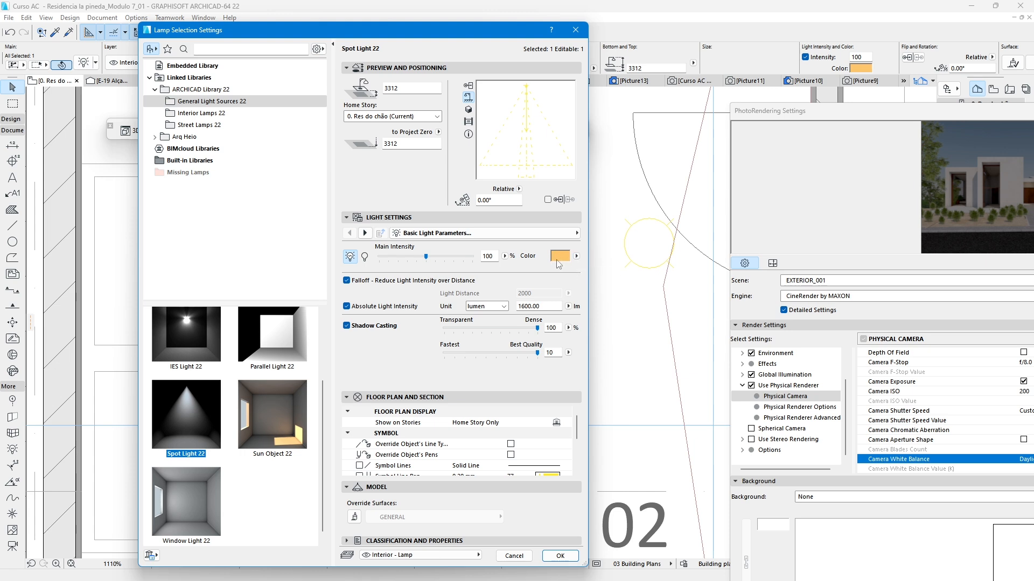
# - Examine the spot light's color presets, Absolute Light Intensity option, intensity units and lumen value
pyautogui.click(575, 257)
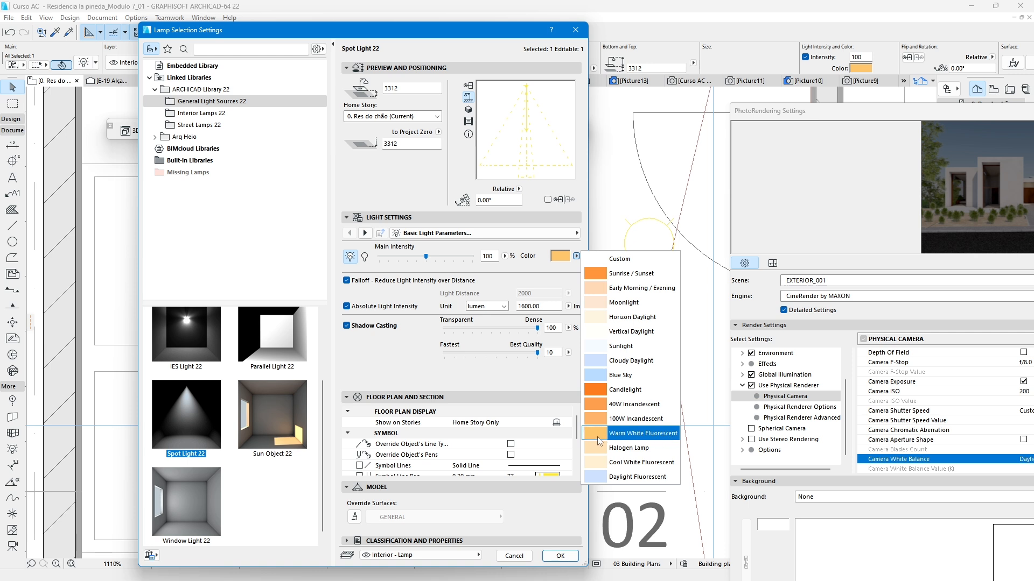
pyautogui.click(527, 274)
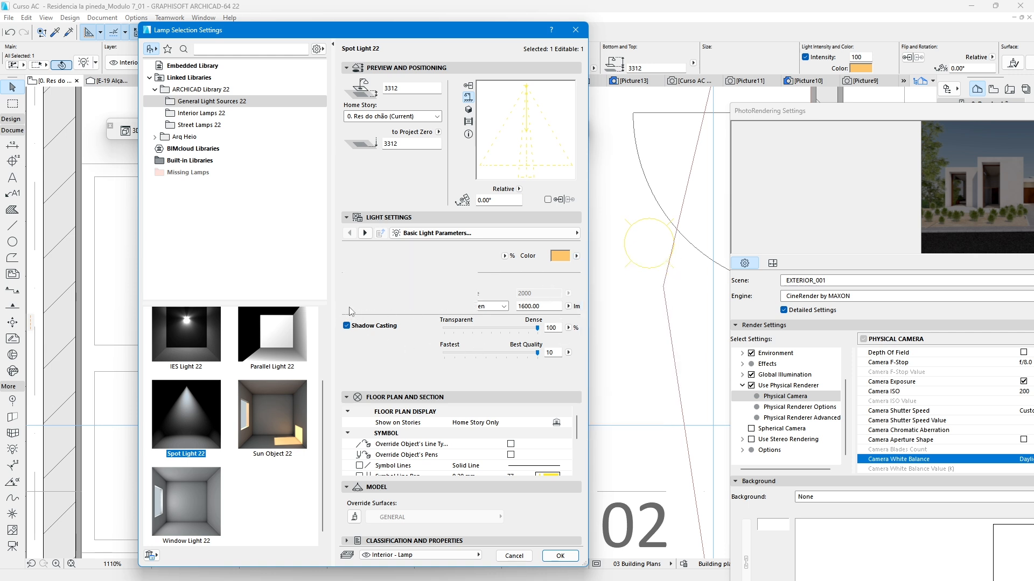
pyautogui.click(349, 308)
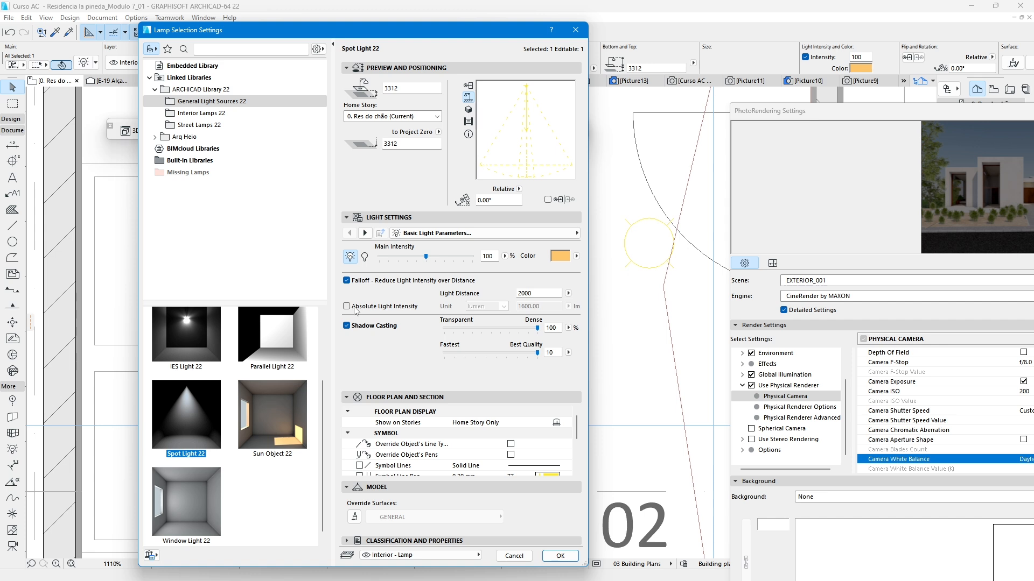
pyautogui.click(347, 306)
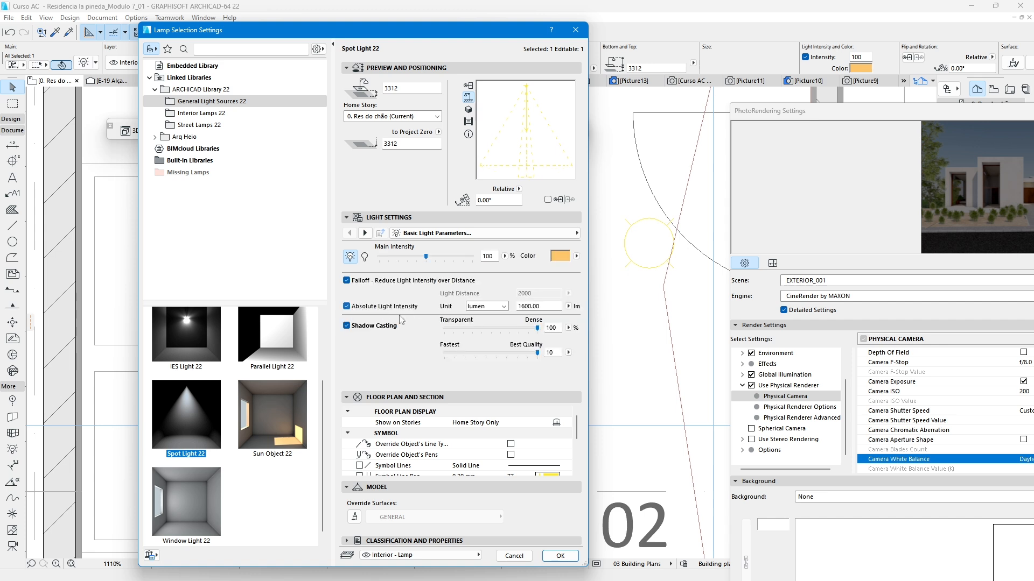
pyautogui.click(509, 307)
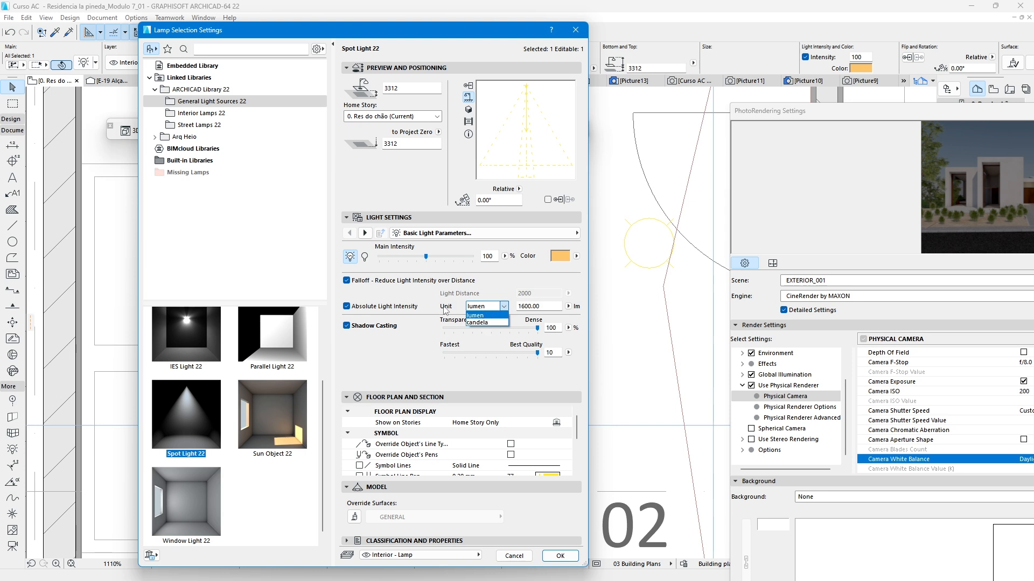
pyautogui.click(472, 316)
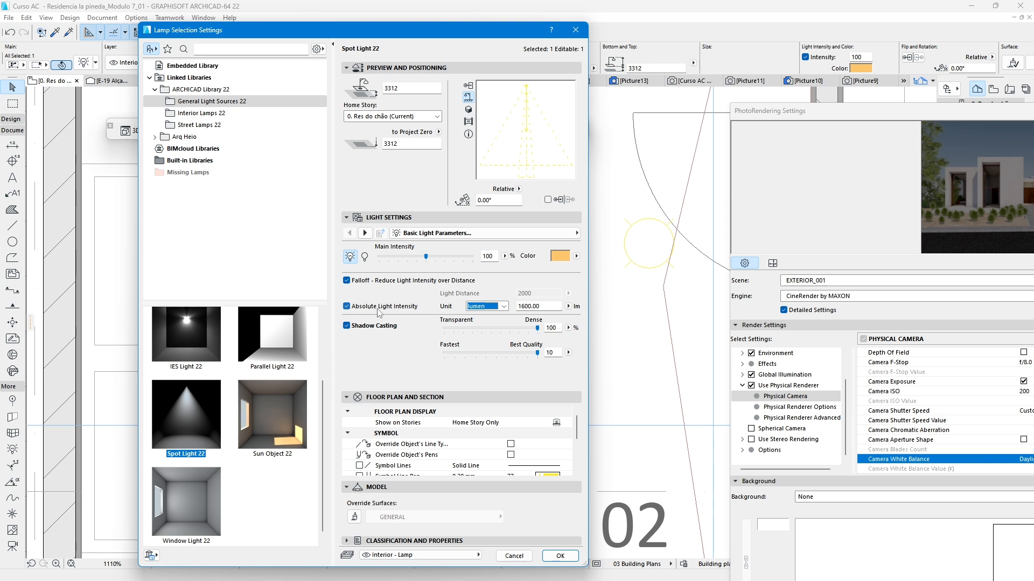
pyautogui.doubleClick(539, 307)
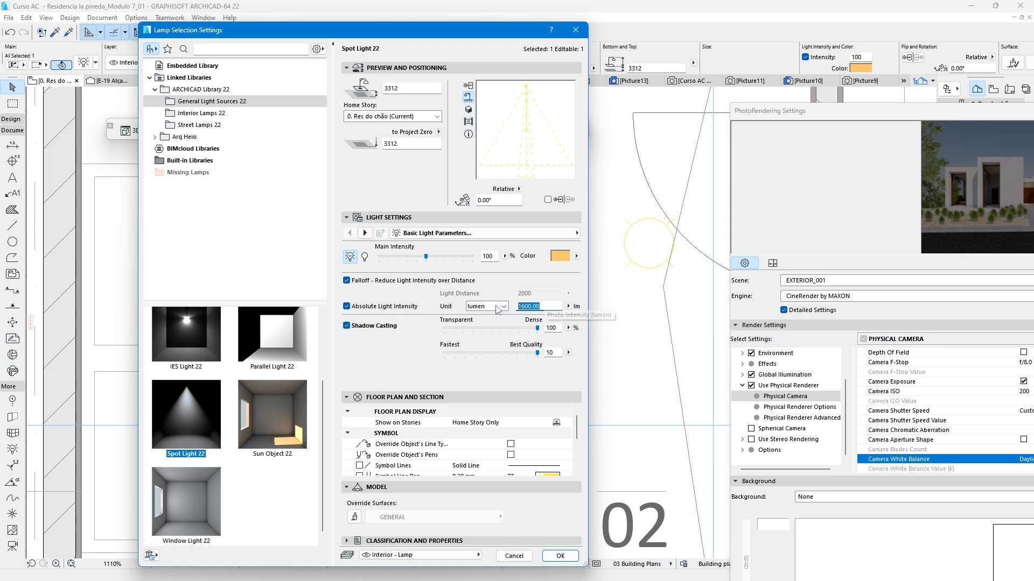
# - Review the spot geometry's outer angle and compare the light cone with and without Fade Out Gradually
pyautogui.click(364, 232)
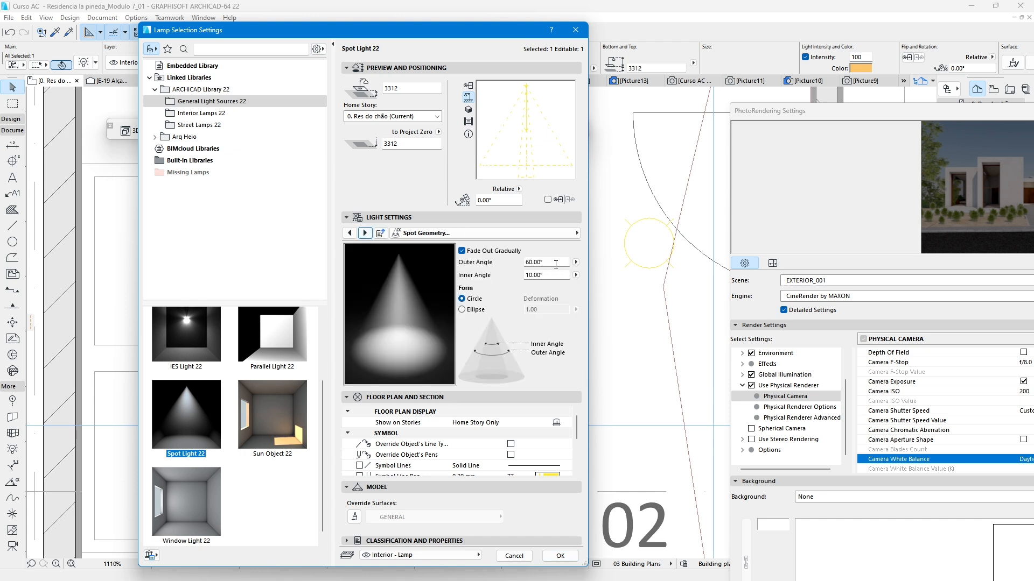
pyautogui.doubleClick(547, 264)
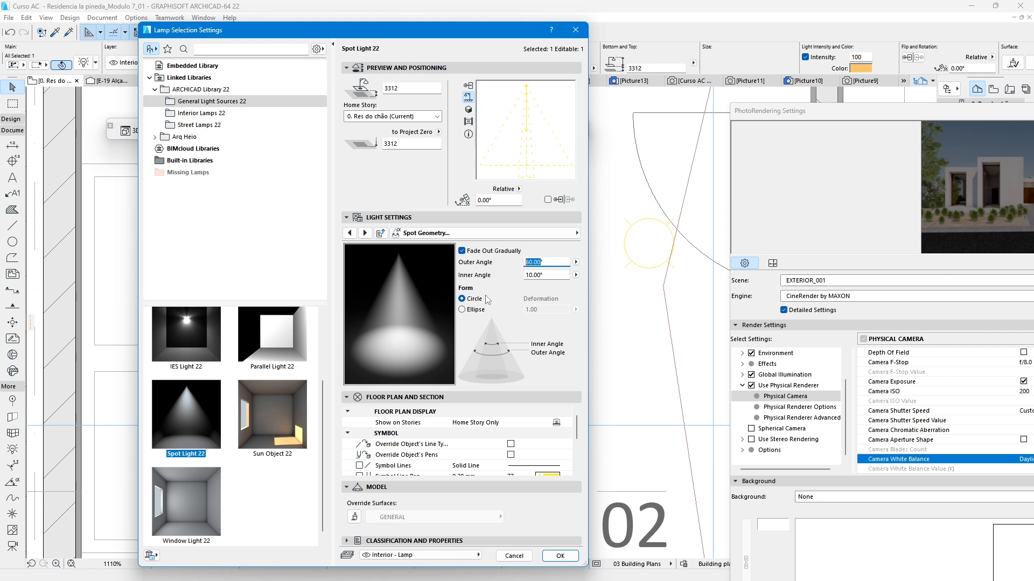
pyautogui.click(461, 251)
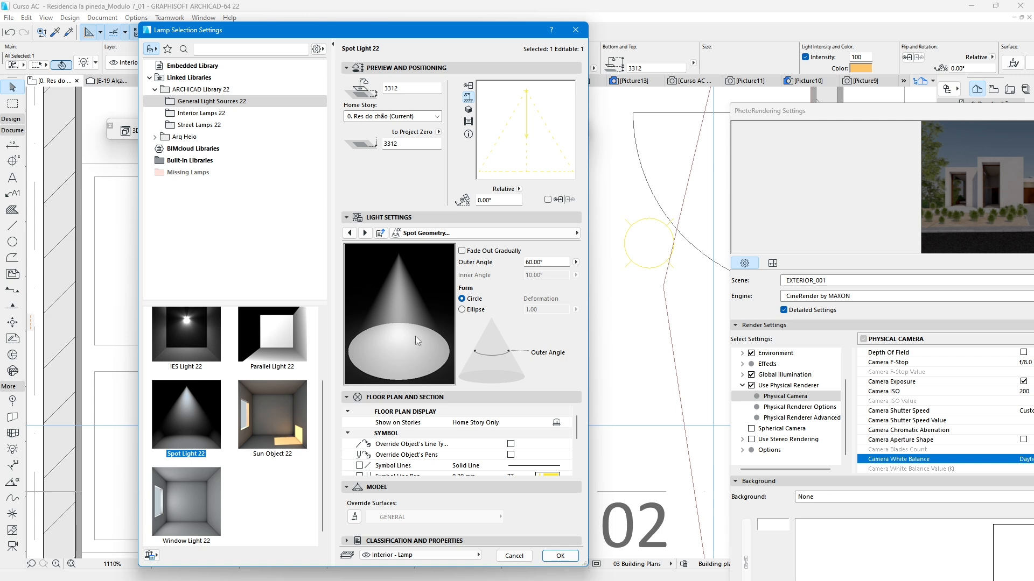
pyautogui.click(462, 251)
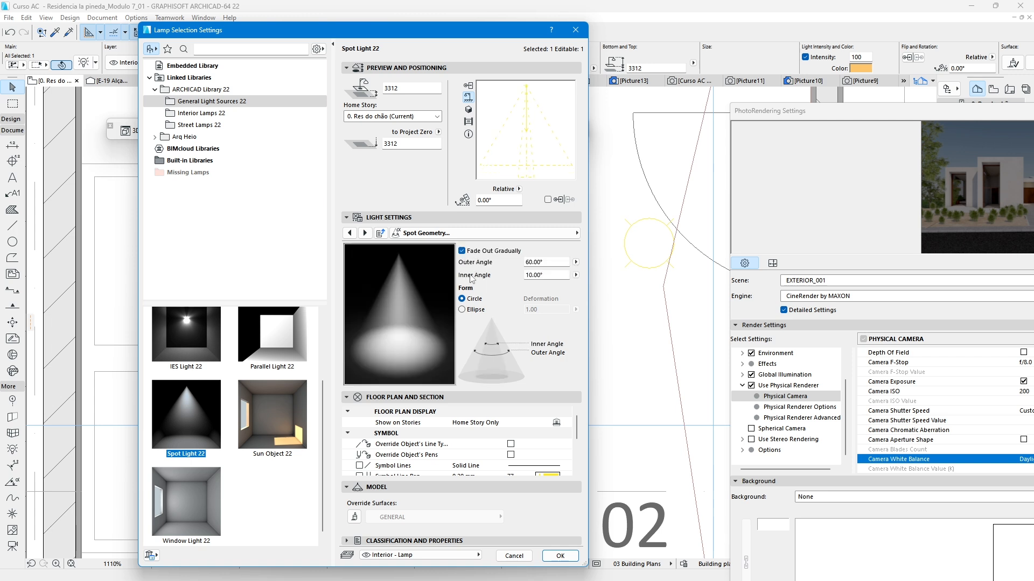
pyautogui.click(462, 251)
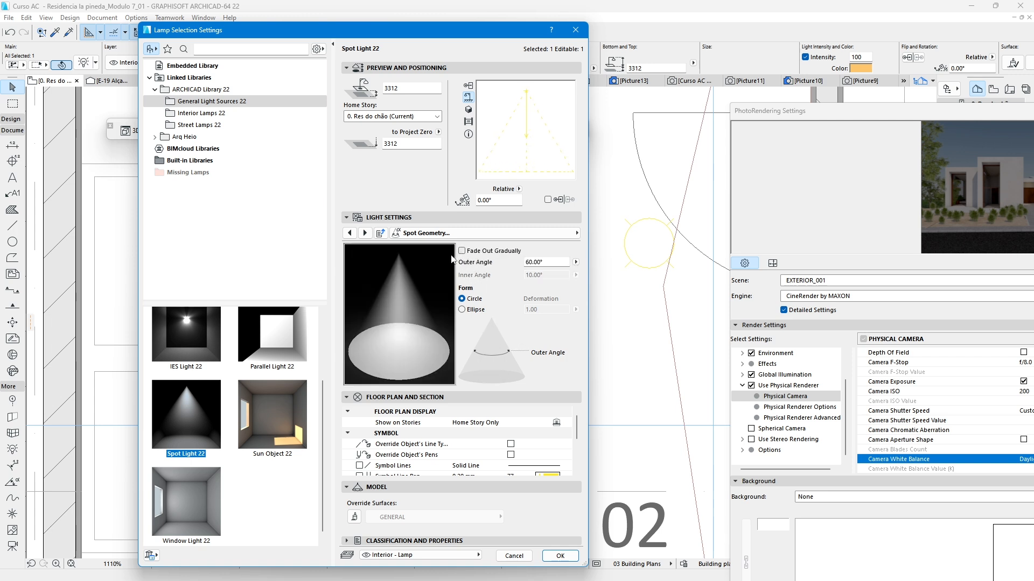
pyautogui.click(462, 251)
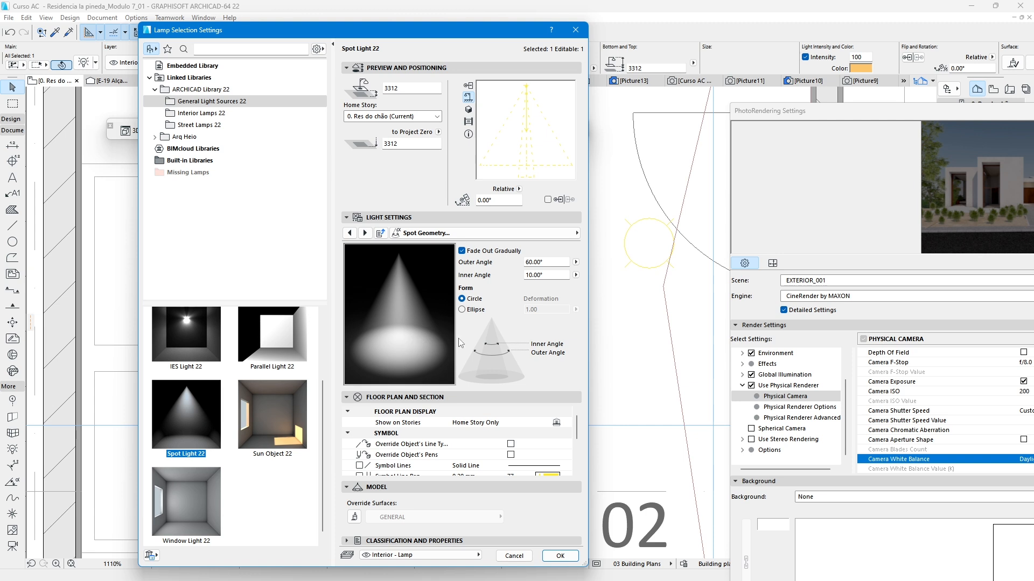
# - Review the floor plan symbol types available for the spot light
pyautogui.click(364, 232)
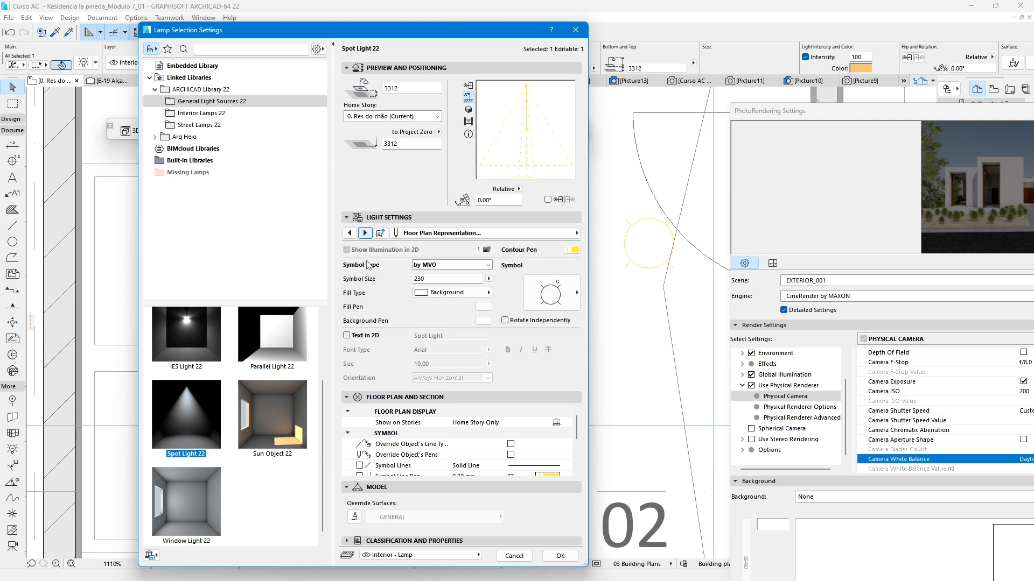
pyautogui.click(554, 294)
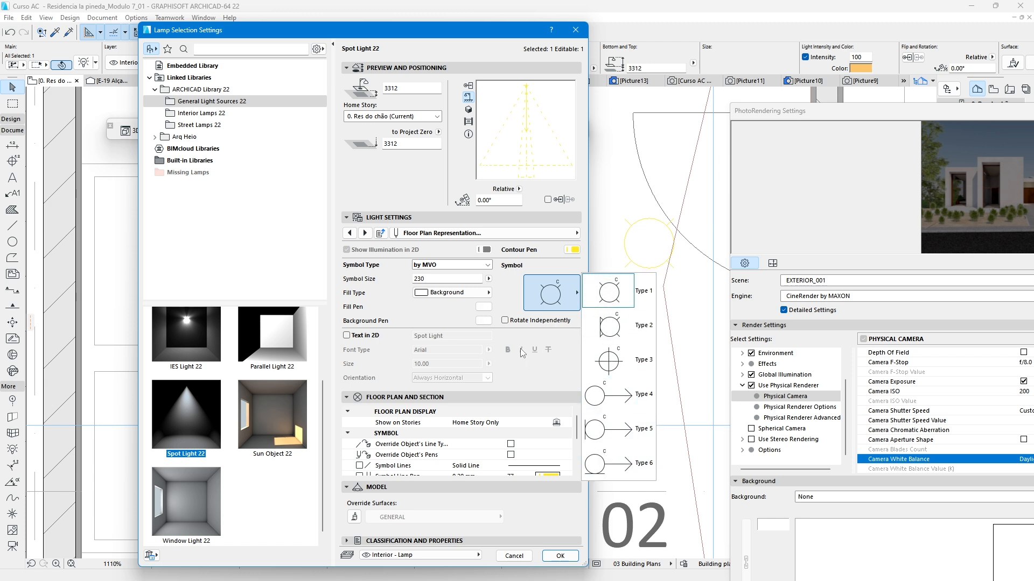
pyautogui.click(543, 383)
# - Review the spot light's model representation, including 3D Representation and the Wireframe and Shaded illumination options
pyautogui.click(364, 233)
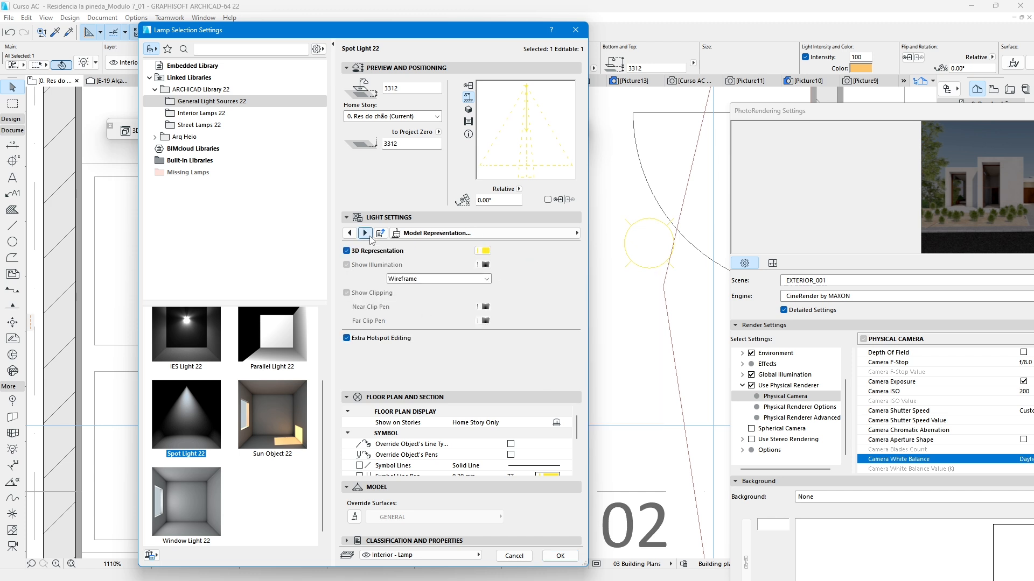
pyautogui.click(368, 234)
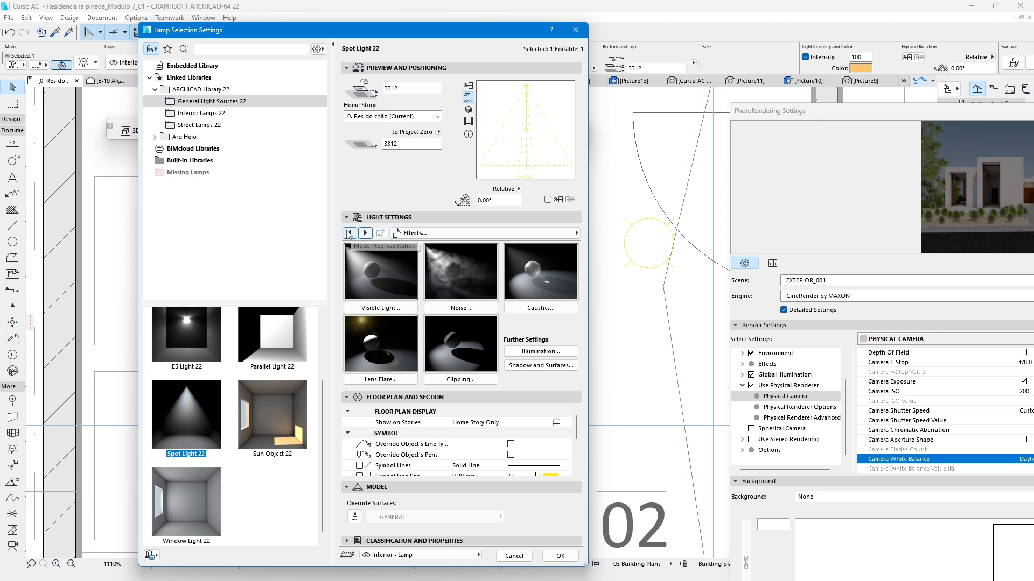
pyautogui.click(350, 232)
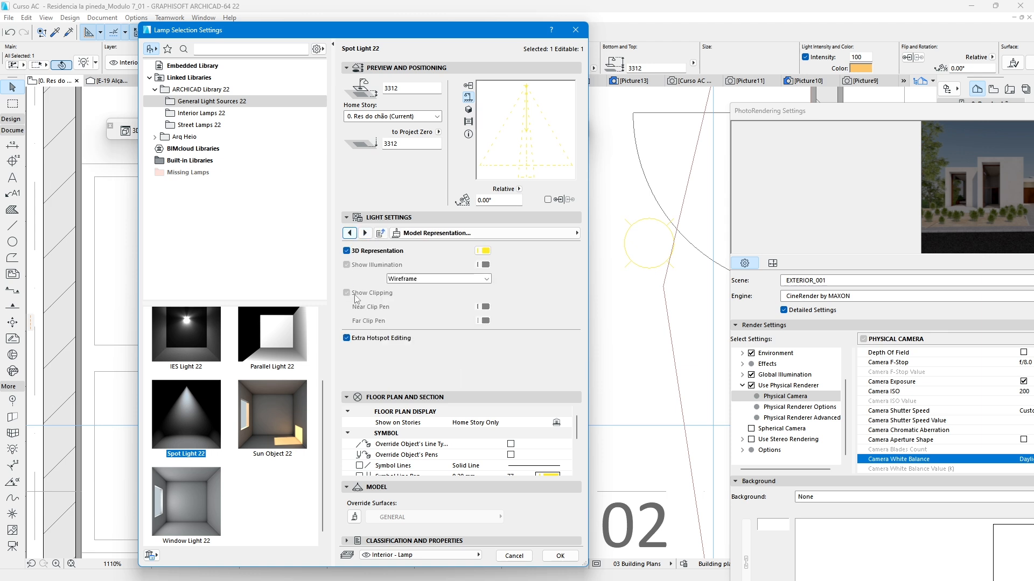
pyautogui.click(348, 253)
pyautogui.click(348, 252)
pyautogui.click(402, 284)
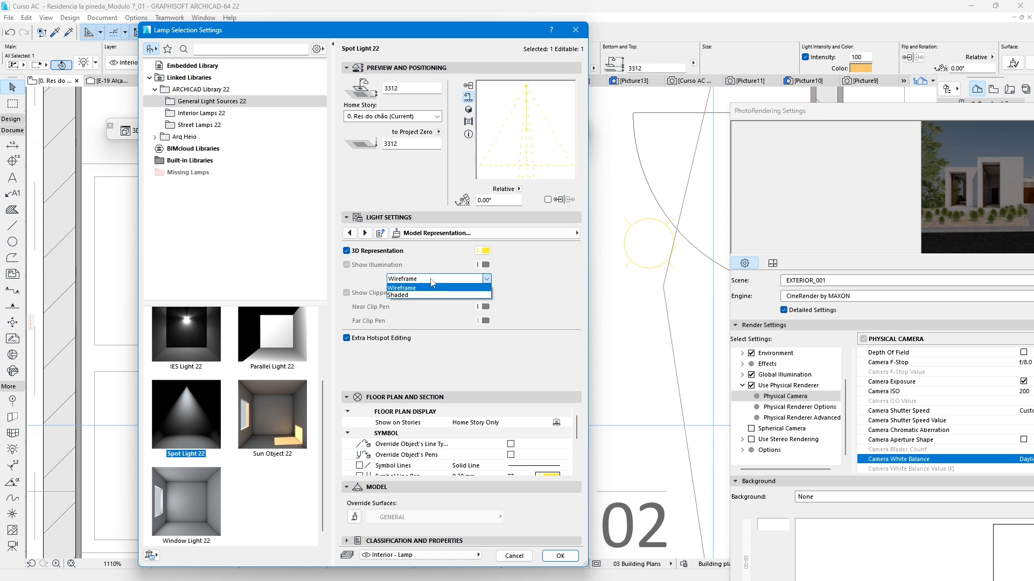
pyautogui.click(433, 288)
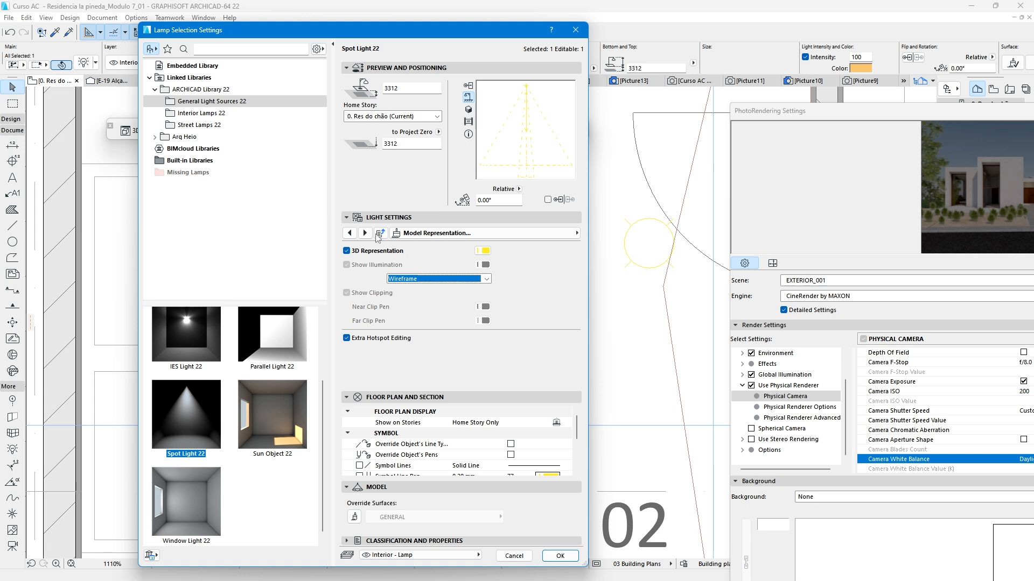
# - Look through the spot light's effect settings, including Visible Light and Lens Flare
pyautogui.click(365, 233)
pyautogui.click(365, 233)
pyautogui.click(365, 233)
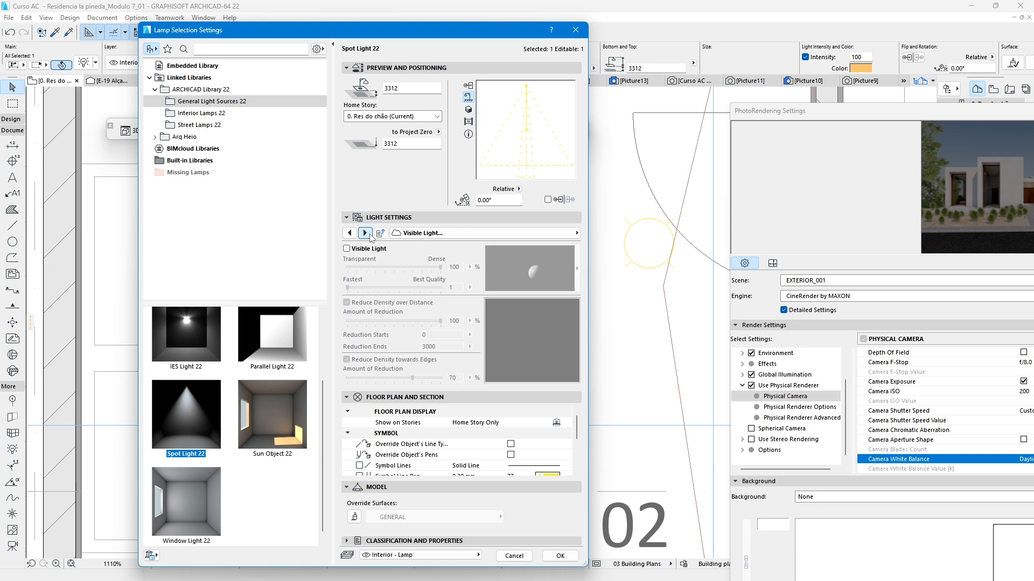
pyautogui.click(366, 233)
pyautogui.click(366, 233)
pyautogui.click(366, 233)
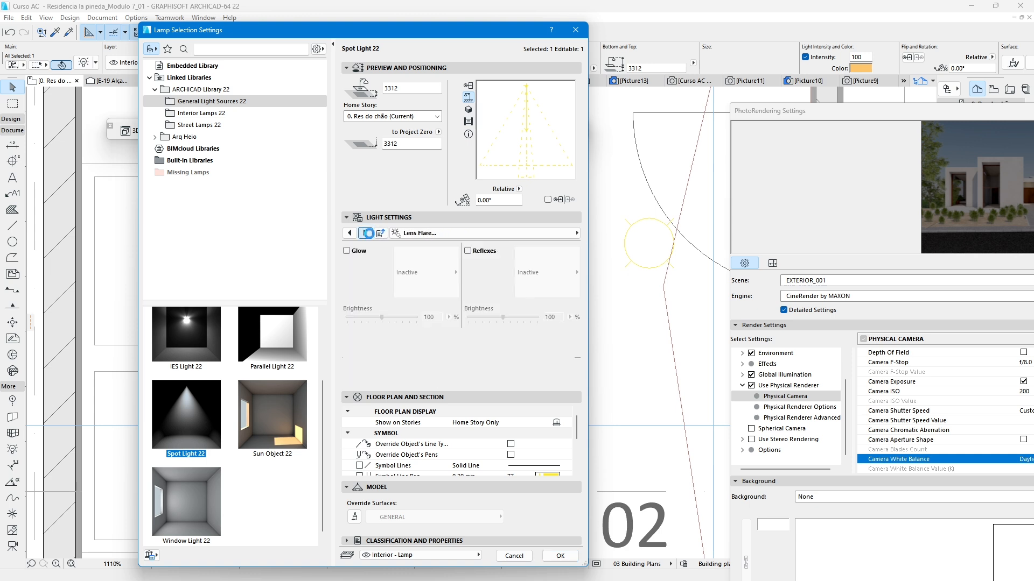
# - Review the spot light's illumination-related special effects, return through the pages to the basic light parameters, and close the settings
pyautogui.click(366, 233)
pyautogui.click(366, 233)
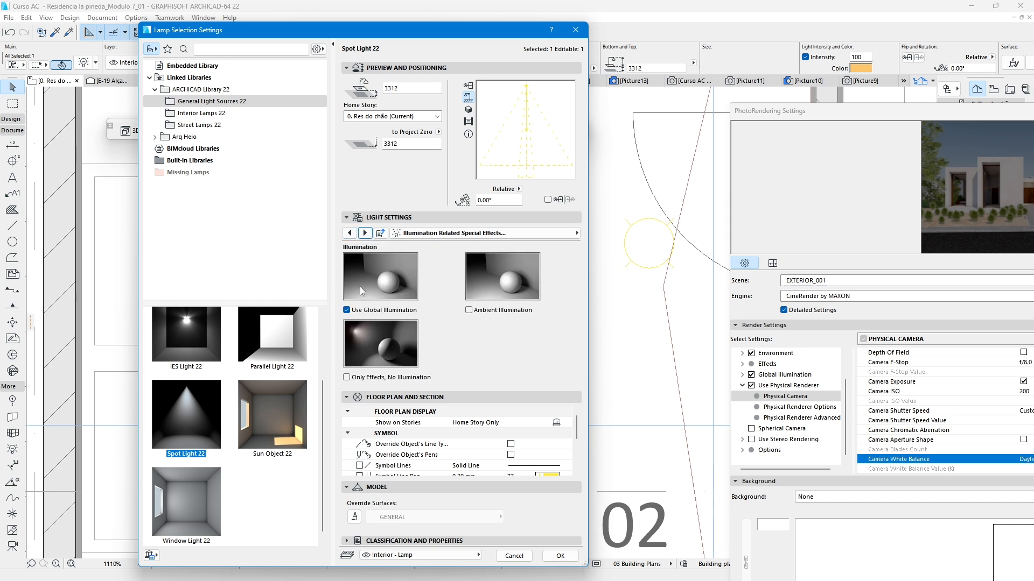
pyautogui.click(350, 232)
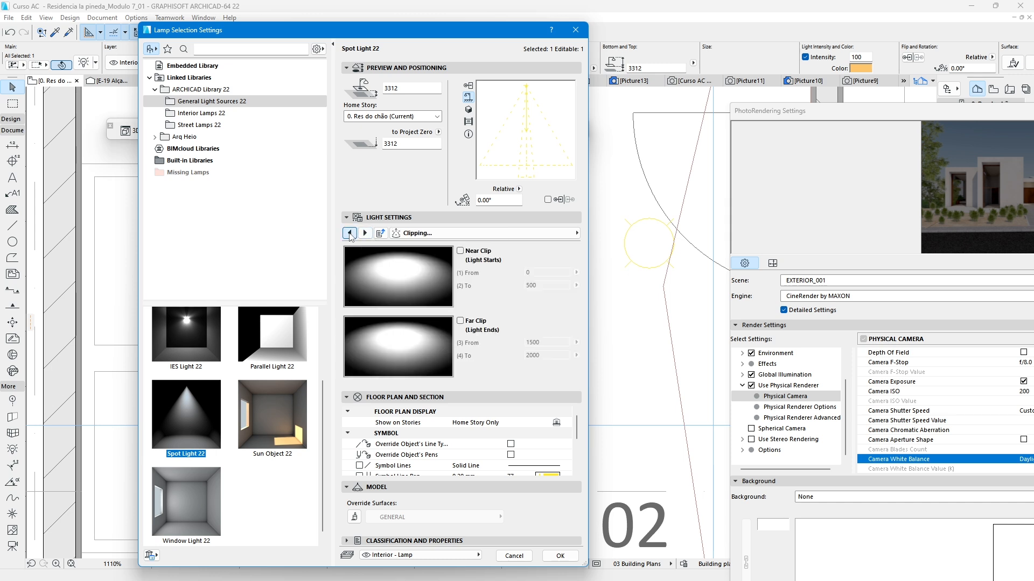
pyautogui.click(349, 233)
pyautogui.click(349, 232)
pyautogui.click(350, 233)
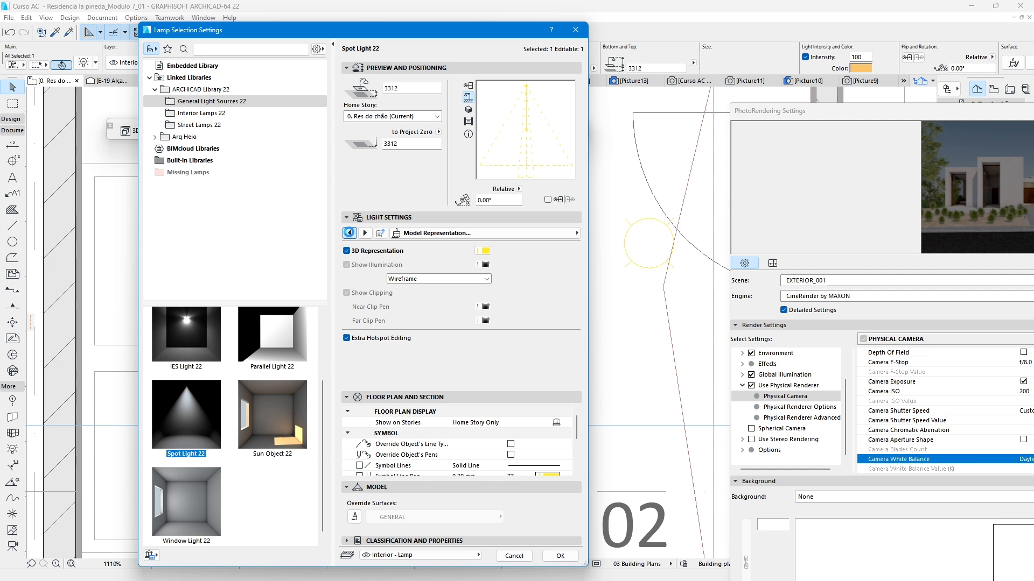
pyautogui.click(350, 232)
pyautogui.click(350, 233)
pyautogui.click(349, 233)
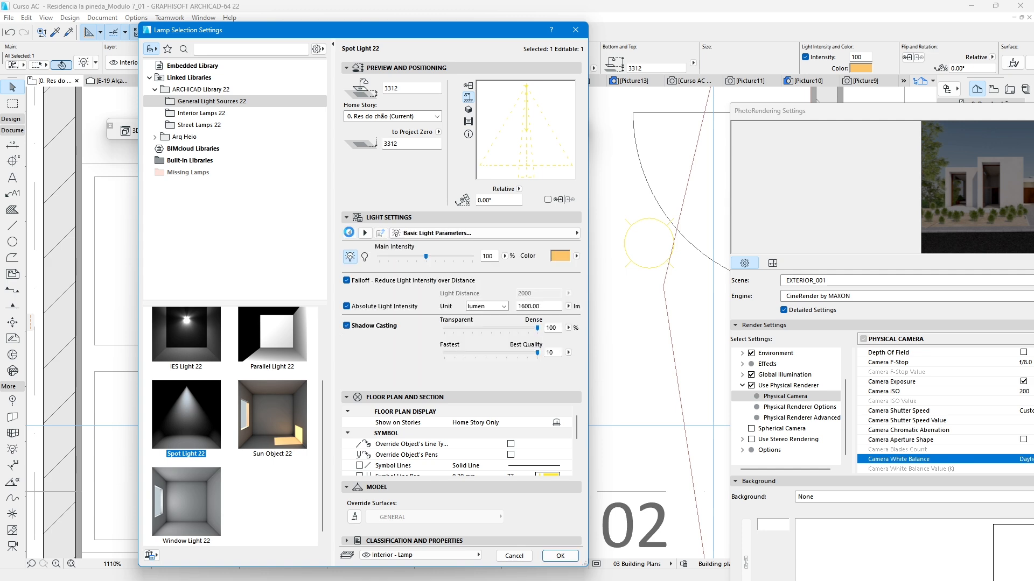
pyautogui.click(560, 557)
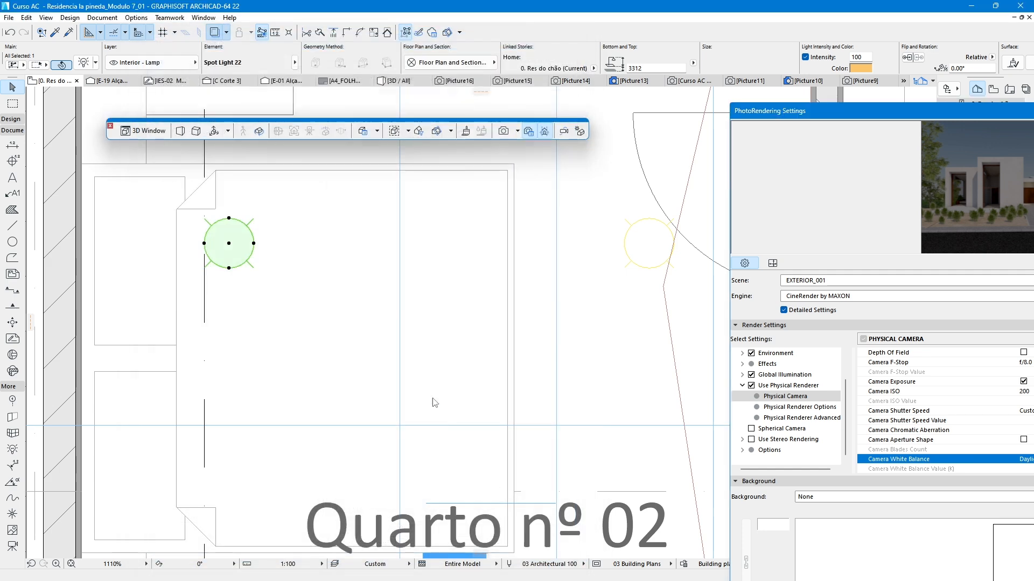
# - Select the area light outside the entrance door on the floor plan and review its basic light parameters and area shape settings
pyautogui.scroll(-5, 329, 283)
pyautogui.scroll(-4, 330, 283)
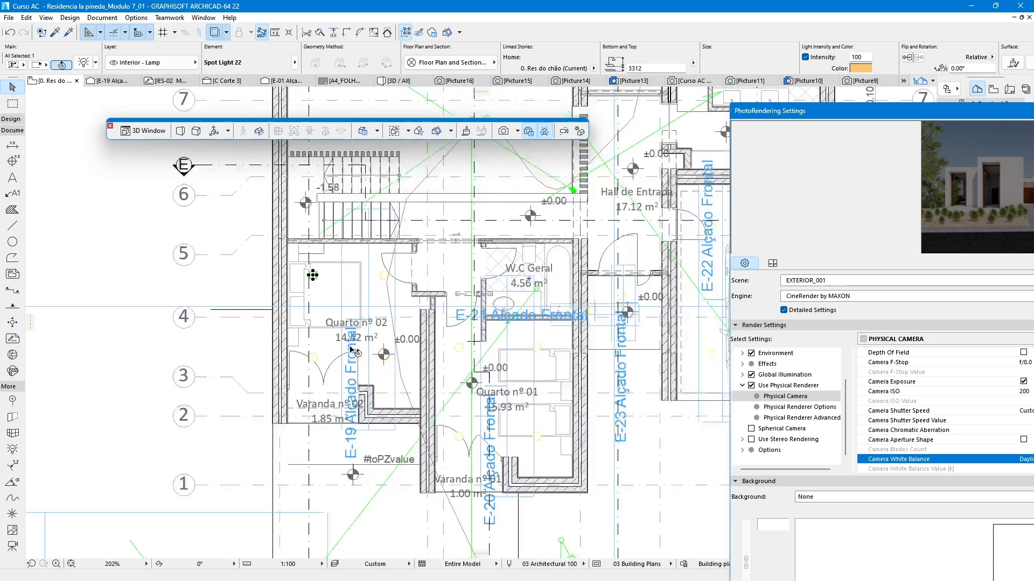
pyautogui.scroll(2, 300, 192)
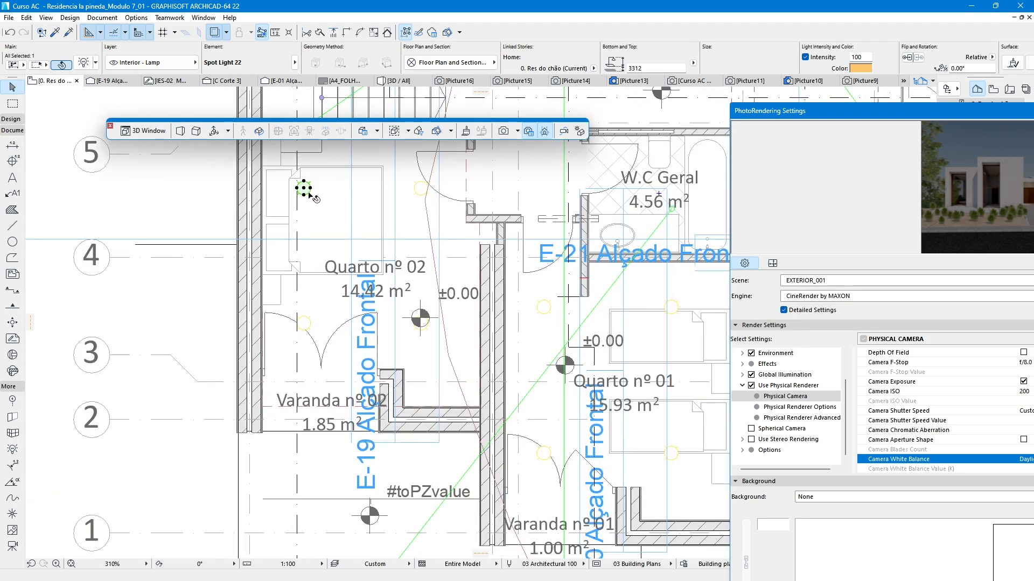
pyautogui.scroll(-3, 315, 210)
pyautogui.scroll(-3, 311, 268)
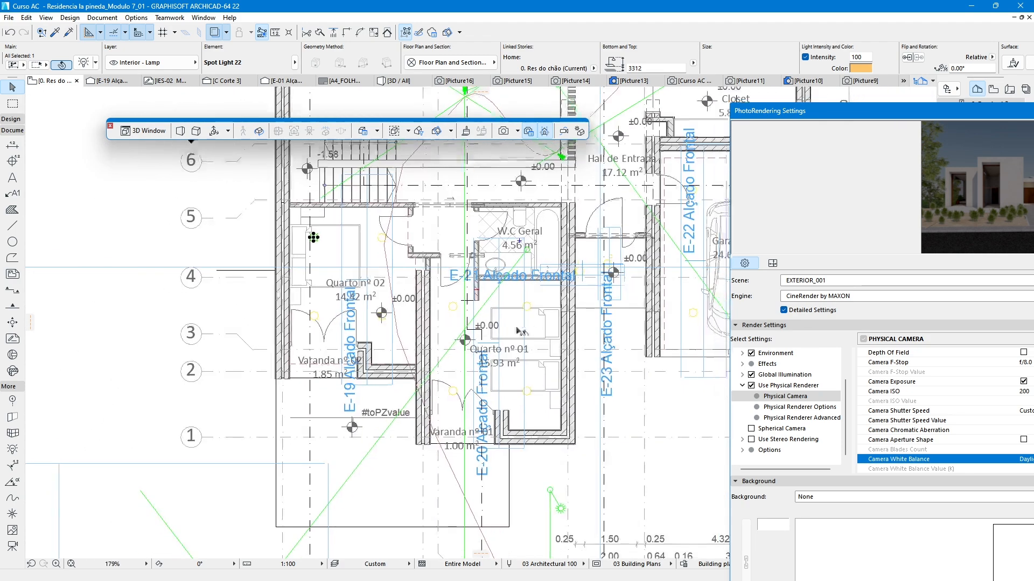
pyautogui.moveTo(622, 274); pyautogui.dragTo(410, 275, button='middle')
pyautogui.scroll(10, 412, 279)
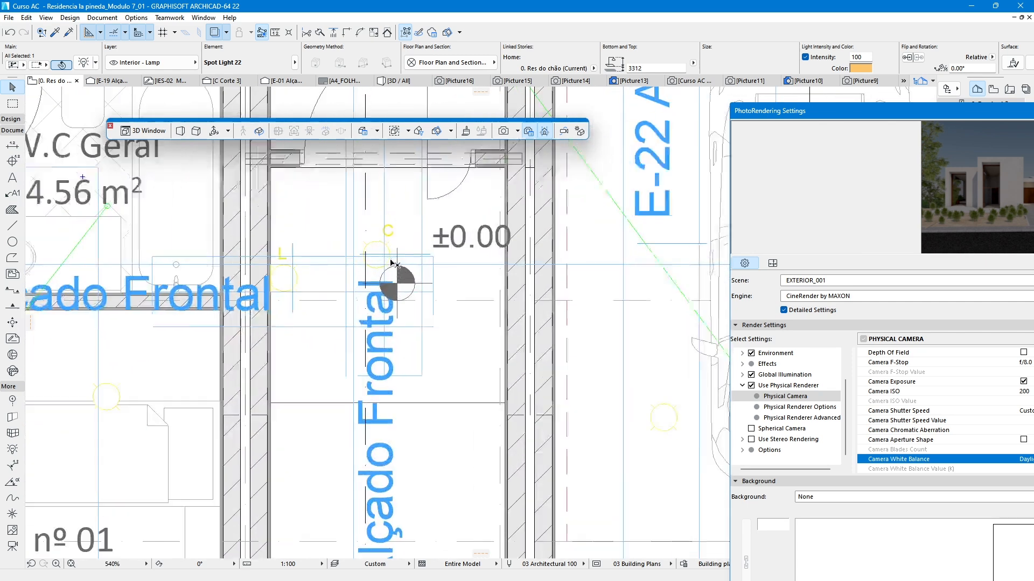
pyautogui.click(397, 264)
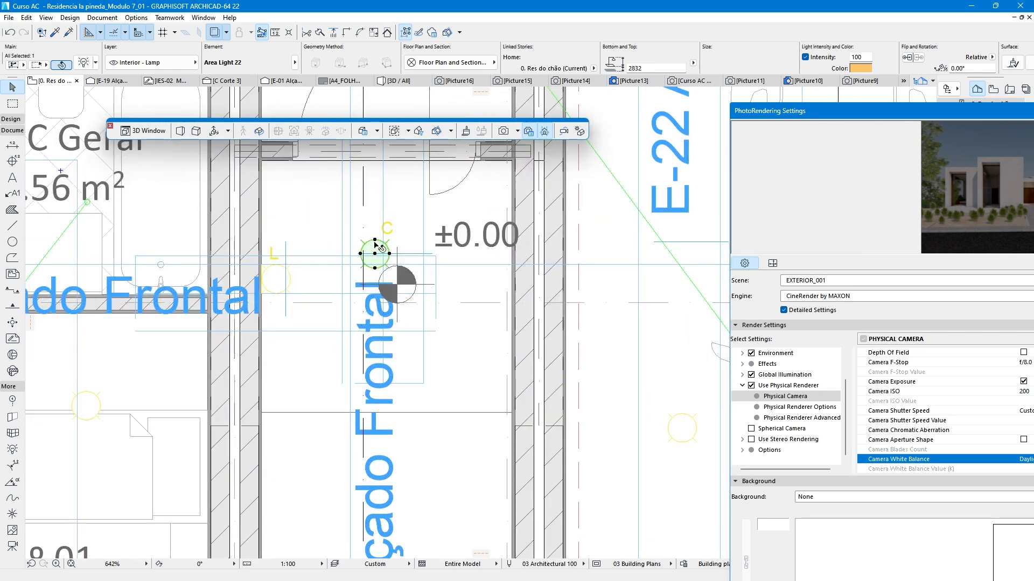
pyautogui.click(84, 62)
pyautogui.hotkey('ctrl', 't')
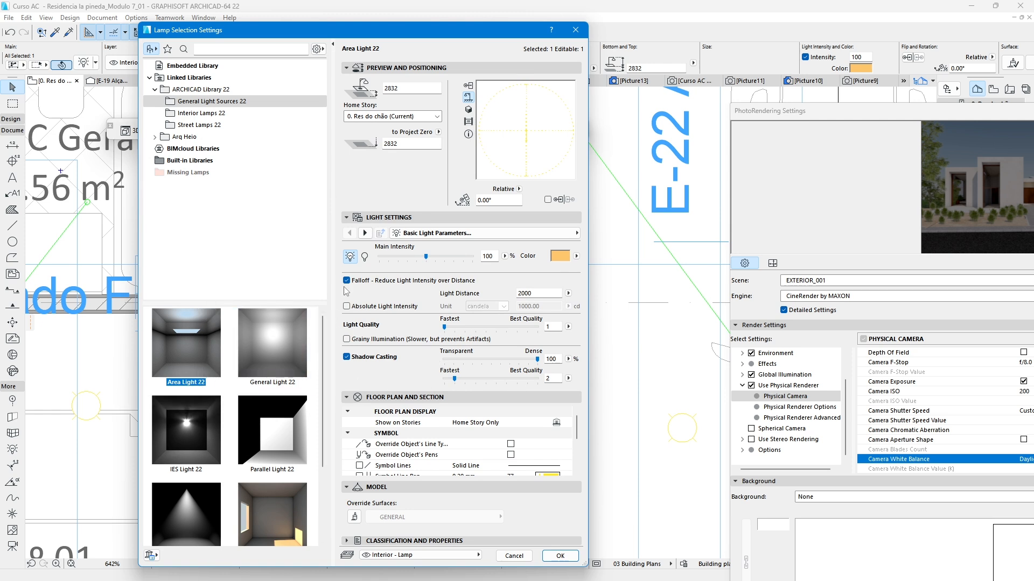
pyautogui.click(363, 234)
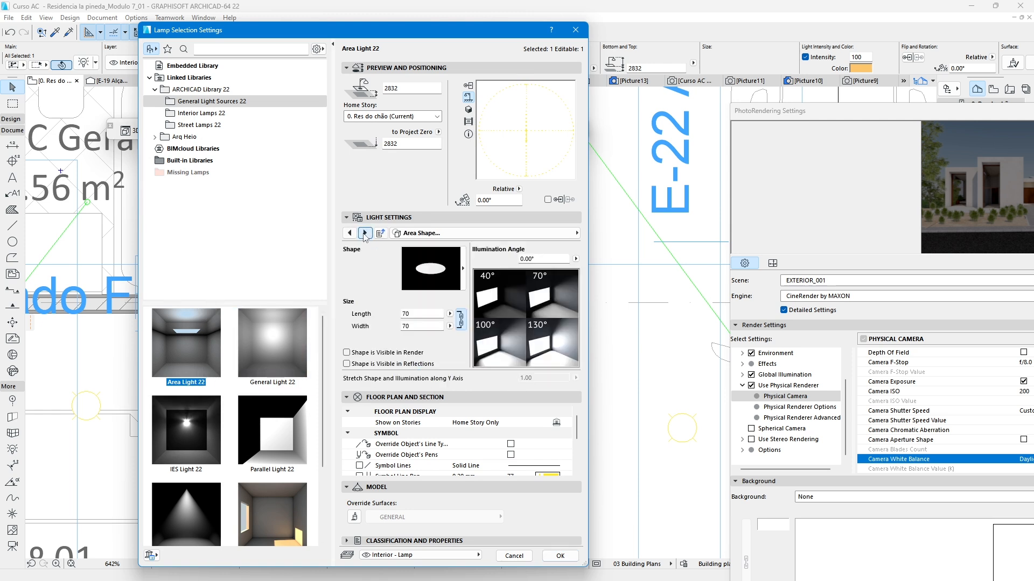
pyautogui.click(350, 232)
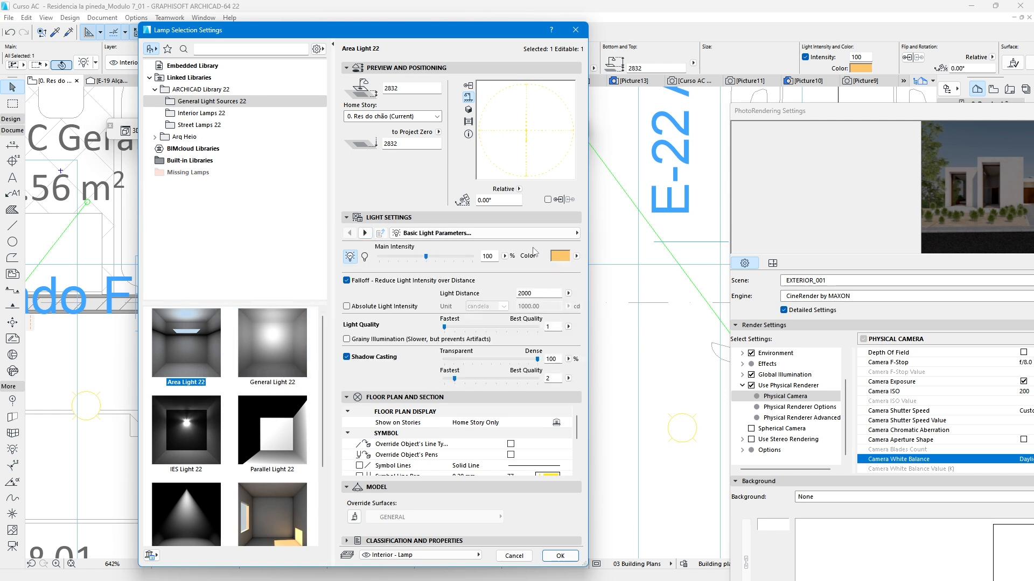
# - Enable Absolute Light Intensity for the area light, choose lumen as the unit, and enter a new intensity value
pyautogui.click(576, 256)
pyautogui.click(440, 296)
pyautogui.click(347, 306)
pyautogui.click(503, 306)
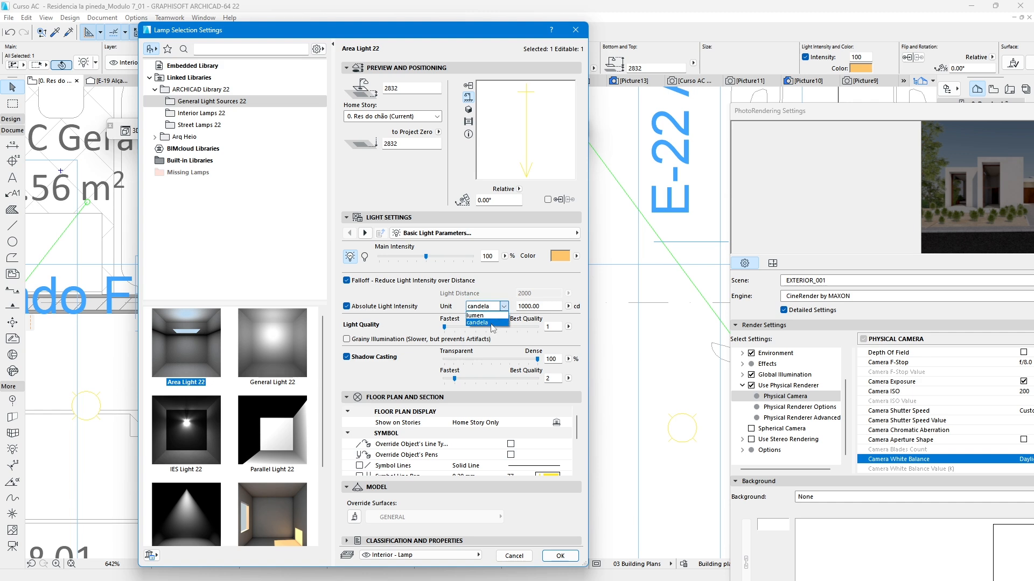
pyautogui.click(476, 315)
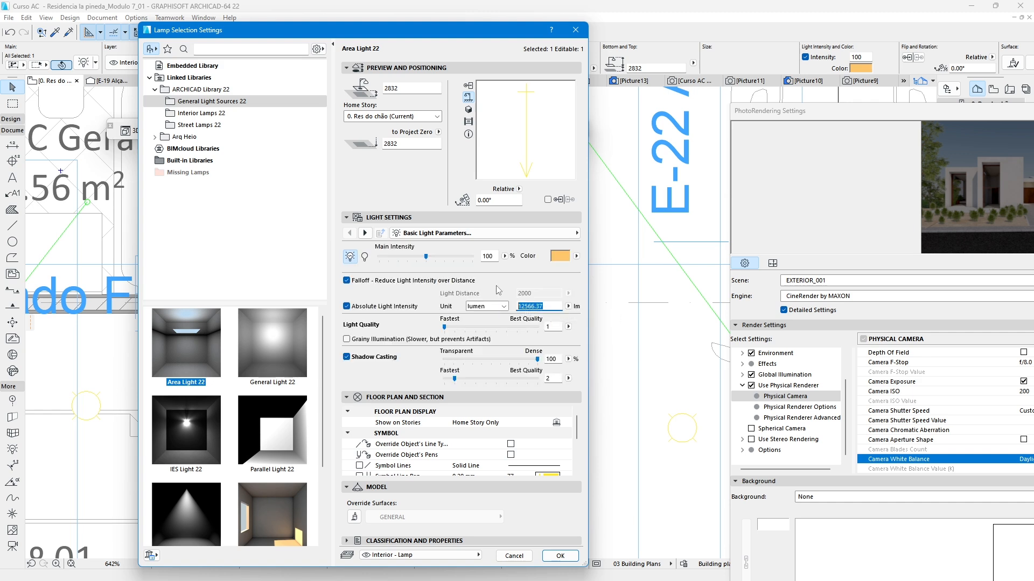
pyautogui.write('1200')
pyautogui.moveTo(548, 306); pyautogui.dragTo(404, 313)
pyautogui.write('1')
# - Review the area light's available shapes and size settings, dismissing the Internet Download Manager trial window
pyautogui.click(364, 232)
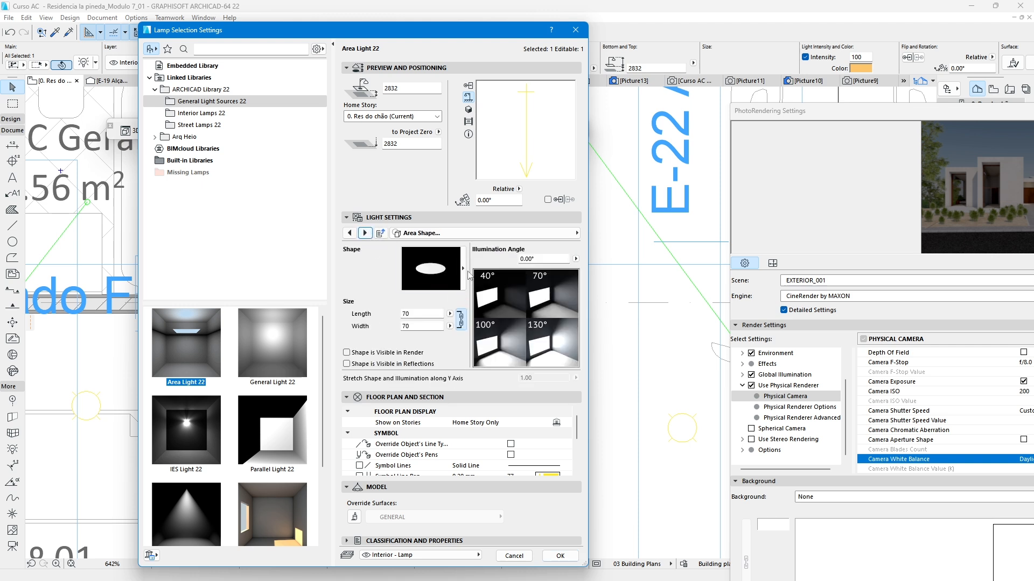
pyautogui.click(464, 269)
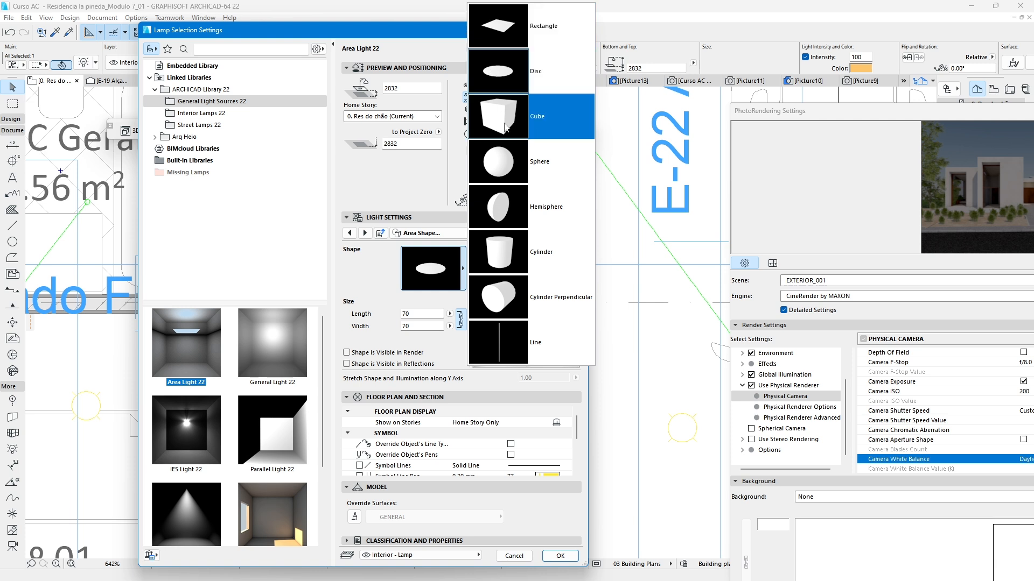
pyautogui.click(380, 287)
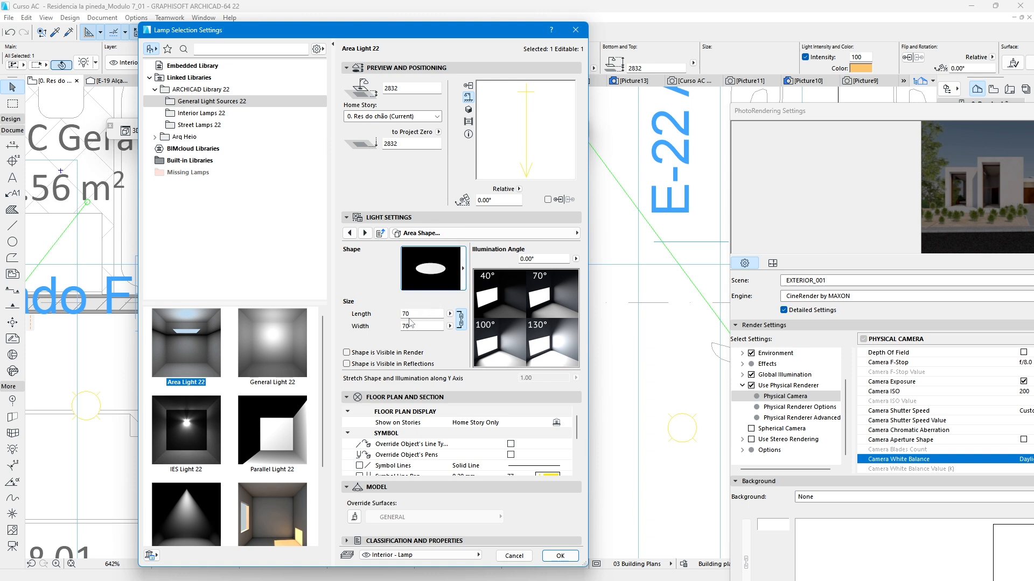
pyautogui.moveTo(420, 314); pyautogui.dragTo(379, 311)
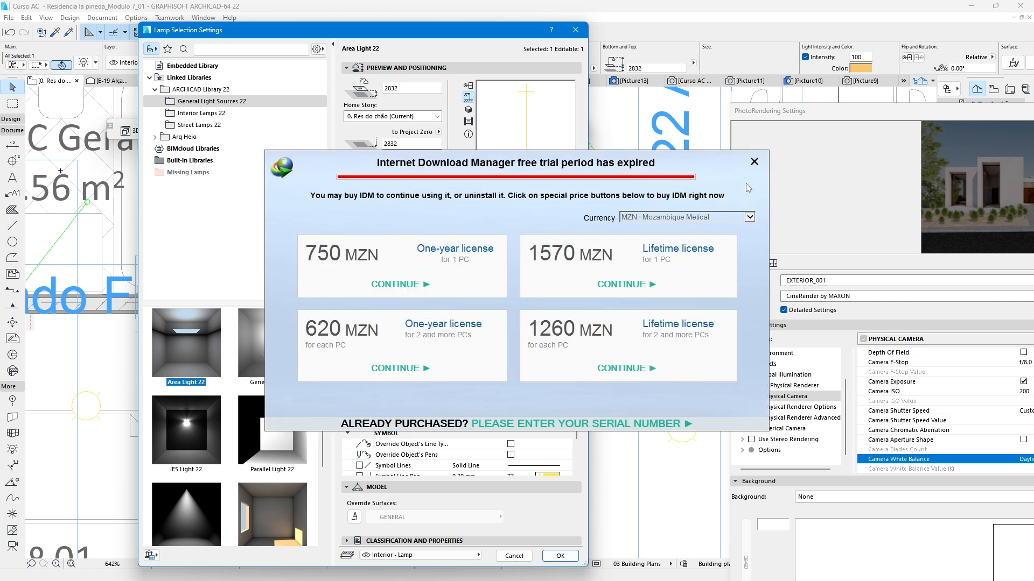
pyautogui.click(755, 162)
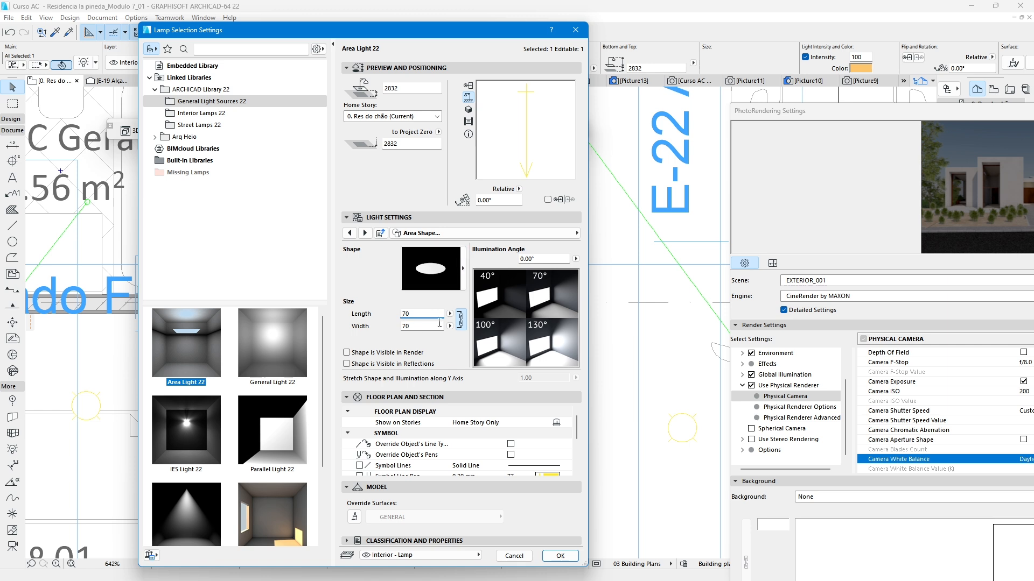
# - Try Shape is Visible in Render for the area light, switch it back off, and apply the lamp settings
pyautogui.click(347, 353)
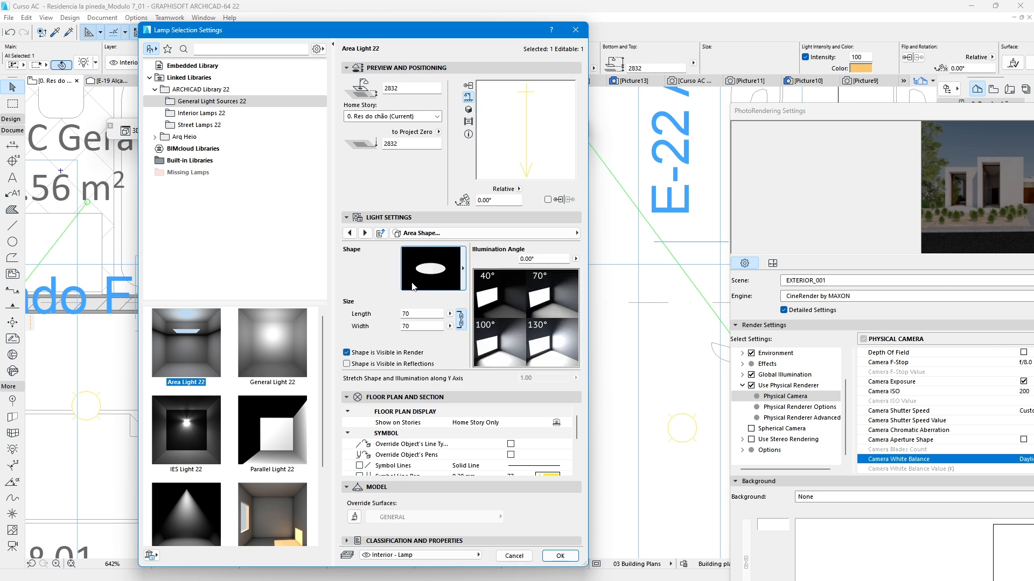
pyautogui.click(347, 354)
pyautogui.click(560, 555)
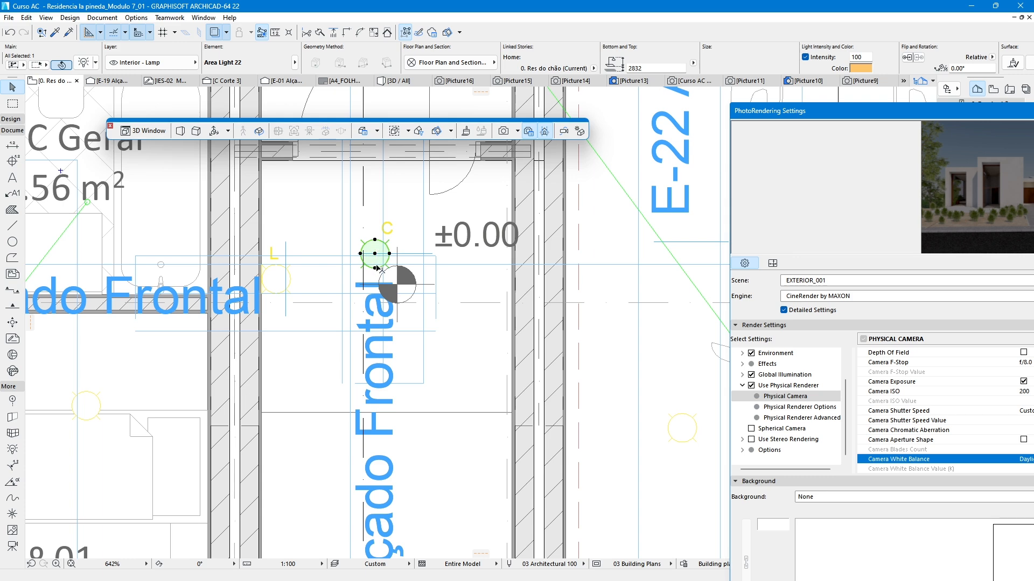
# - Switch to the 3D view and review the lamp settings of the recessed spot in the ceiling in front of the entrance door
pyautogui.click(400, 81)
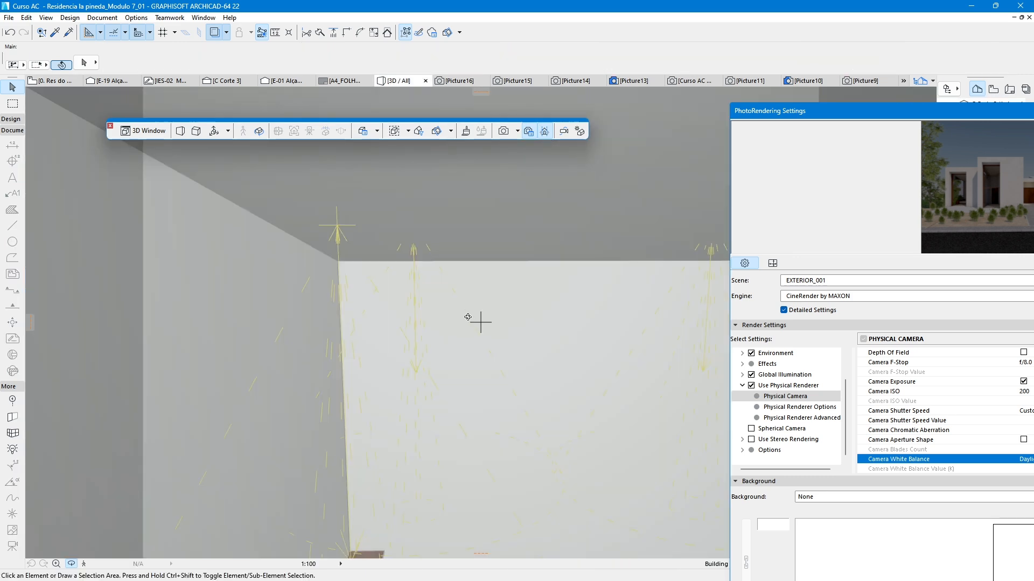
pyautogui.scroll(-5, 351, 325)
pyautogui.keyDown('shift'); pyautogui.moveTo(350, 325); pyautogui.dragTo(272, 316, button='middle'); pyautogui.keyUp('shift')
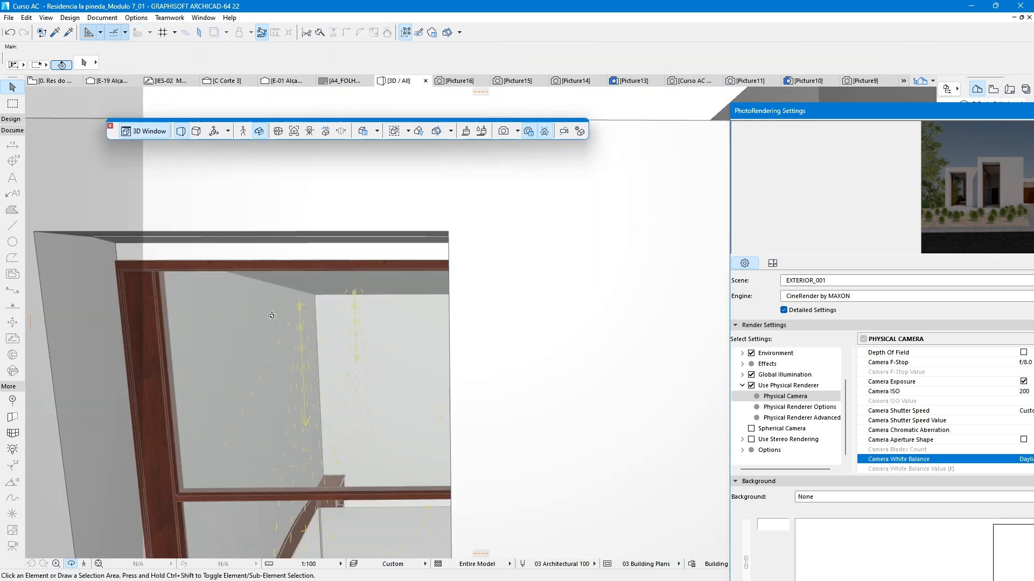
pyautogui.scroll(-6, 272, 316)
pyautogui.moveTo(545, 334); pyautogui.dragTo(384, 346, button='middle')
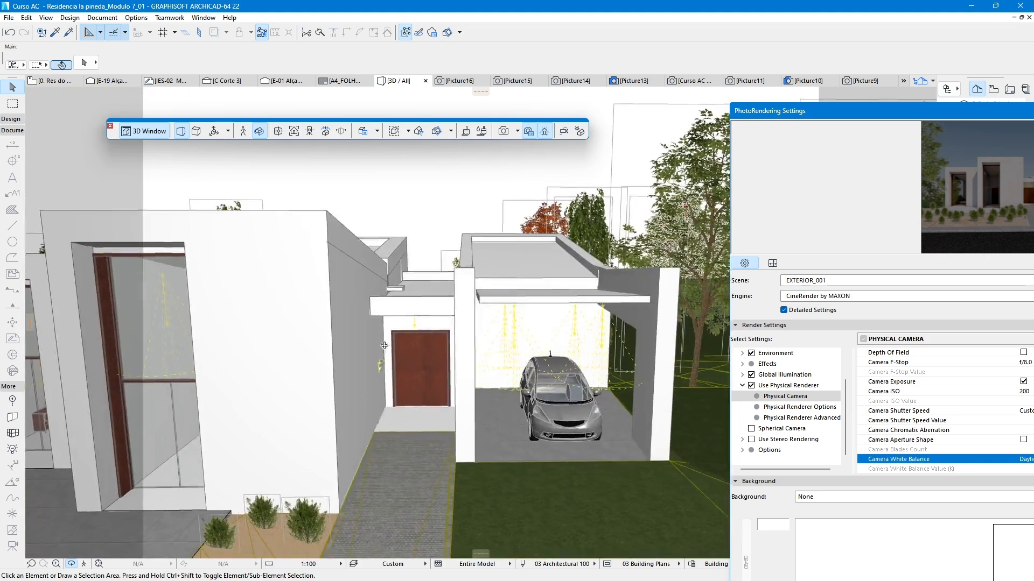
pyautogui.scroll(10, 384, 346)
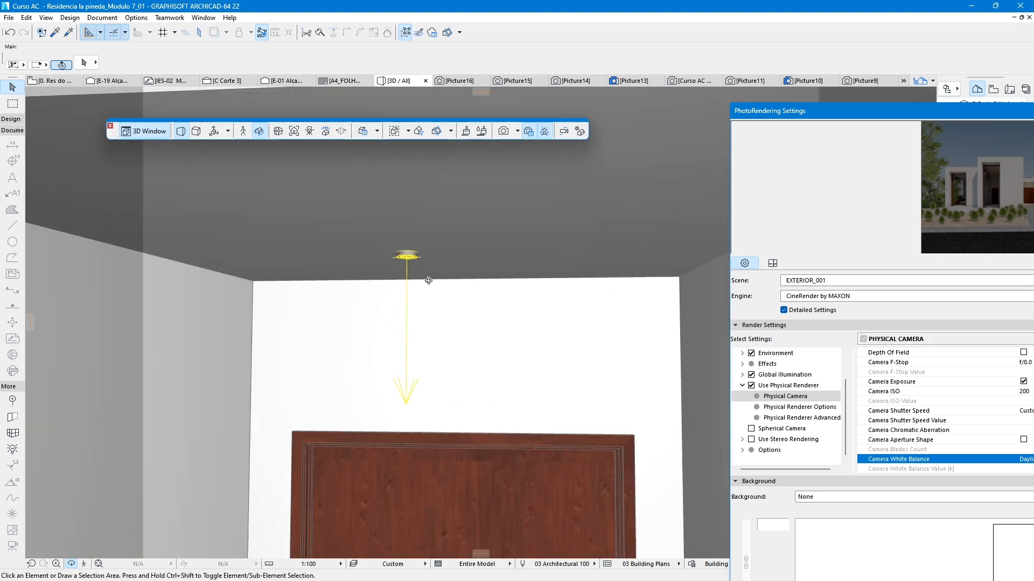
pyautogui.scroll(5, 428, 280)
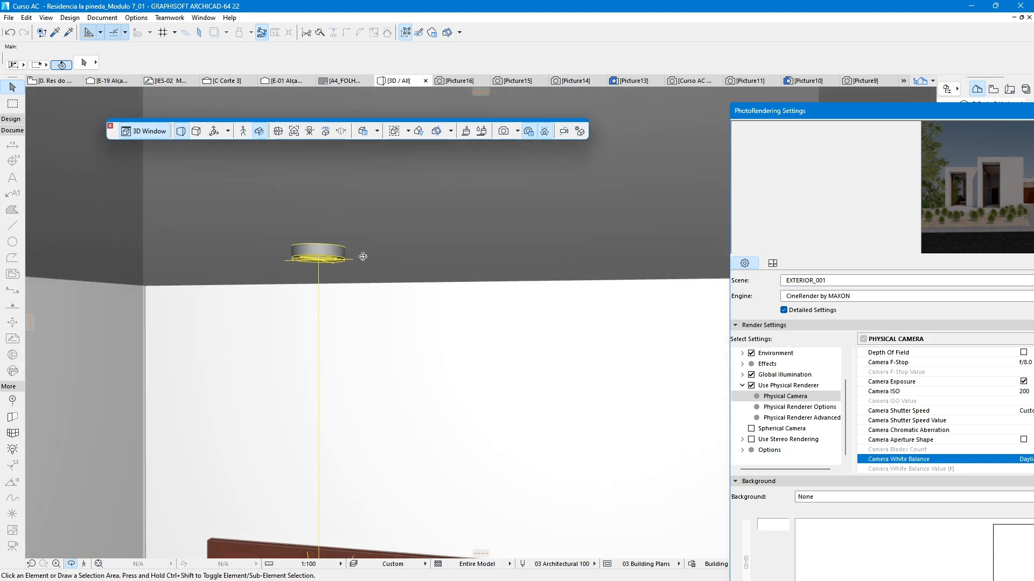
pyautogui.keyDown('shift'); pyautogui.moveTo(362, 257); pyautogui.dragTo(392, 243, button='middle'); pyautogui.keyUp('shift')
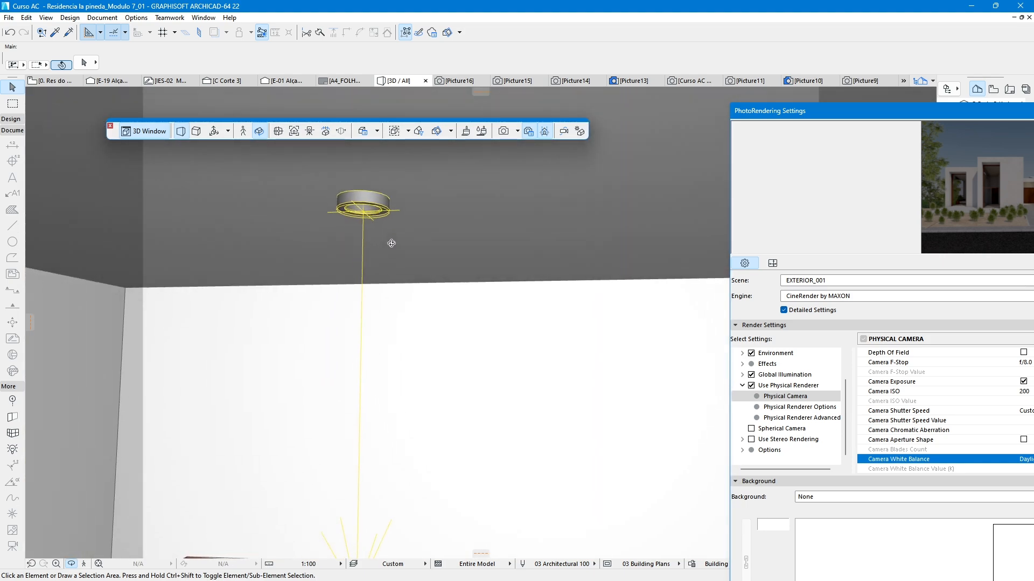
pyautogui.click(346, 198)
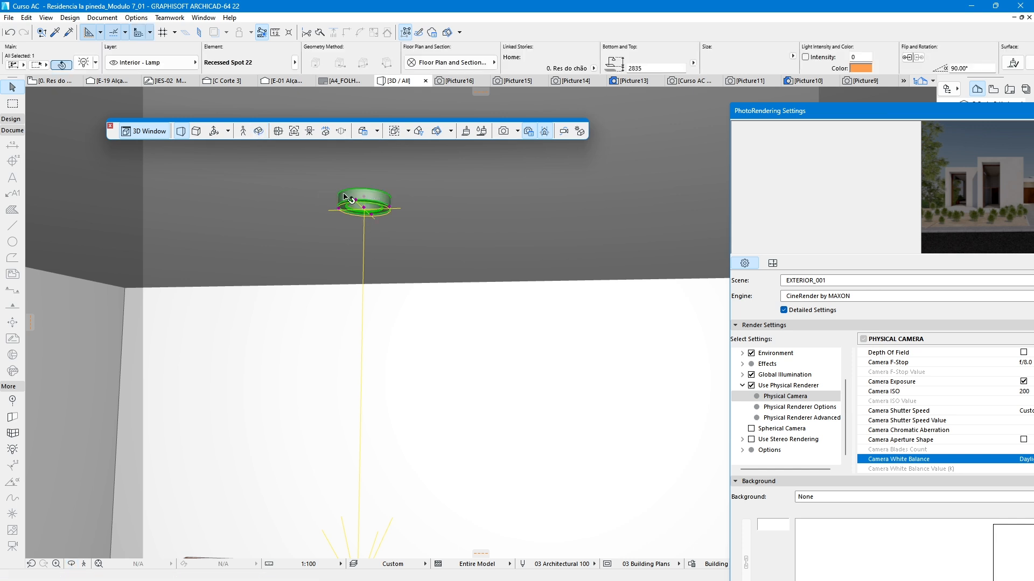
pyautogui.hotkey('ctrl', 't')
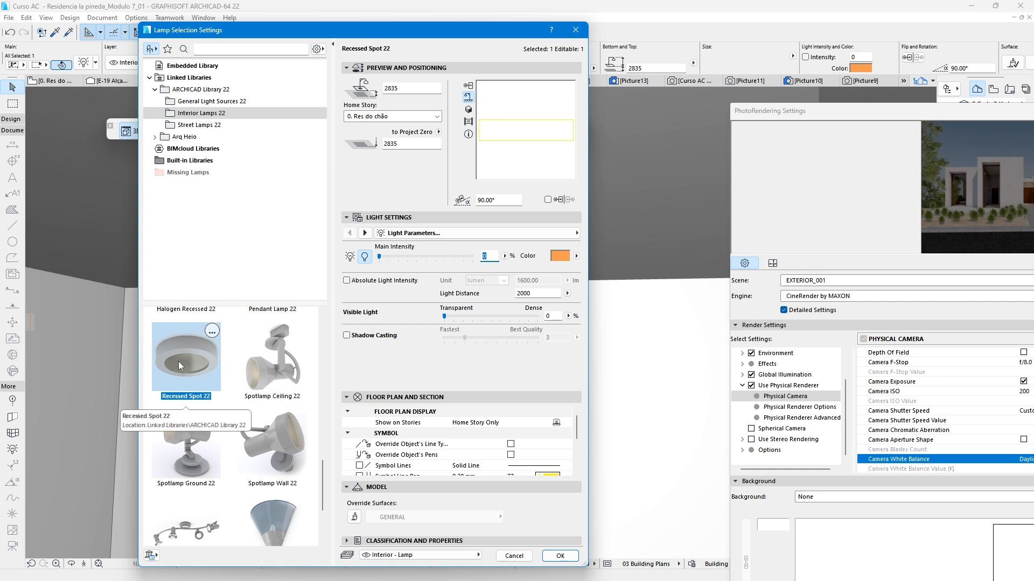
pyautogui.click(551, 559)
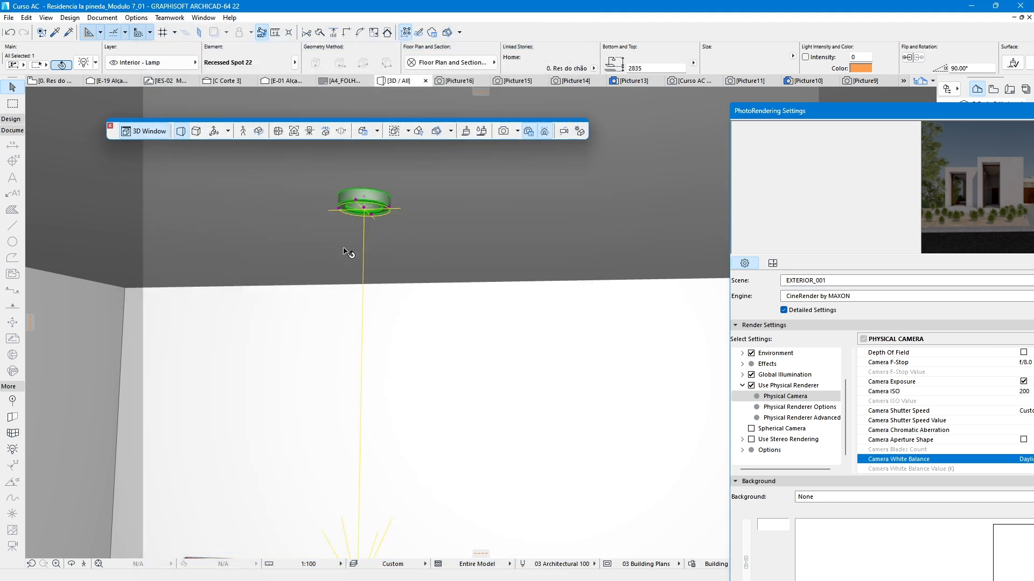
pyautogui.press('Escape')
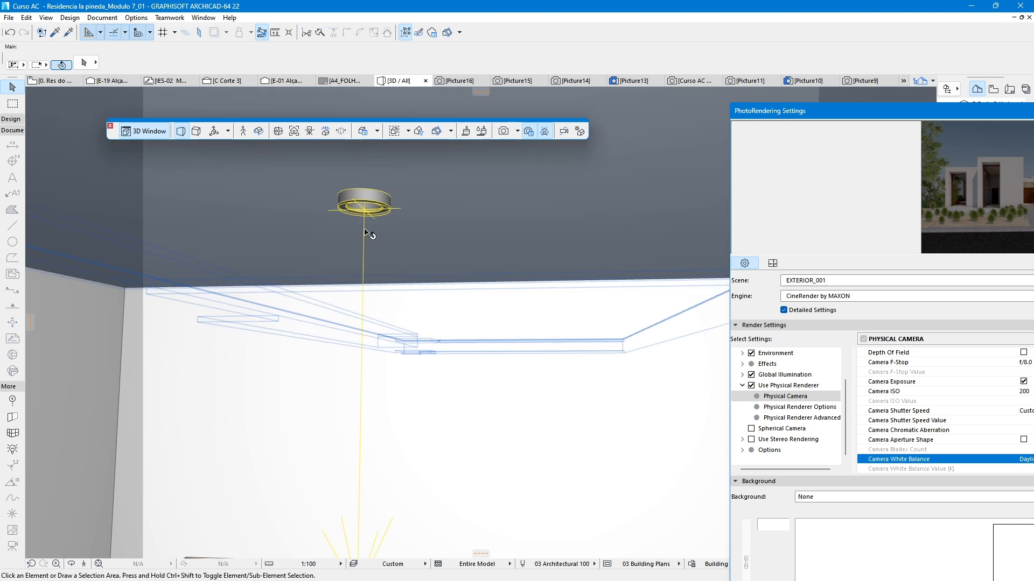
# - Select the area light beneath the recessed spot in 3D and check its area shape settings
pyautogui.click(391, 212)
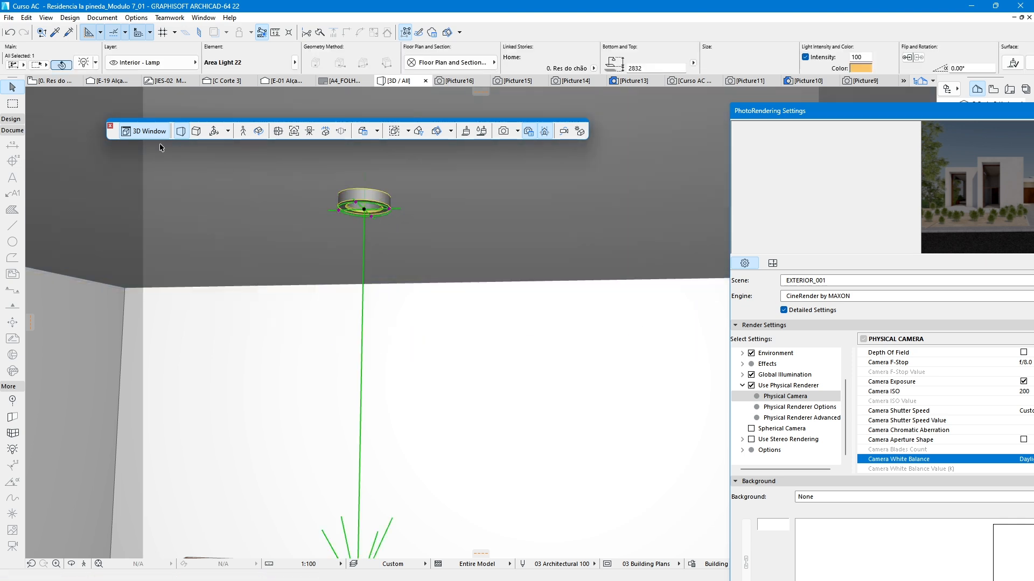
pyautogui.doubleClick(379, 204)
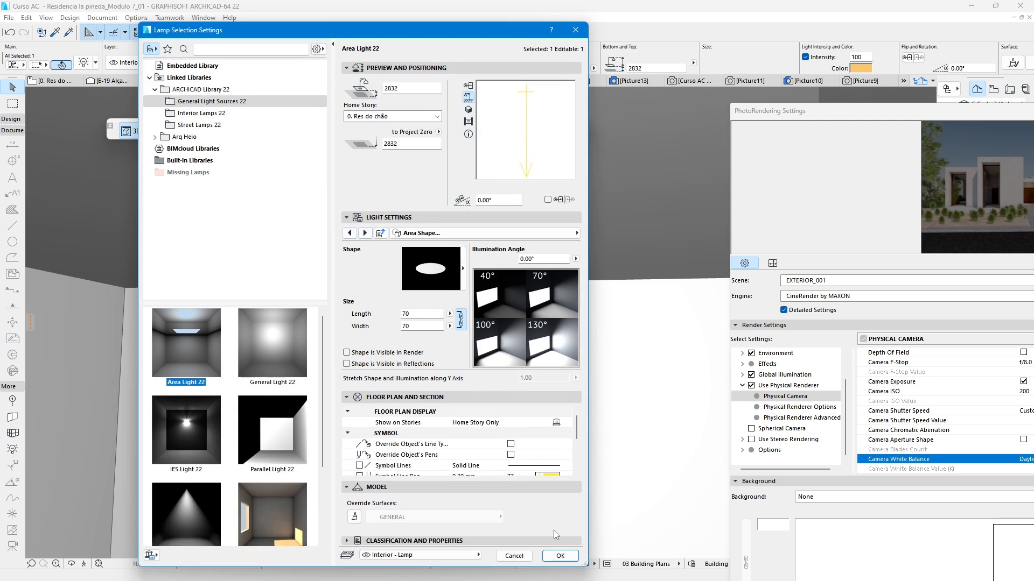
pyautogui.click(560, 556)
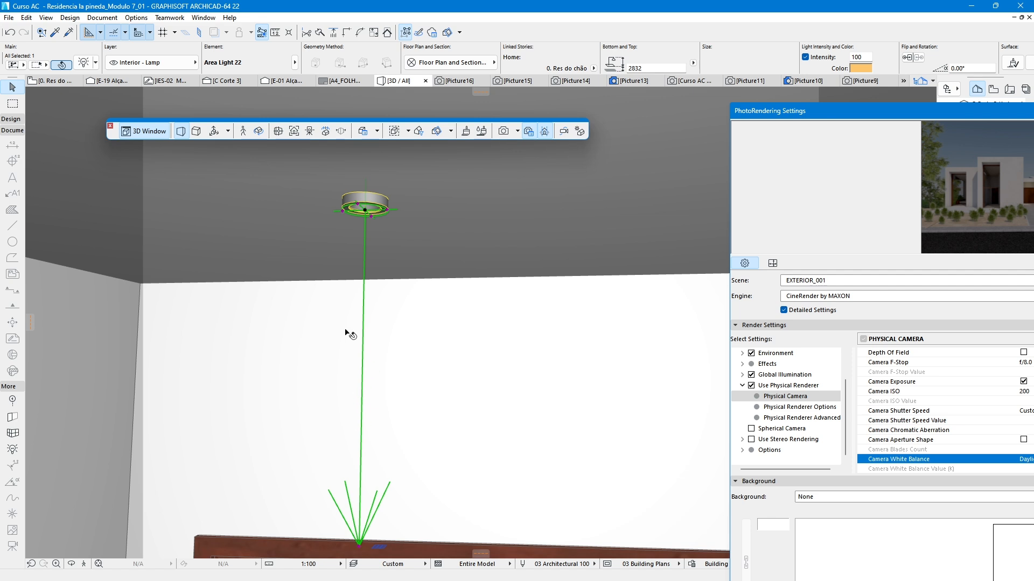
# - Examine the area light in front of the entrance door and the ceiling lamps in the garage in the 3D view
pyautogui.scroll(-1, 362, 272)
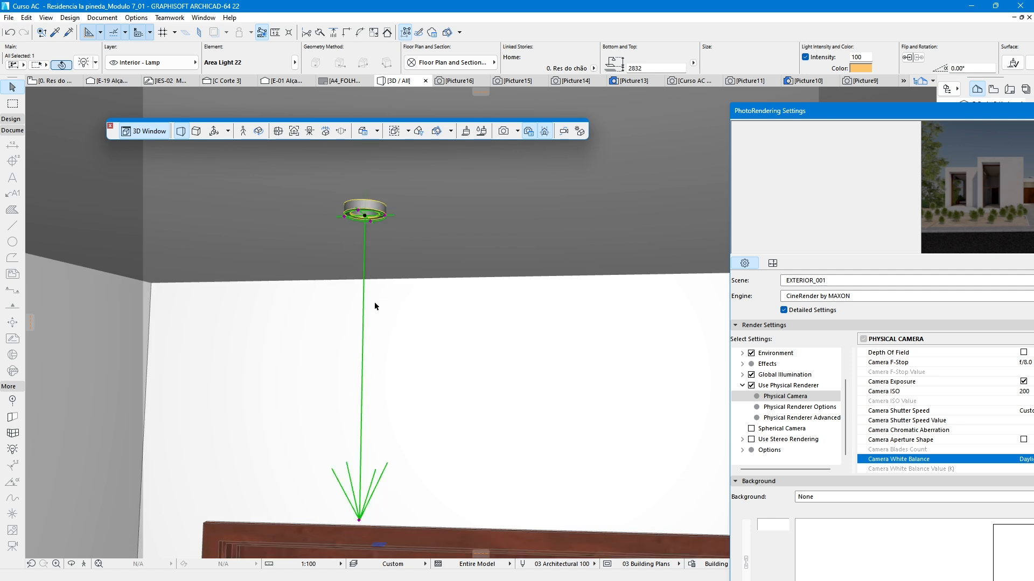
pyautogui.moveTo(379, 238); pyautogui.dragTo(397, 261, button='middle')
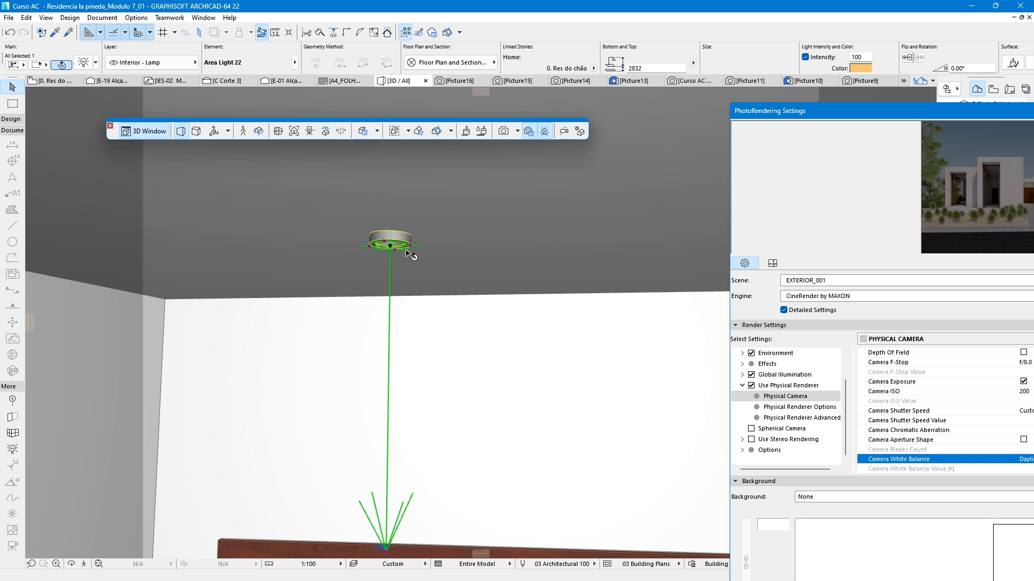
pyautogui.scroll(-1, 400, 279)
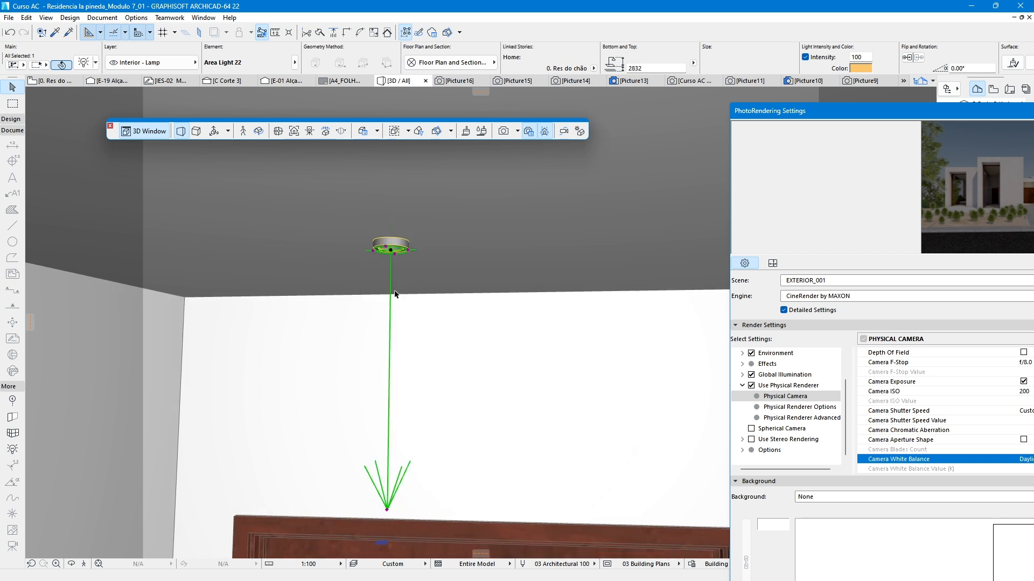
pyautogui.scroll(-4, 383, 323)
pyautogui.scroll(-2, 389, 313)
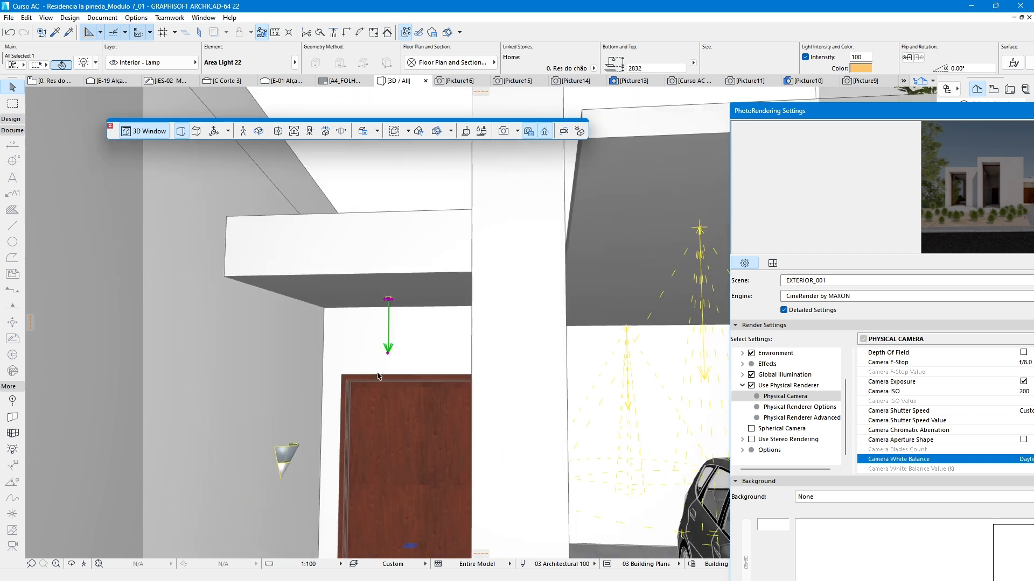
pyautogui.keyDown('shift'); pyautogui.moveTo(389, 325); pyautogui.dragTo(381, 257, button='middle'); pyautogui.keyUp('shift')
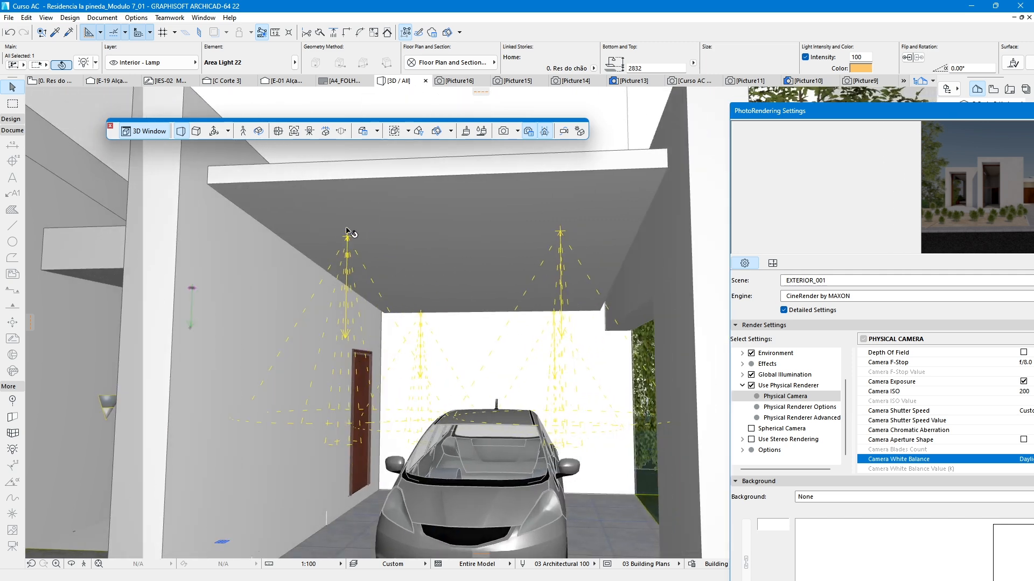
pyautogui.keyDown('shift'); pyautogui.moveTo(218, 290); pyautogui.dragTo(326, 297, button='middle'); pyautogui.keyUp('shift')
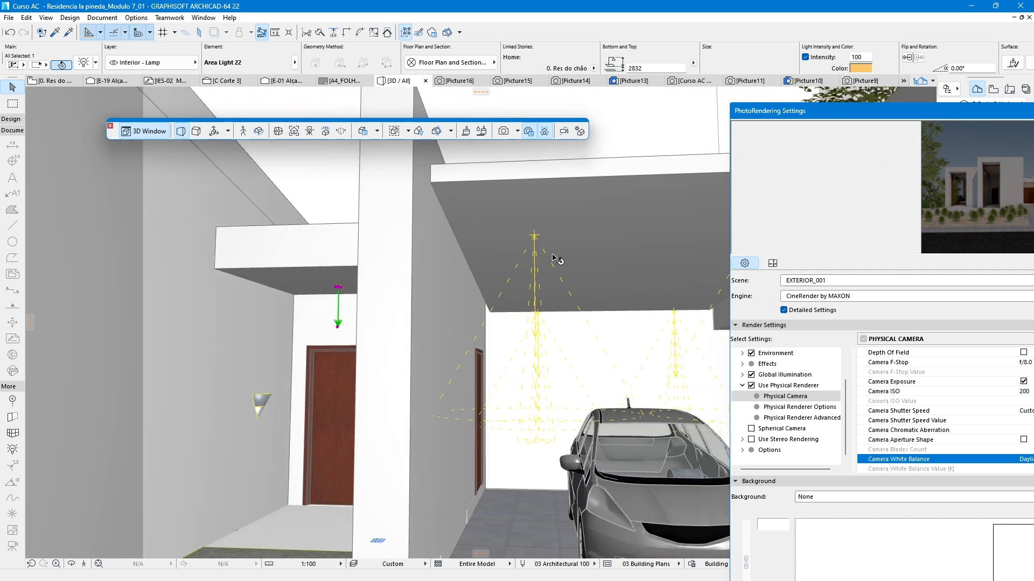
pyautogui.moveTo(561, 261); pyautogui.dragTo(425, 260, button='middle')
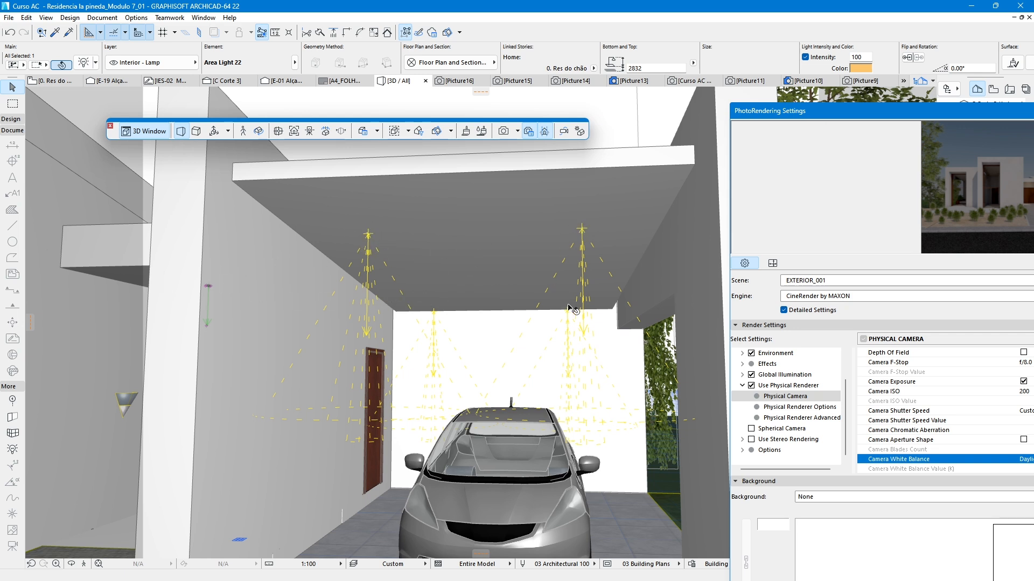
pyautogui.scroll(-1, 528, 308)
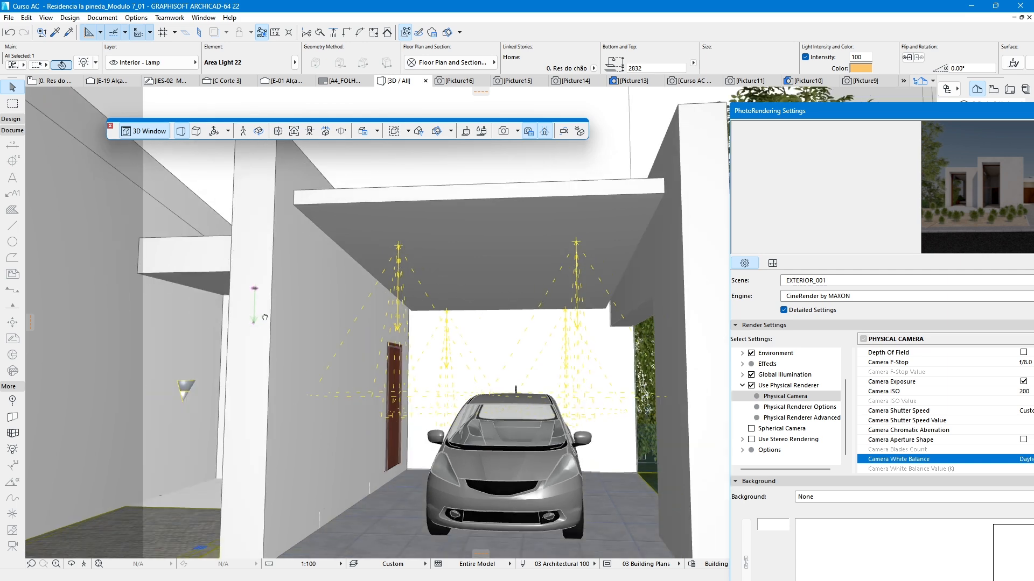
# - Select the ground spotlight among the garden shrubs beside the driveway and review its lamp settings without changing them
pyautogui.moveTo(264, 317); pyautogui.dragTo(624, 322, button='middle')
pyautogui.moveTo(300, 339); pyautogui.dragTo(584, 349, button='middle')
pyautogui.scroll(-2, 334, 352)
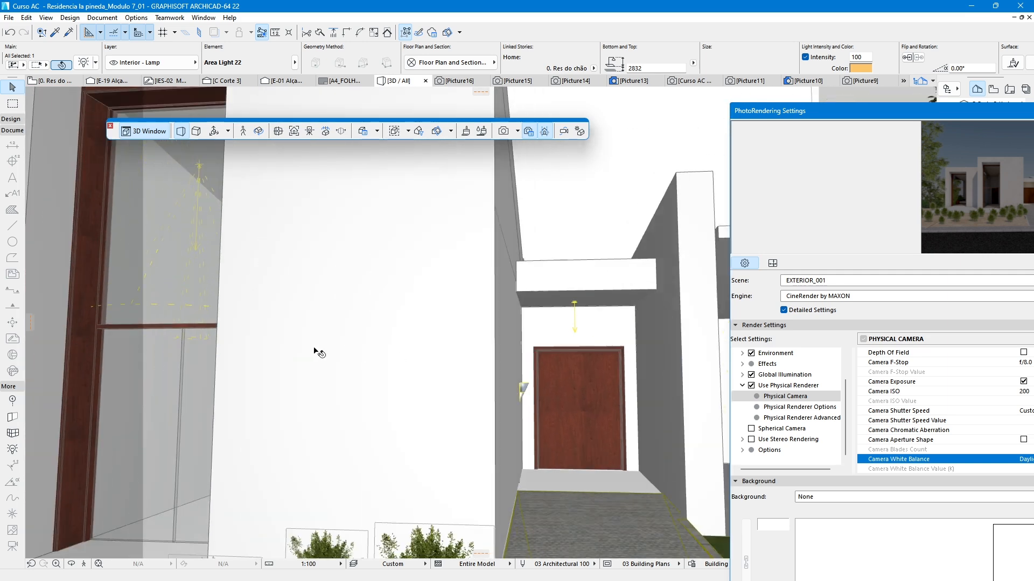
pyautogui.scroll(-3, 296, 348)
pyautogui.scroll(1, 270, 494)
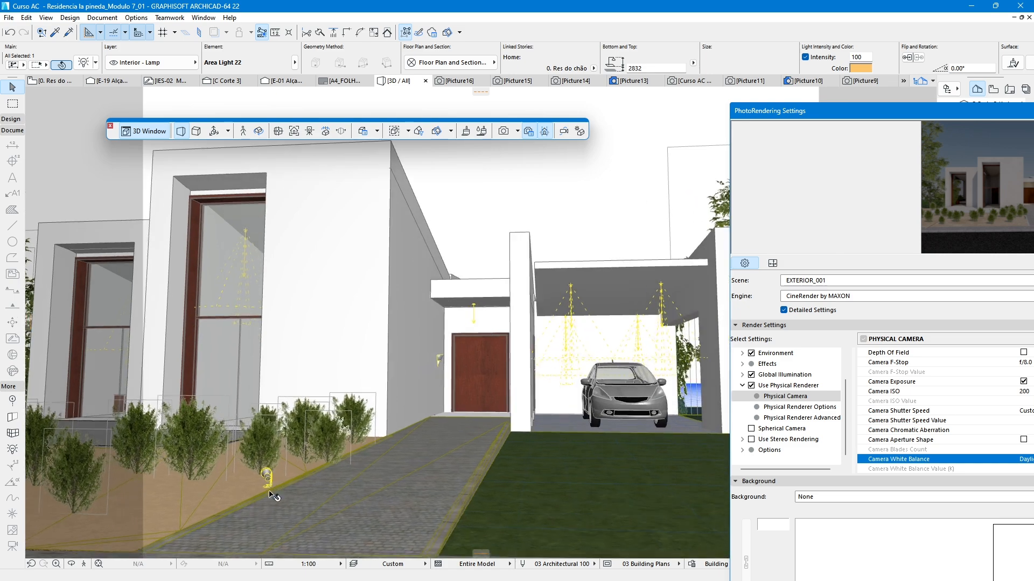
pyautogui.scroll(2, 275, 496)
pyautogui.click(266, 481)
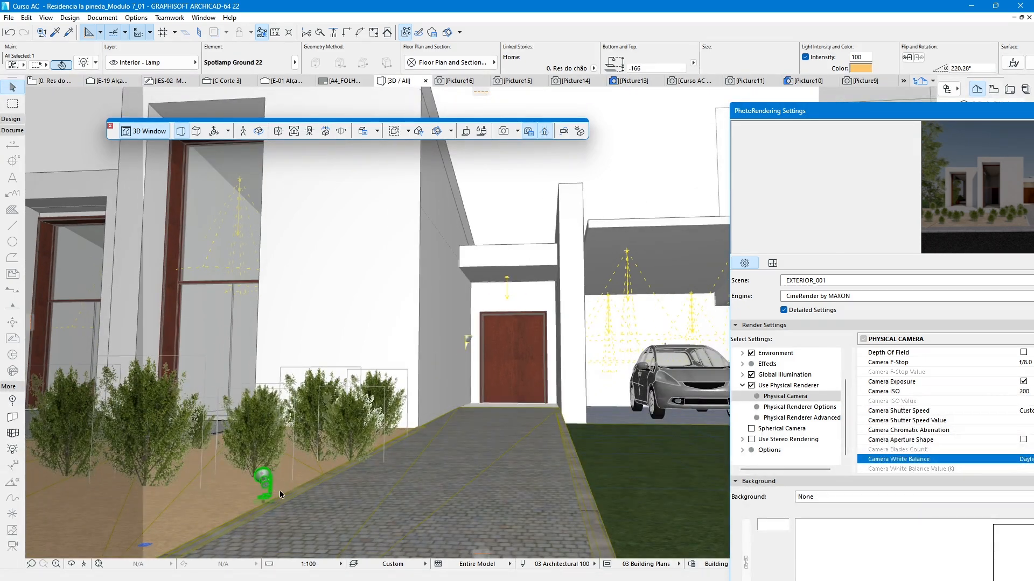
pyautogui.moveTo(259, 486)
pyautogui.keyDown('shift'); pyautogui.mouseDown(button='middle')
pyautogui.moveTo(295, 499)
pyautogui.moveTo(183, 421)
pyautogui.moveTo(253, 504)
pyautogui.mouseUp(button='middle'); pyautogui.keyUp('shift')
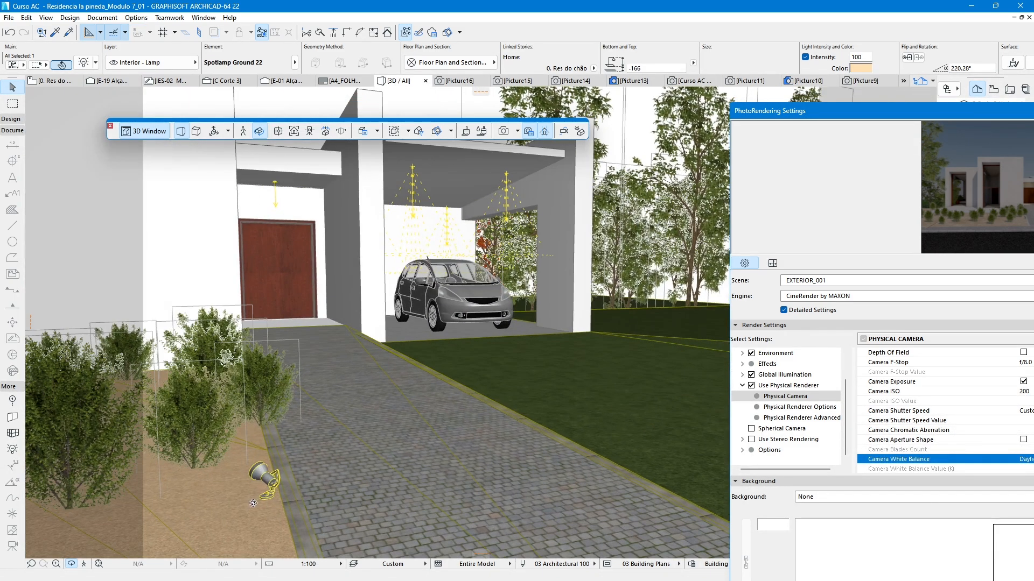
pyautogui.click(89, 67)
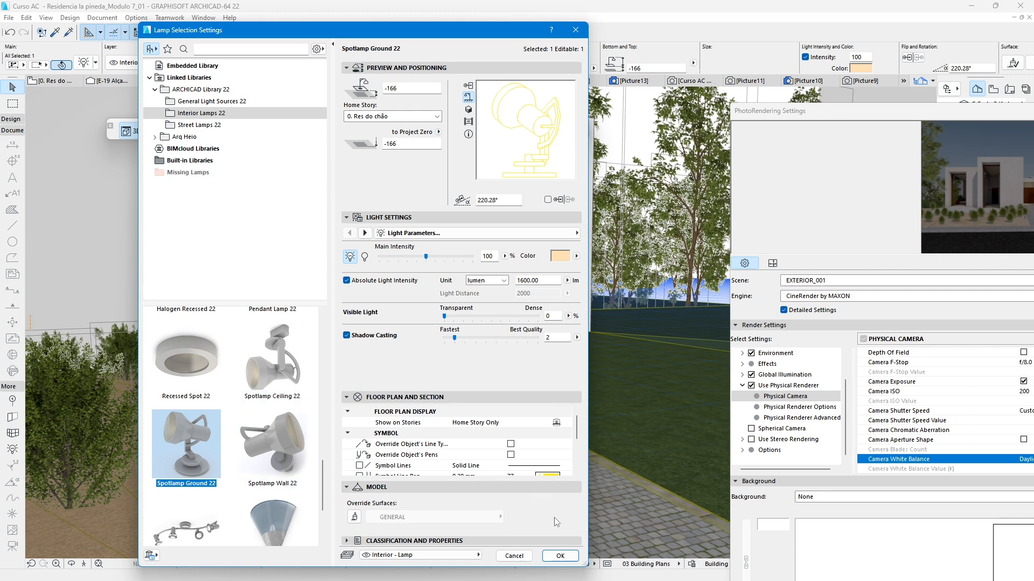
pyautogui.scroll(3, 240, 382)
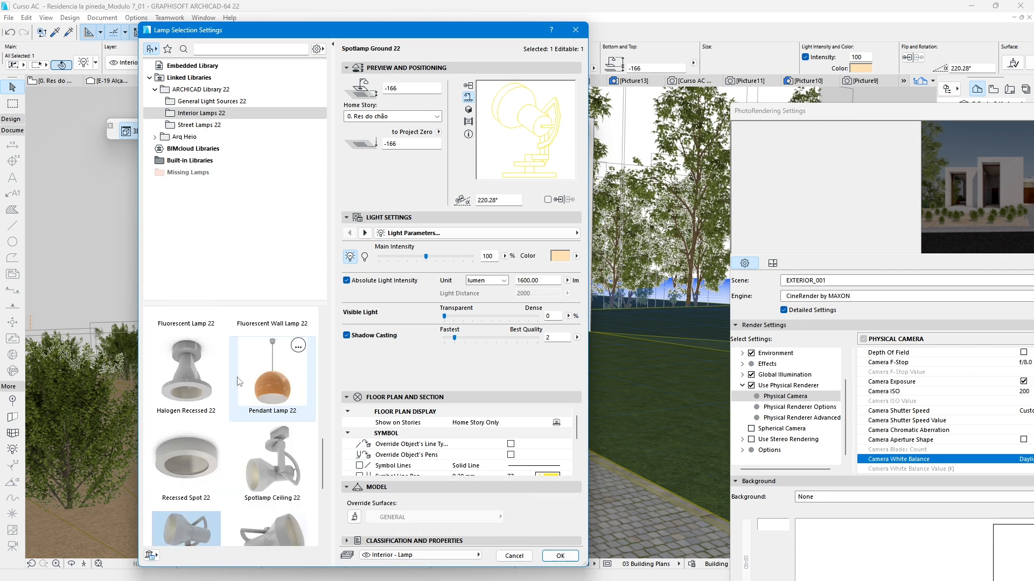
pyautogui.click(513, 556)
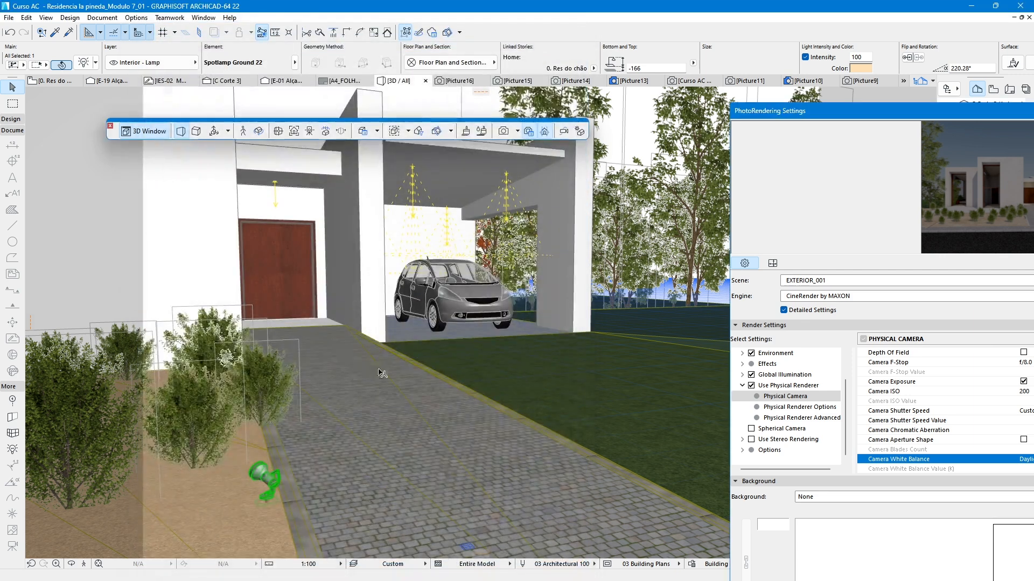
# - Look over the ground spotlight, the front garden and the facade from several angles in the 3D view
pyautogui.keyDown('shift'); pyautogui.moveTo(393, 334); pyautogui.dragTo(304, 349, button='middle'); pyautogui.keyUp('shift')
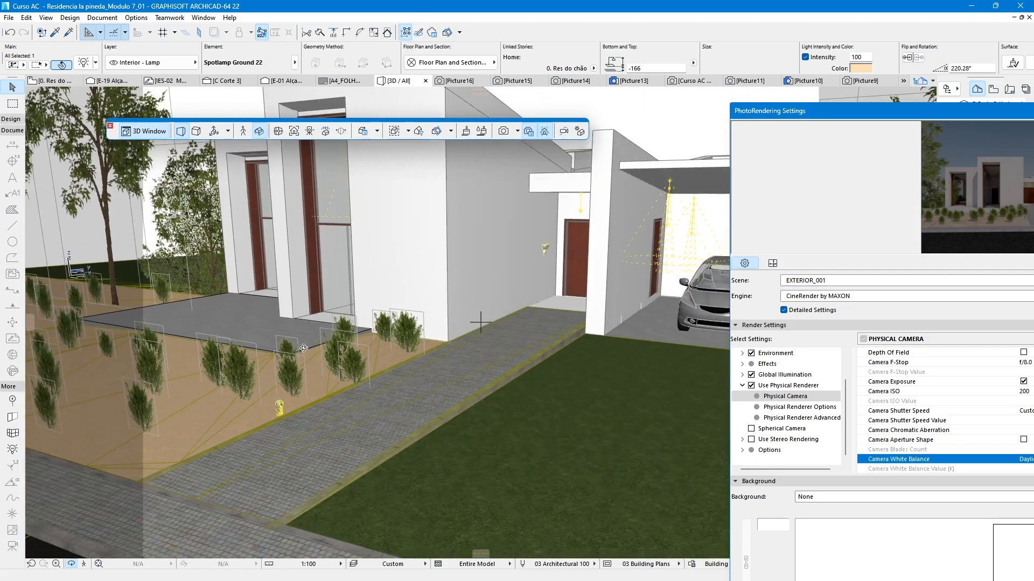
pyautogui.keyDown('shift'); pyautogui.moveTo(331, 407); pyautogui.dragTo(393, 381, button='middle'); pyautogui.keyUp('shift')
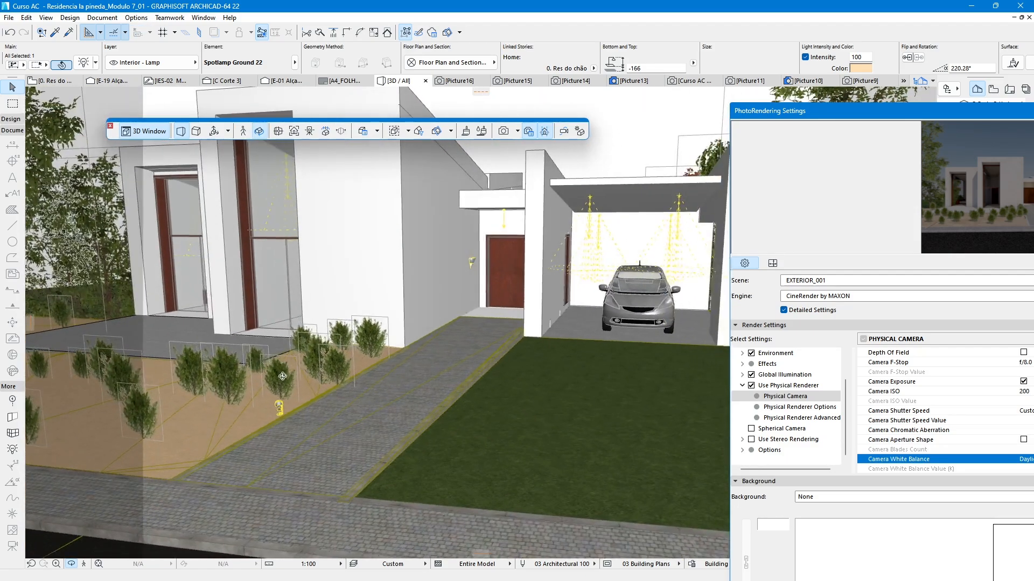
pyautogui.moveTo(282, 374); pyautogui.dragTo(429, 434, button='middle')
pyautogui.keyDown('shift'); pyautogui.moveTo(357, 367); pyautogui.dragTo(410, 373, button='middle'); pyautogui.keyUp('shift')
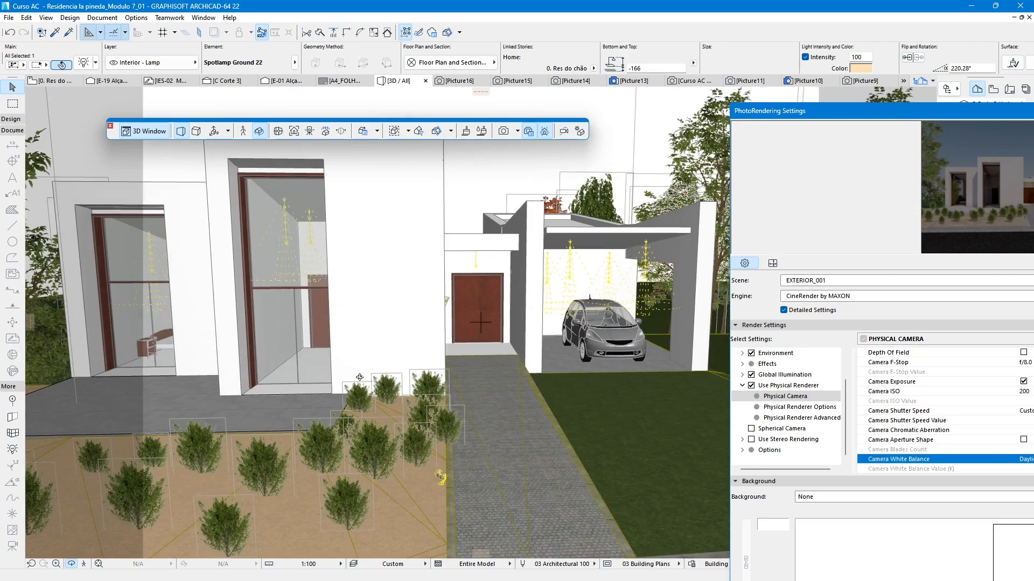
pyautogui.keyDown('shift'); pyautogui.moveTo(472, 478); pyautogui.dragTo(479, 323, button='middle'); pyautogui.keyUp('shift')
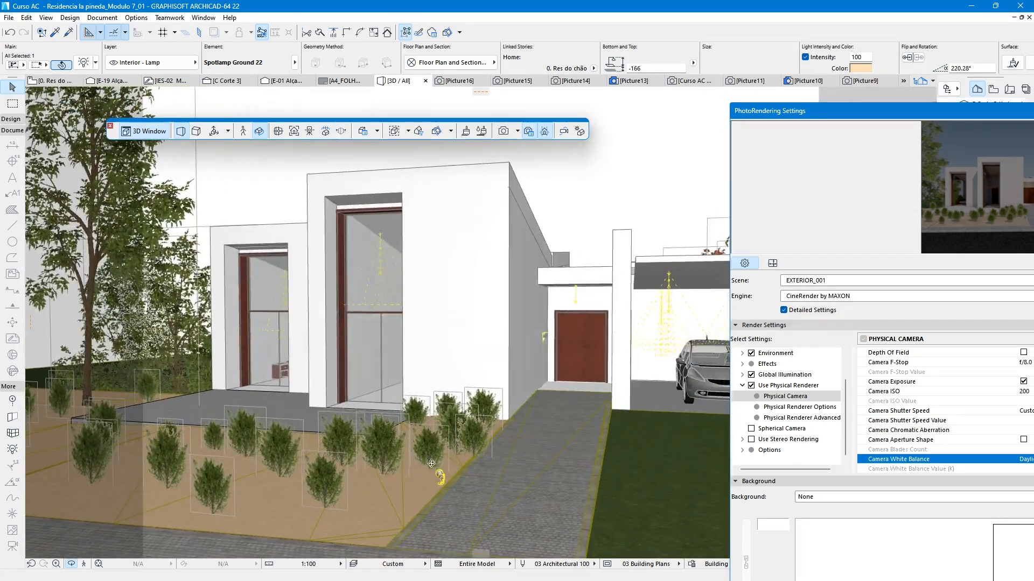
pyautogui.moveTo(366, 367); pyautogui.dragTo(480, 322)
pyautogui.scroll(-3, 445, 369)
# - Restore the Camera 2 view from the static cameras path and turn on two-point perspective
pyautogui.moveTo(778, 114); pyautogui.dragTo(267, 75)
pyautogui.scroll(-7, 966, 437)
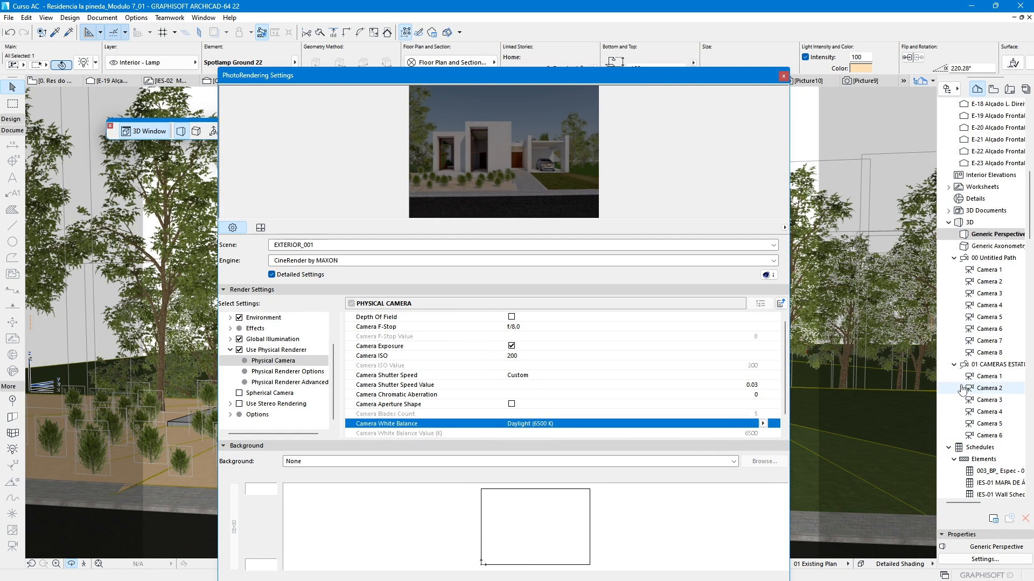
pyautogui.click(983, 389)
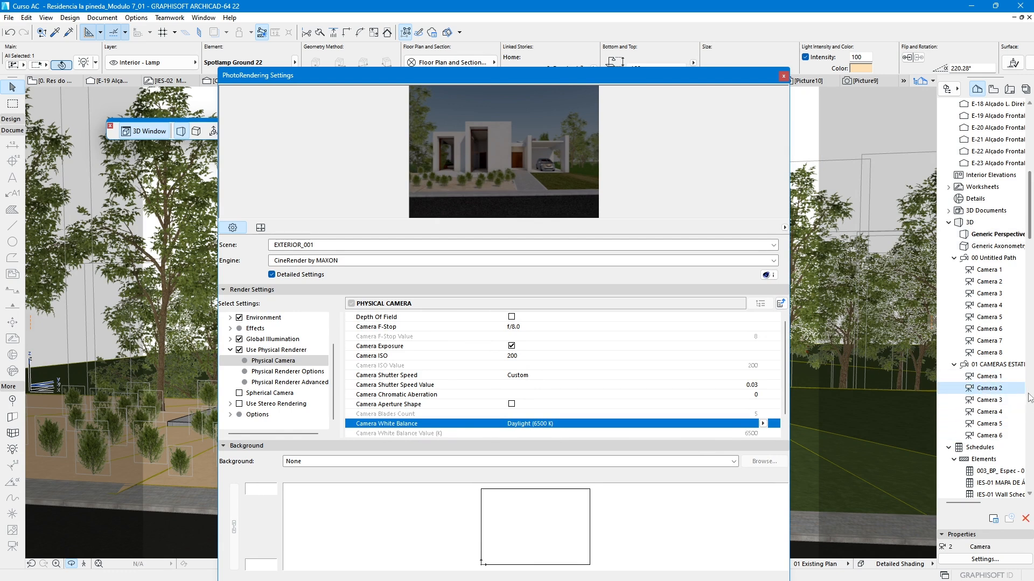
pyautogui.doubleClick(988, 388)
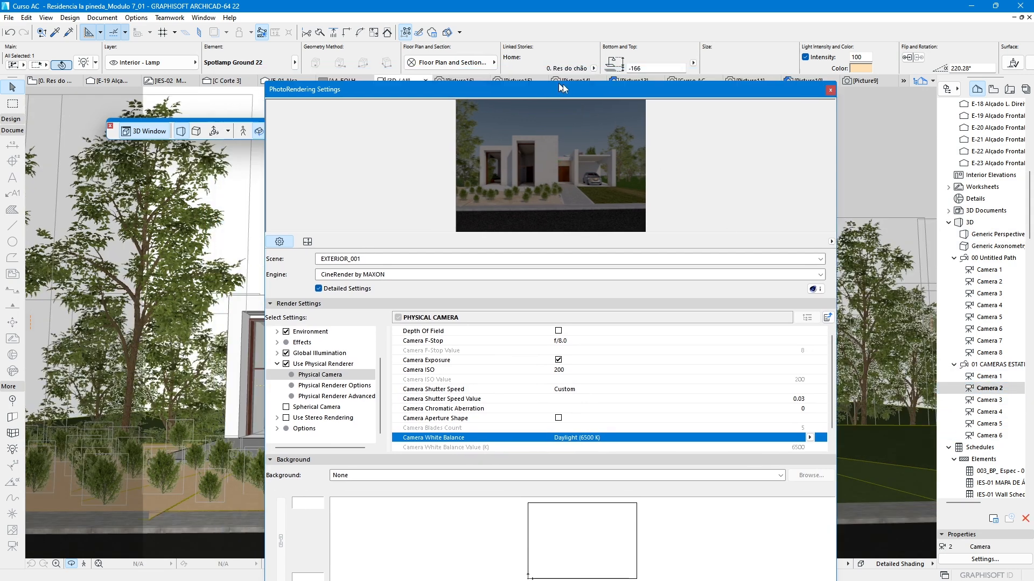
pyautogui.moveTo(511, 75); pyautogui.dragTo(842, 91)
pyautogui.click(342, 131)
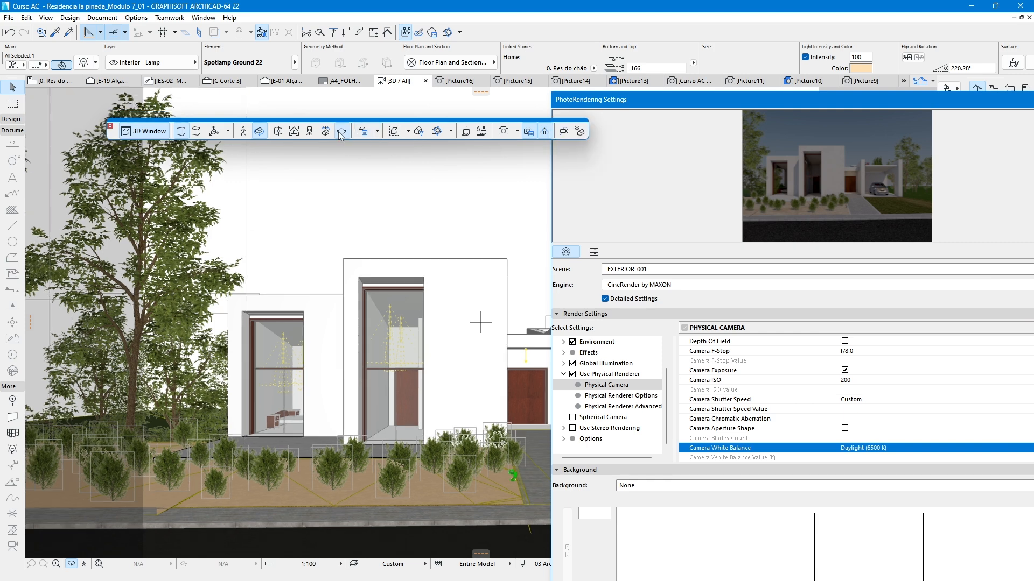
pyautogui.moveTo(624, 103); pyautogui.dragTo(856, 178)
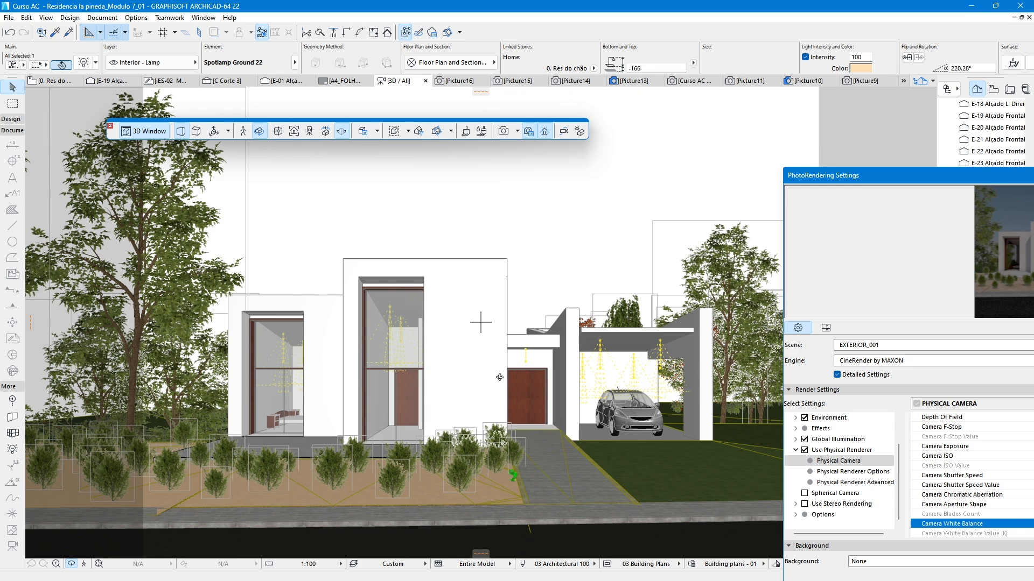
# - Compare the daytime Curso AC render with the night render in Picture16
pyautogui.moveTo(846, 175); pyautogui.dragTo(479, 105)
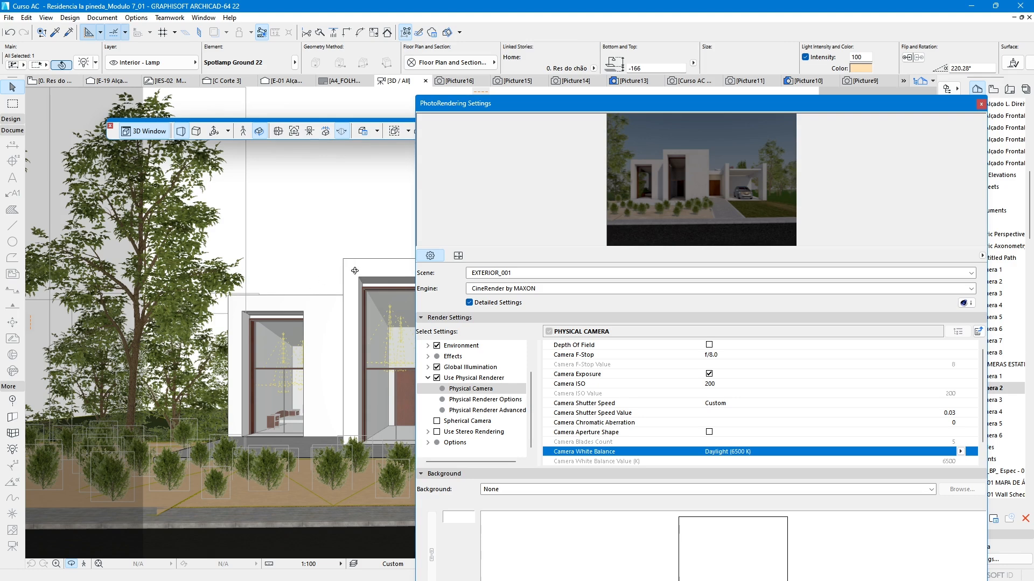
pyautogui.moveTo(642, 103); pyautogui.dragTo(628, 57)
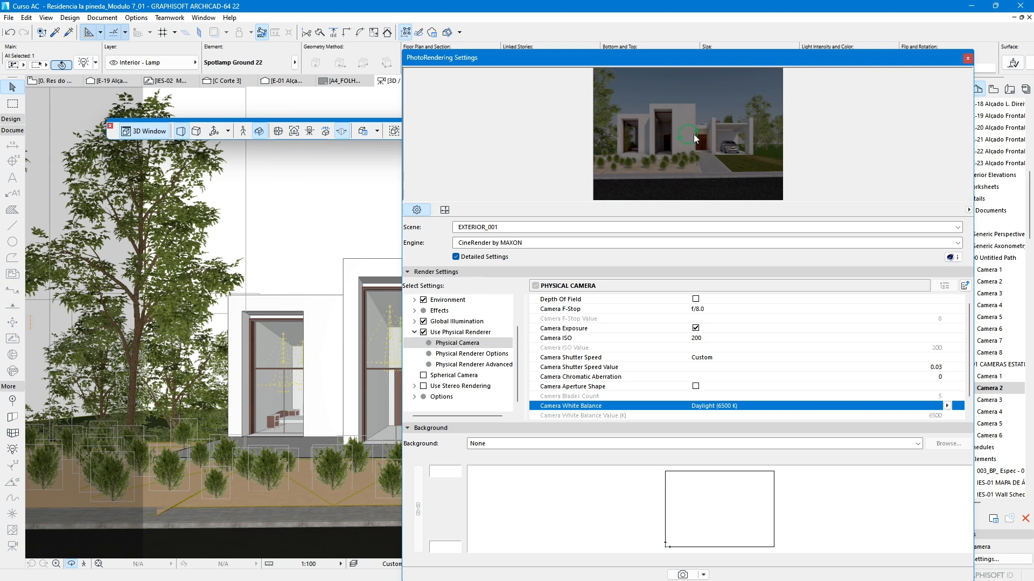
pyautogui.moveTo(677, 60); pyautogui.dragTo(647, 141)
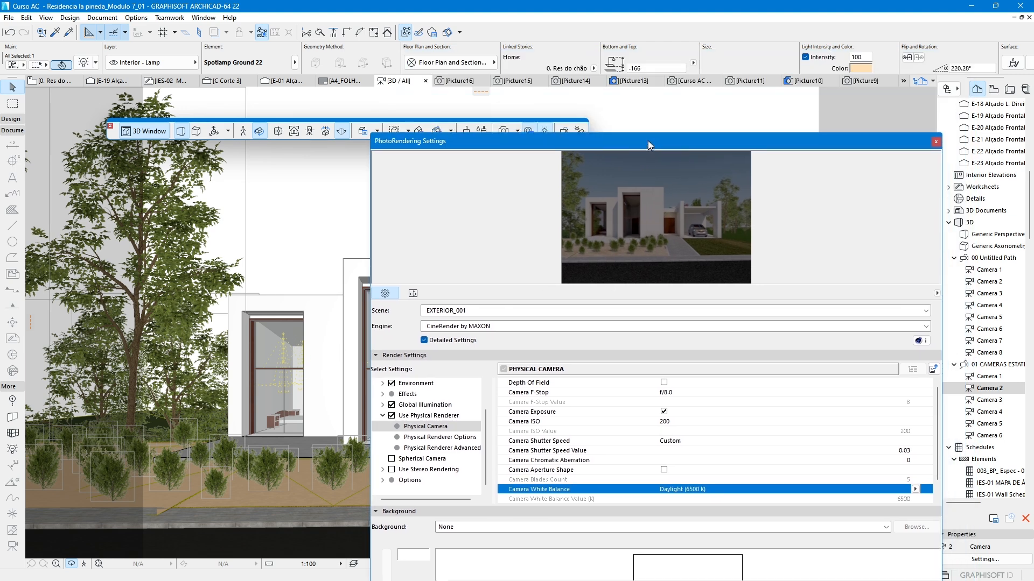
pyautogui.click(694, 81)
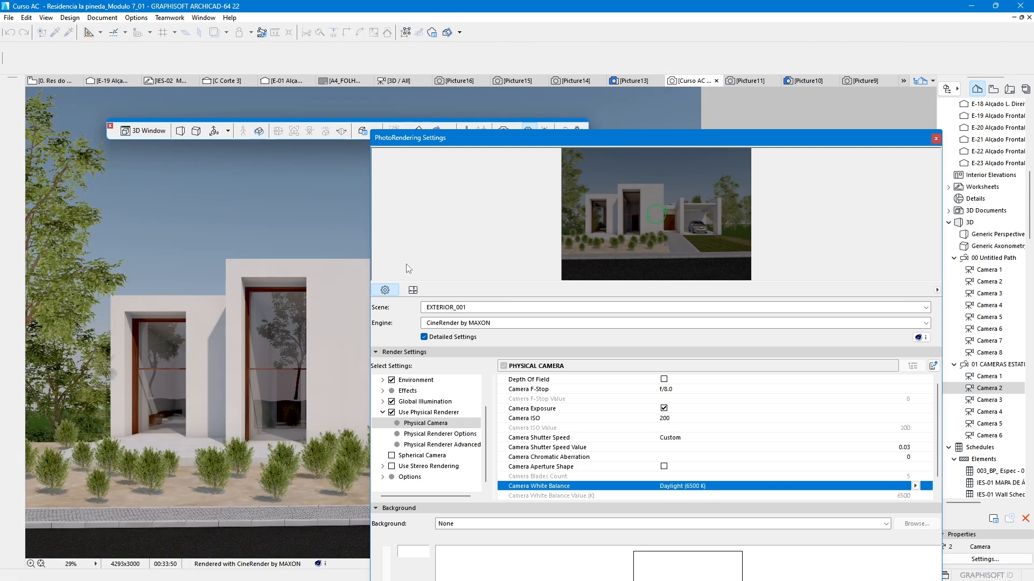
pyautogui.moveTo(476, 140); pyautogui.dragTo(614, 93)
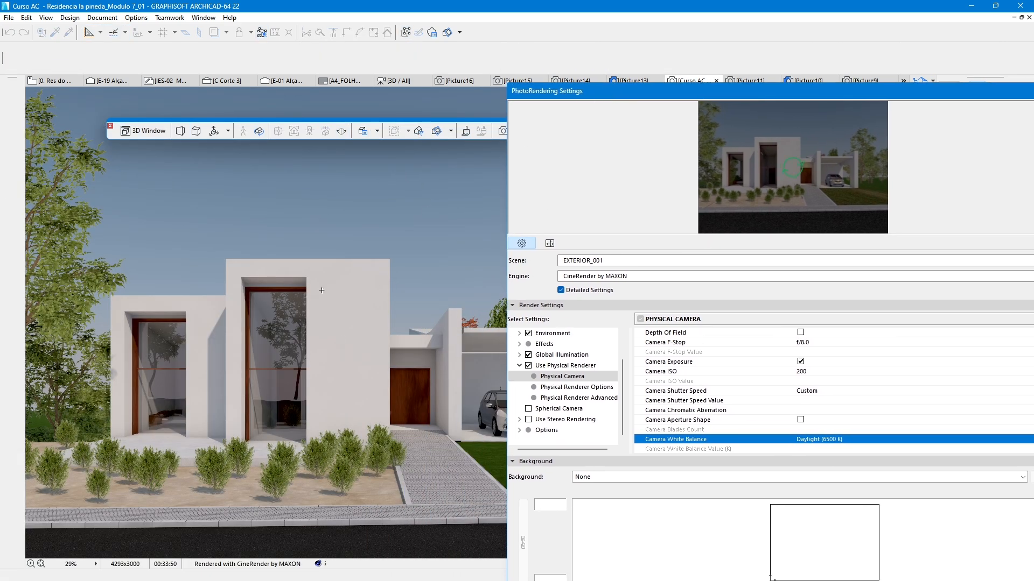
pyautogui.click(455, 80)
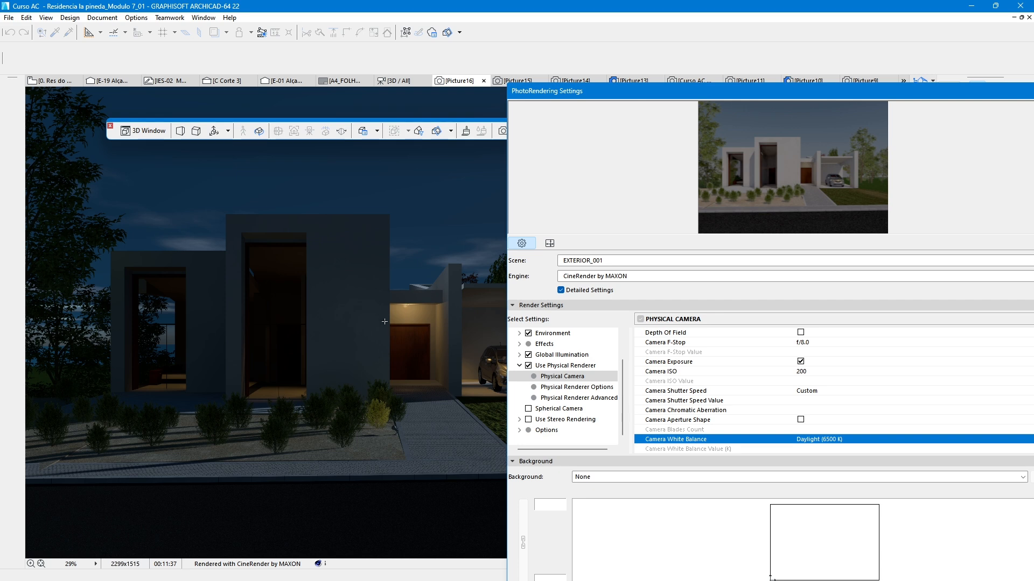
# - Enable Lamps in the render's Light Adjustments and set their intensity to 100
pyautogui.moveTo(622, 97); pyautogui.dragTo(456, 99)
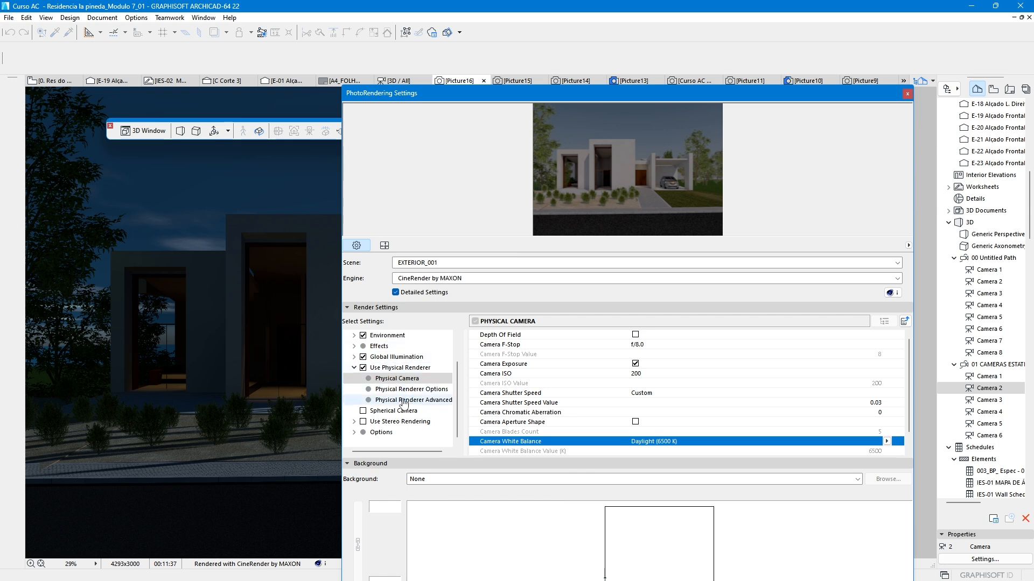
pyautogui.scroll(1, 404, 377)
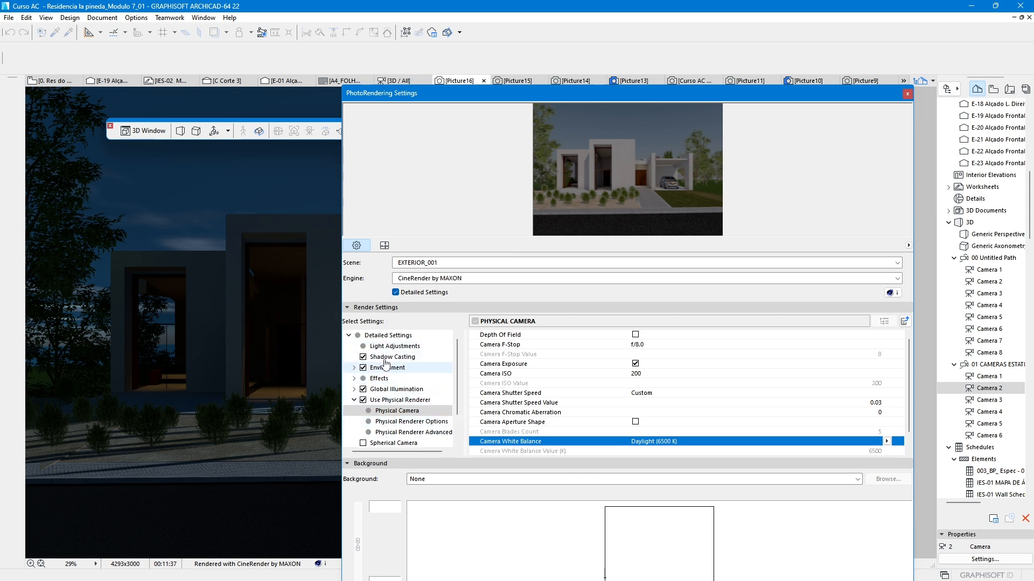
pyautogui.click(398, 348)
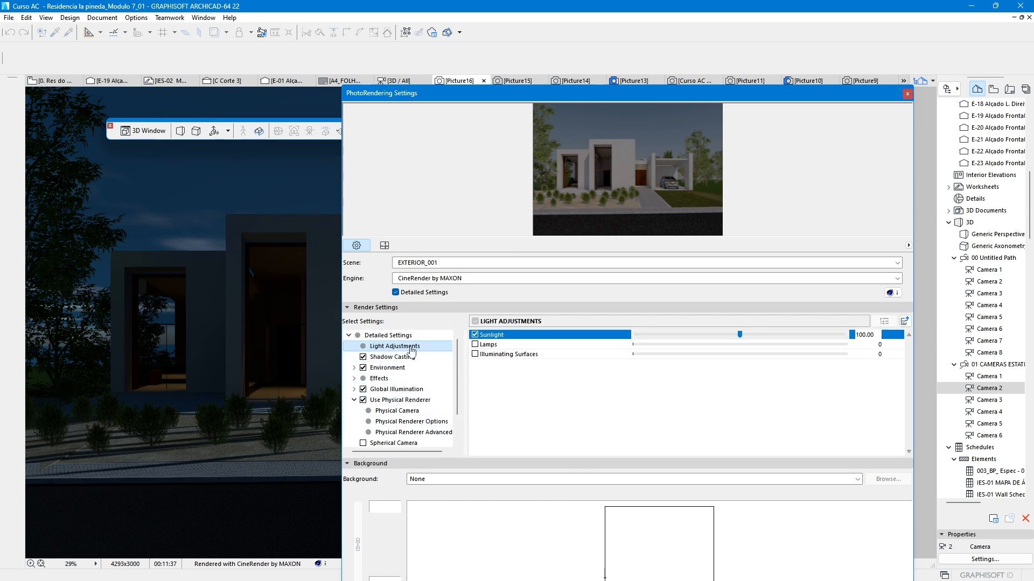
pyautogui.click(475, 345)
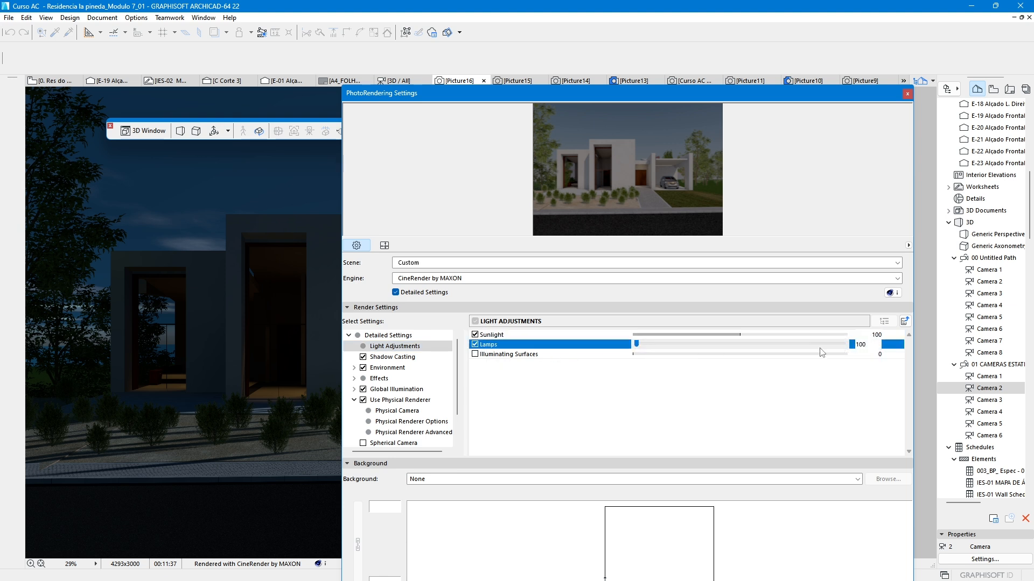
pyautogui.click(826, 393)
pyautogui.click(860, 356)
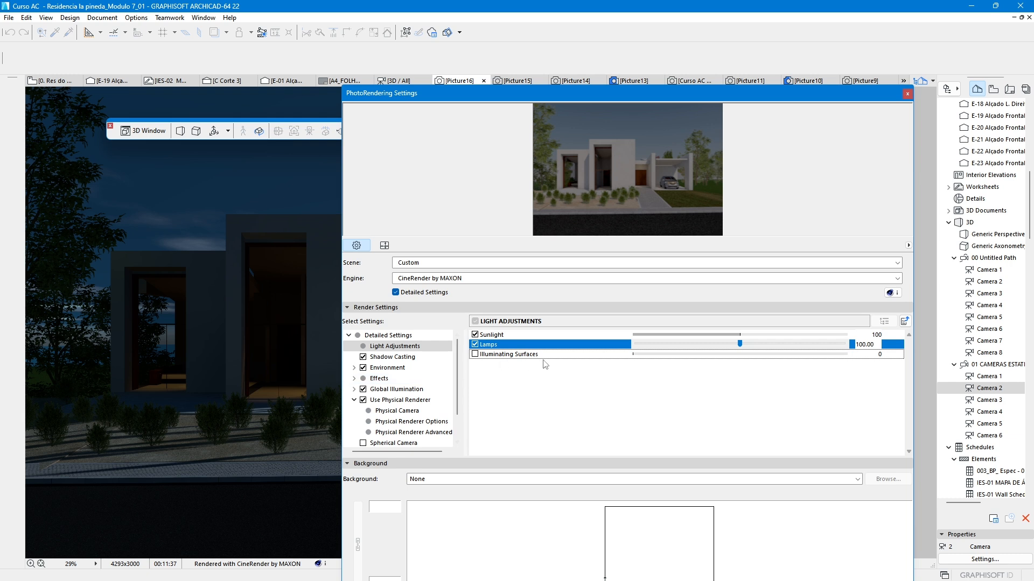
# - Turn off Use ARCHICAD's Sun position in the Environment's Physical Sky Time and Location settings
pyautogui.click(381, 379)
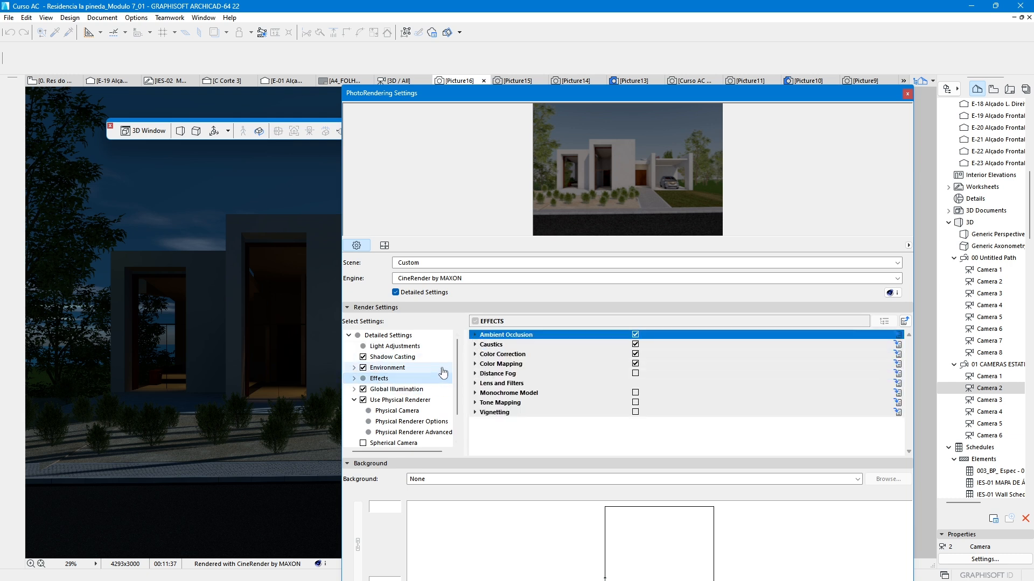
pyautogui.click(380, 368)
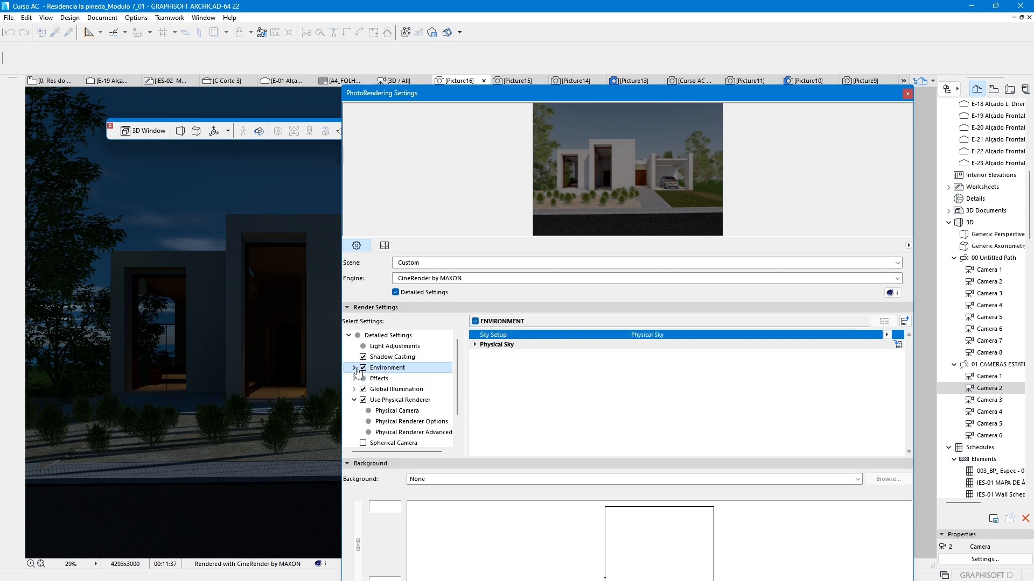
pyautogui.click(354, 368)
pyautogui.click(389, 380)
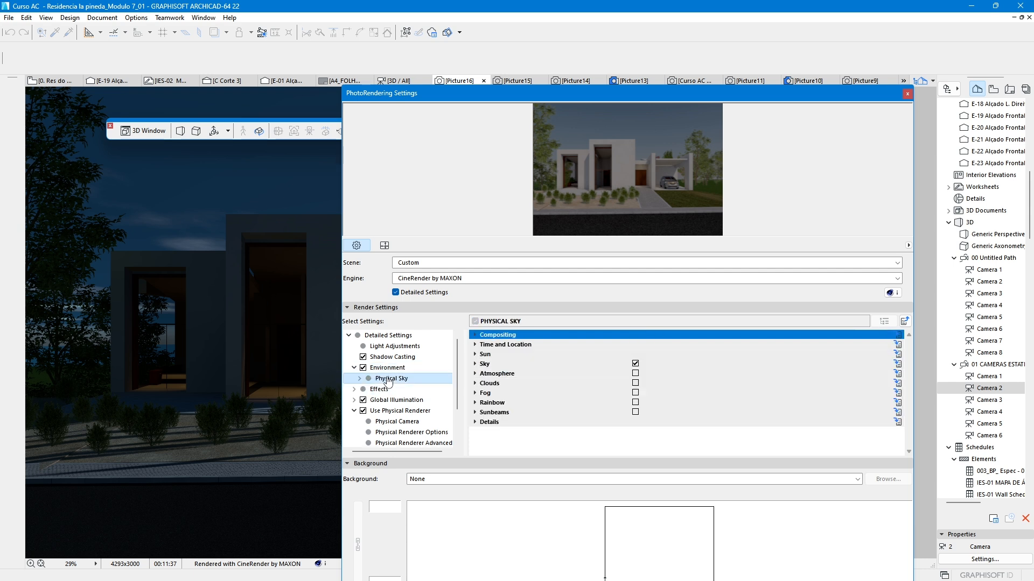
pyautogui.click(360, 378)
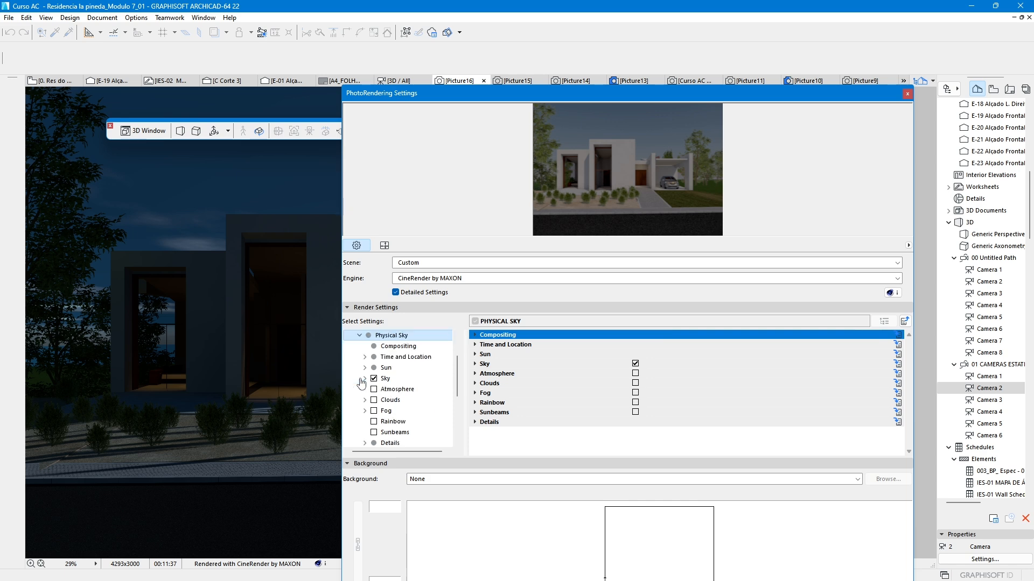
pyautogui.click(410, 347)
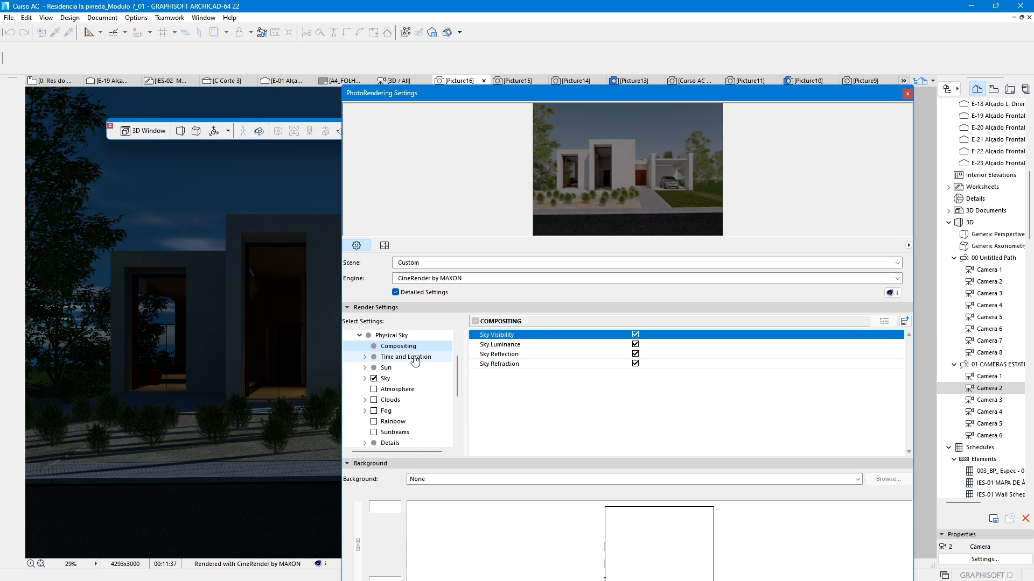
pyautogui.click(414, 361)
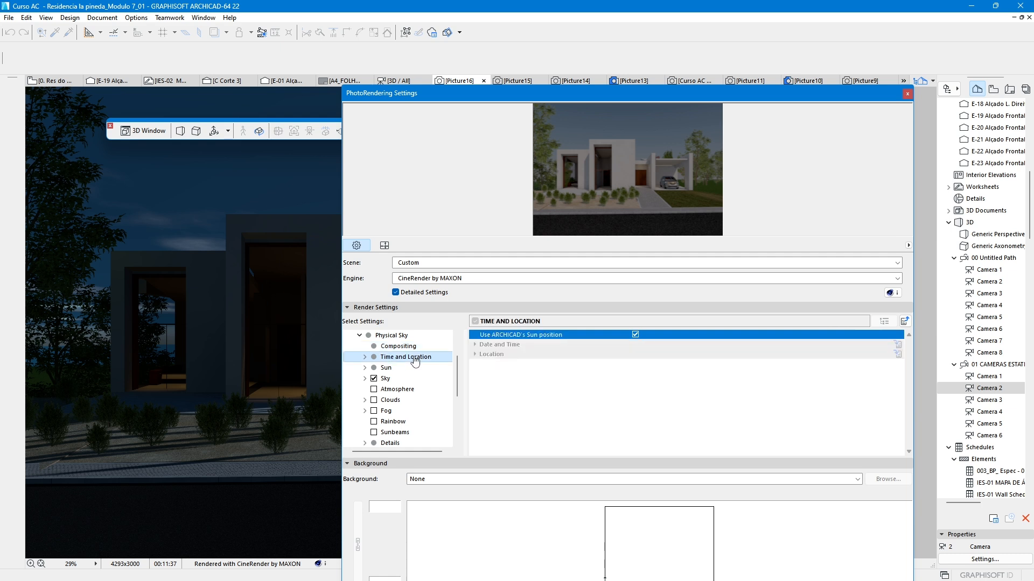
pyautogui.click(365, 358)
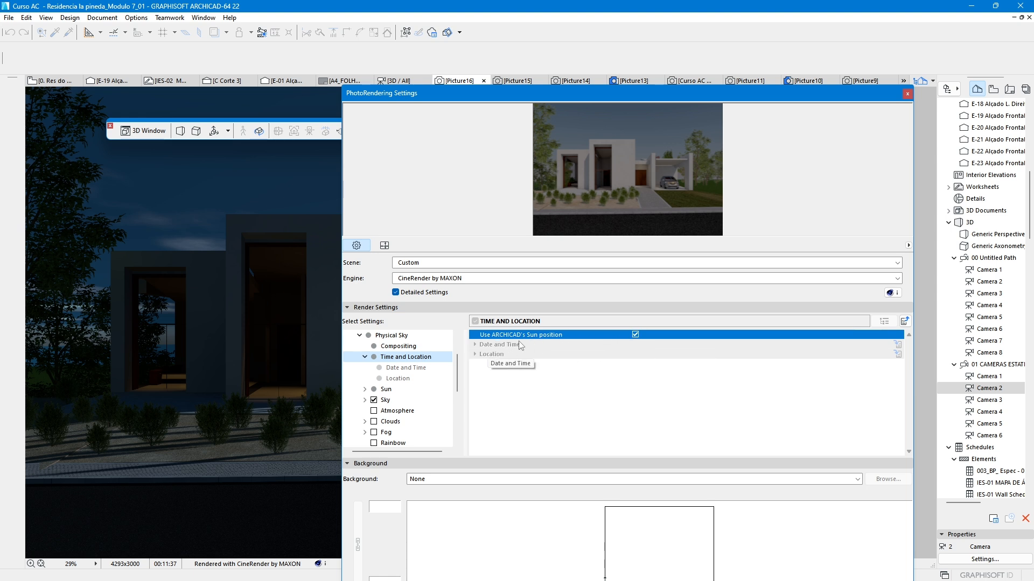
pyautogui.click(635, 334)
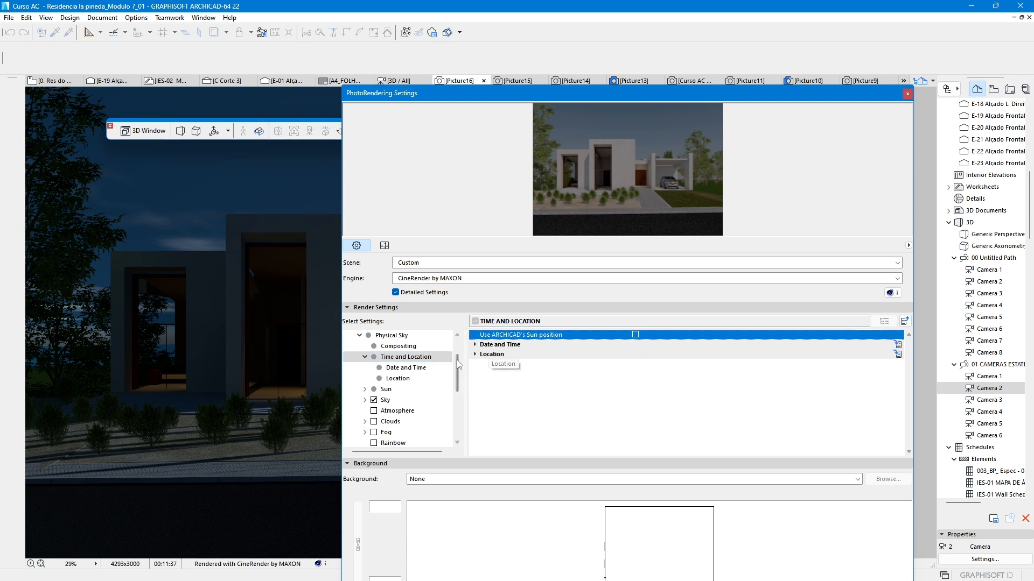
# - Examine the Physical Sky's Date and Time and Location values, including the year, day and hour
pyautogui.click(413, 371)
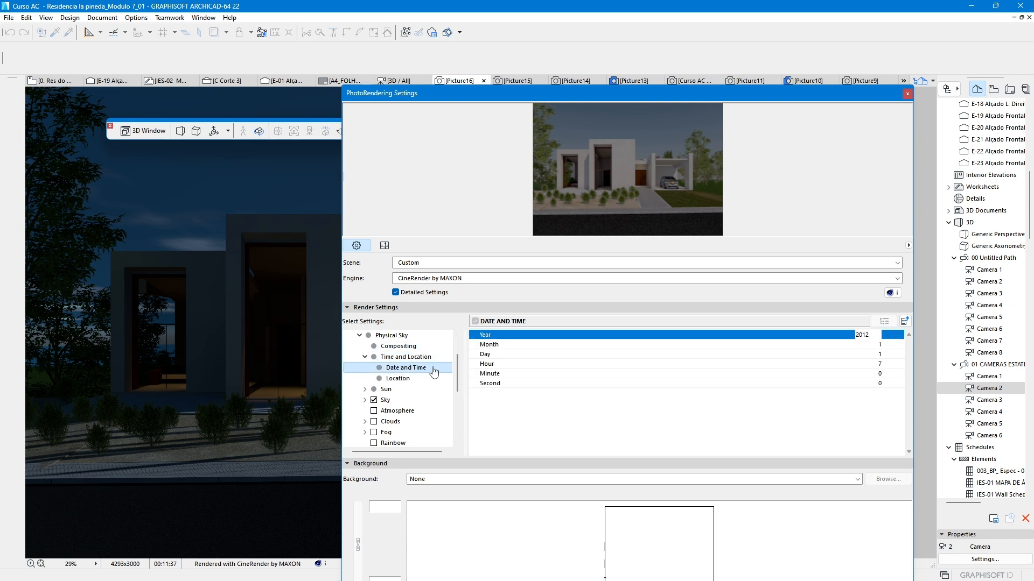
pyautogui.click(400, 380)
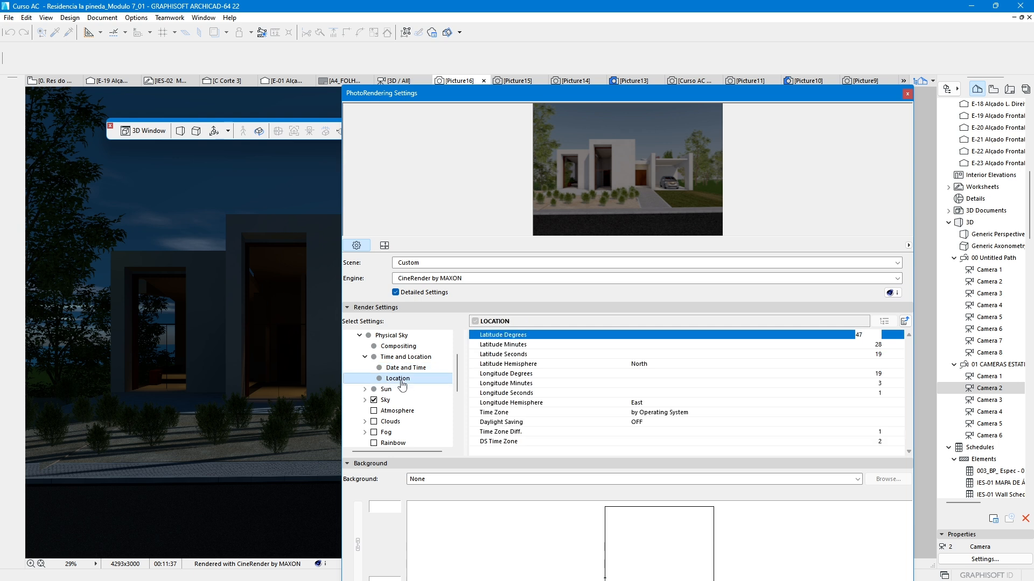
pyautogui.click(412, 369)
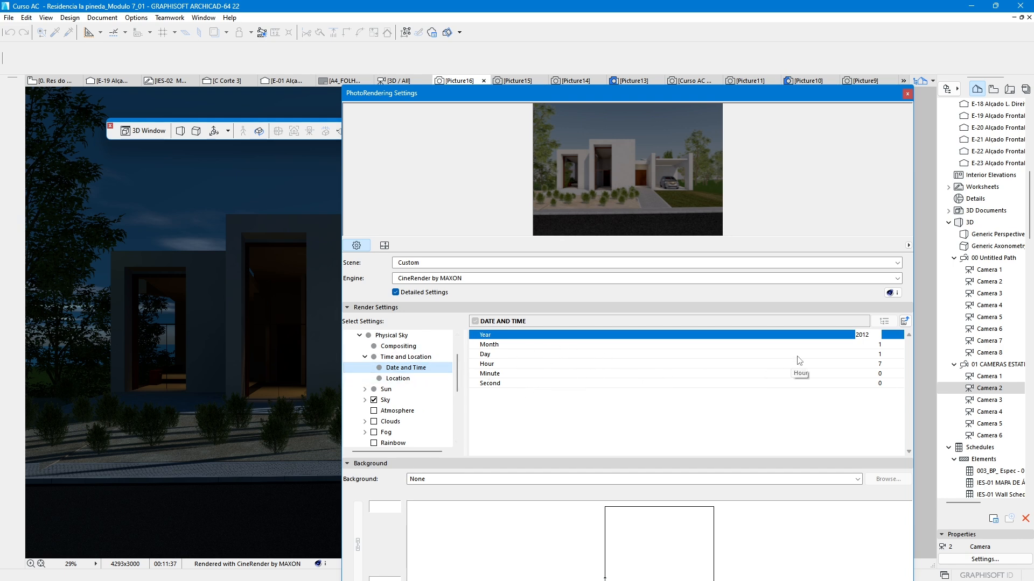
pyautogui.click(872, 337)
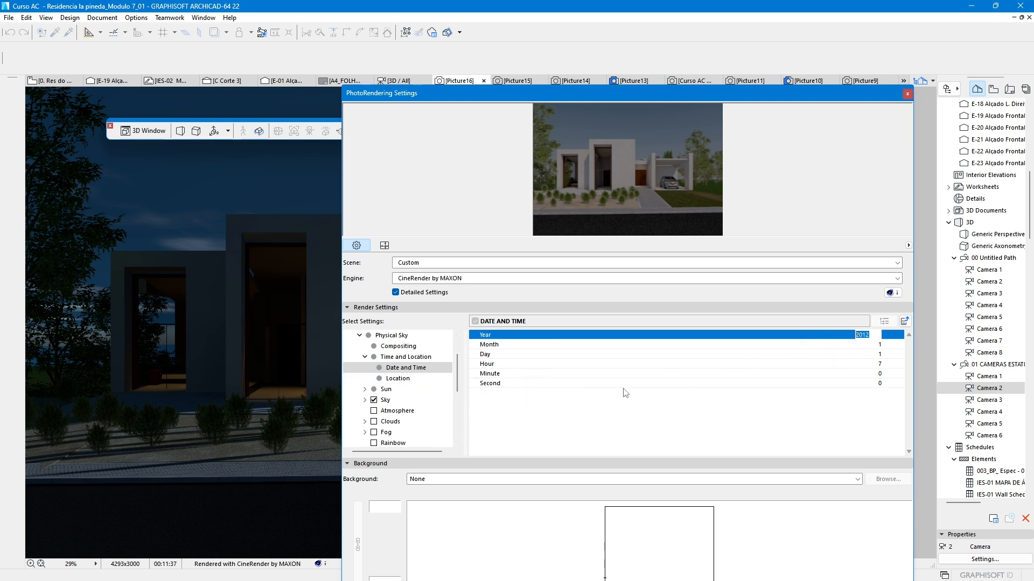
pyautogui.click(503, 354)
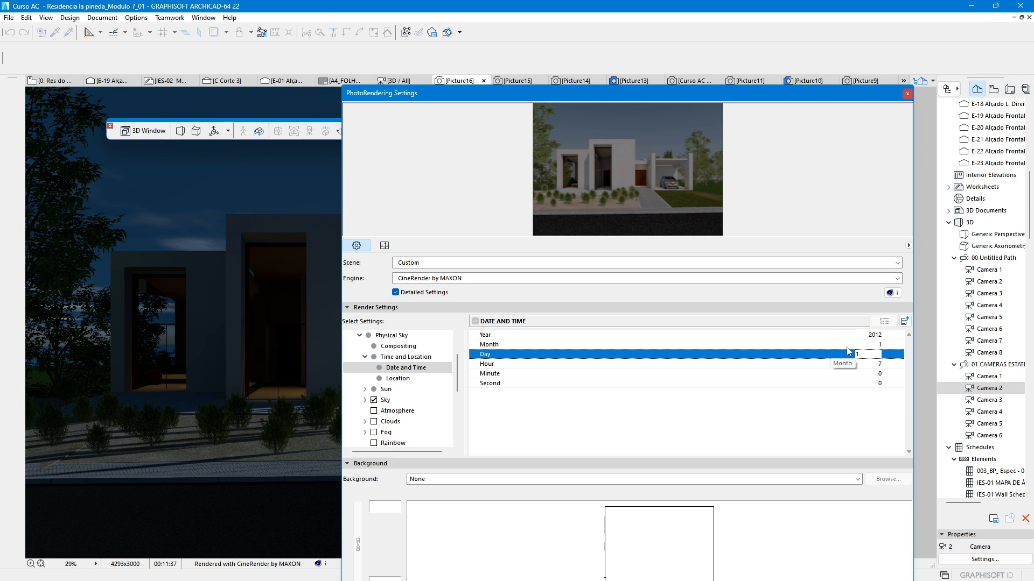
pyautogui.click(501, 366)
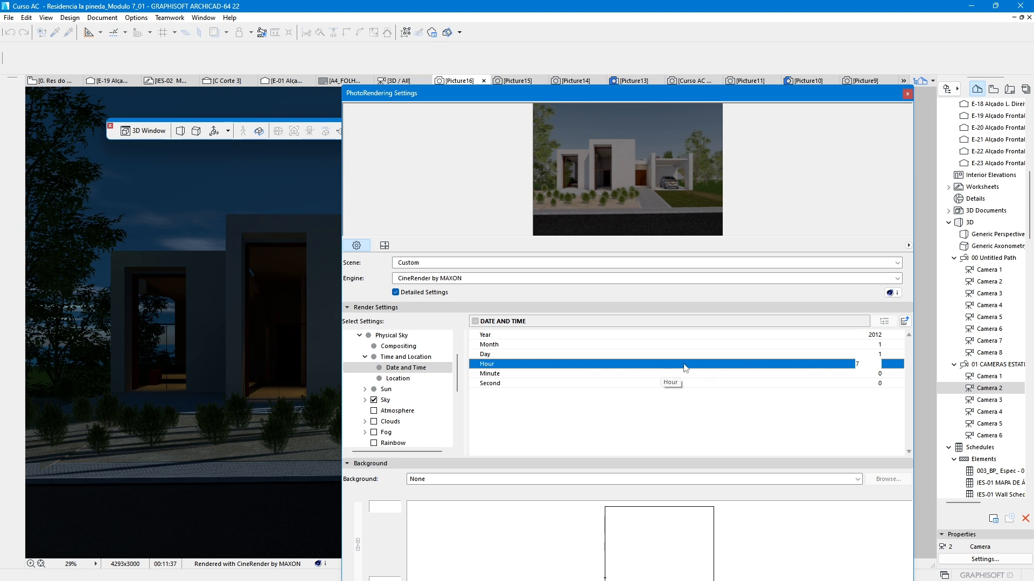
pyautogui.doubleClick(863, 364)
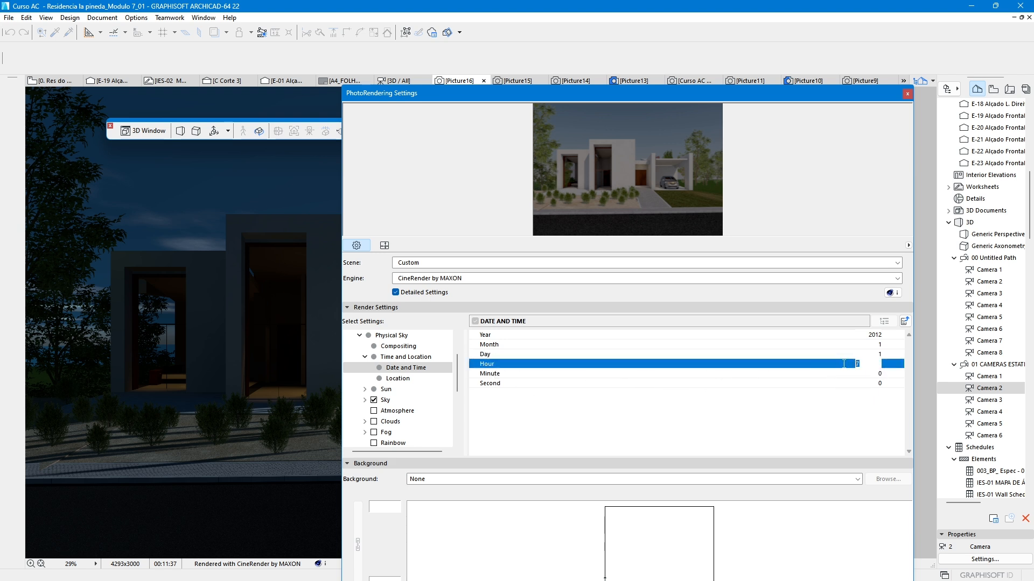
# - Refresh the render preview with the Physical Sky's own date and time and render the Camera 2 view
pyautogui.click(629, 172)
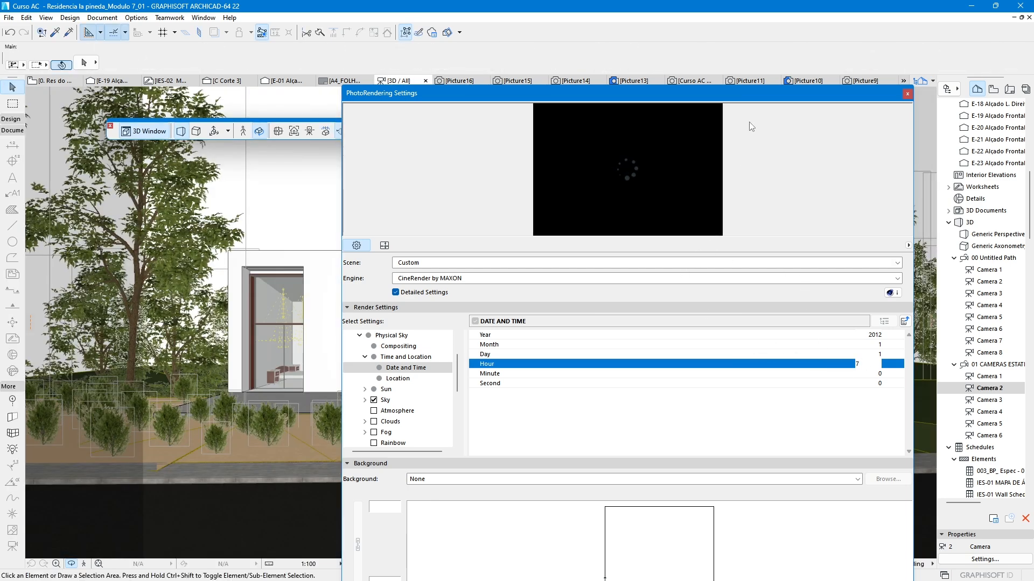
pyautogui.moveTo(770, 99); pyautogui.dragTo(764, 64)
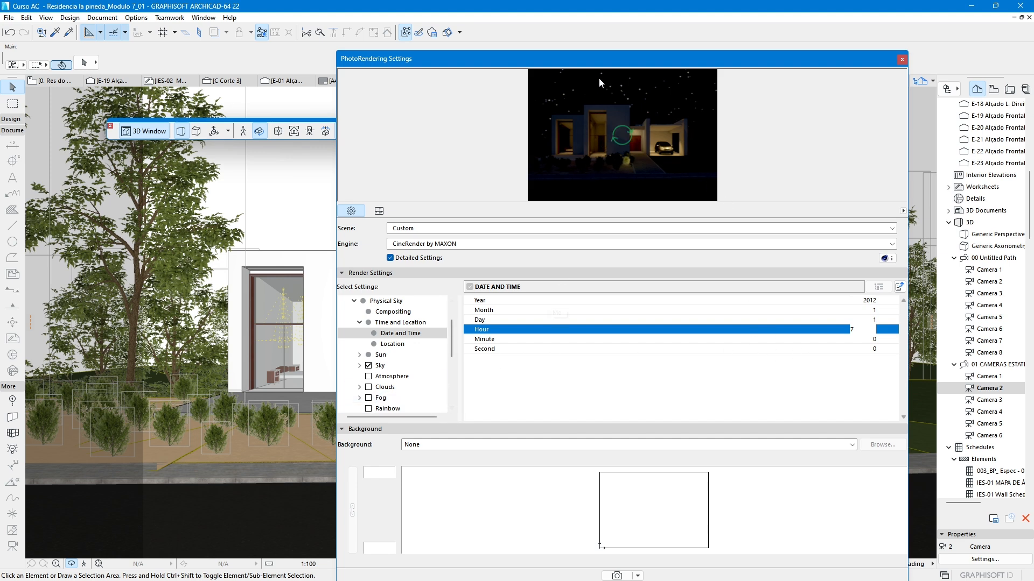
pyautogui.moveTo(605, 67); pyautogui.dragTo(718, 56)
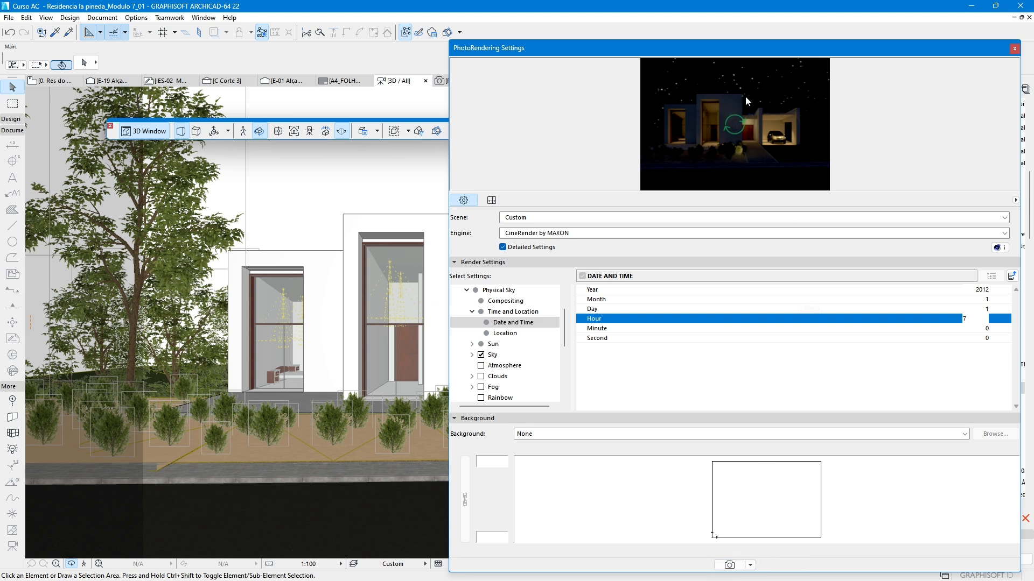
pyautogui.click(730, 566)
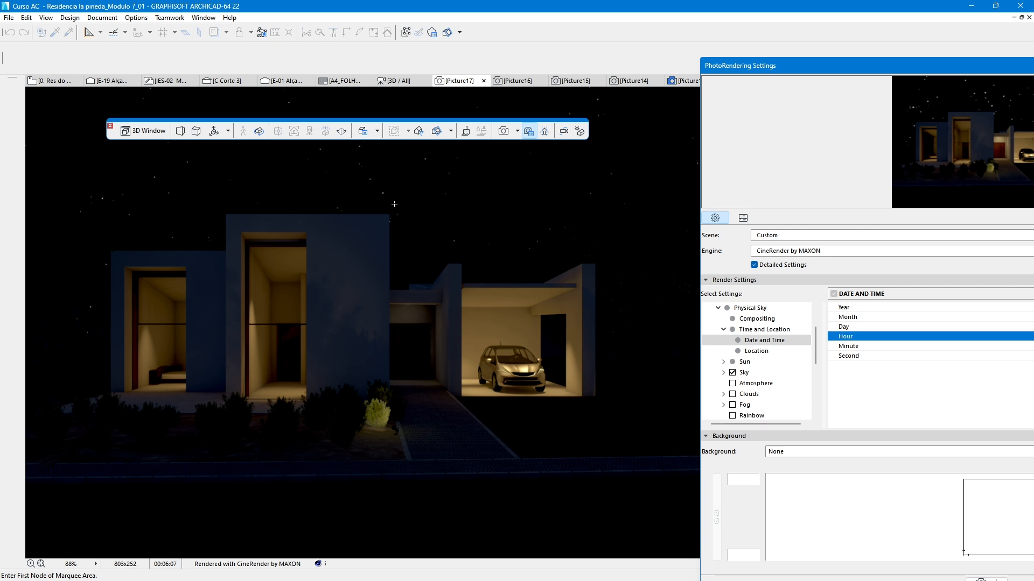
# - Clear the view of the finished render and review the Physical Sky's Sun, Sky and sky Physical Properties settings
pyautogui.moveTo(122, 138); pyautogui.dragTo(161, 67)
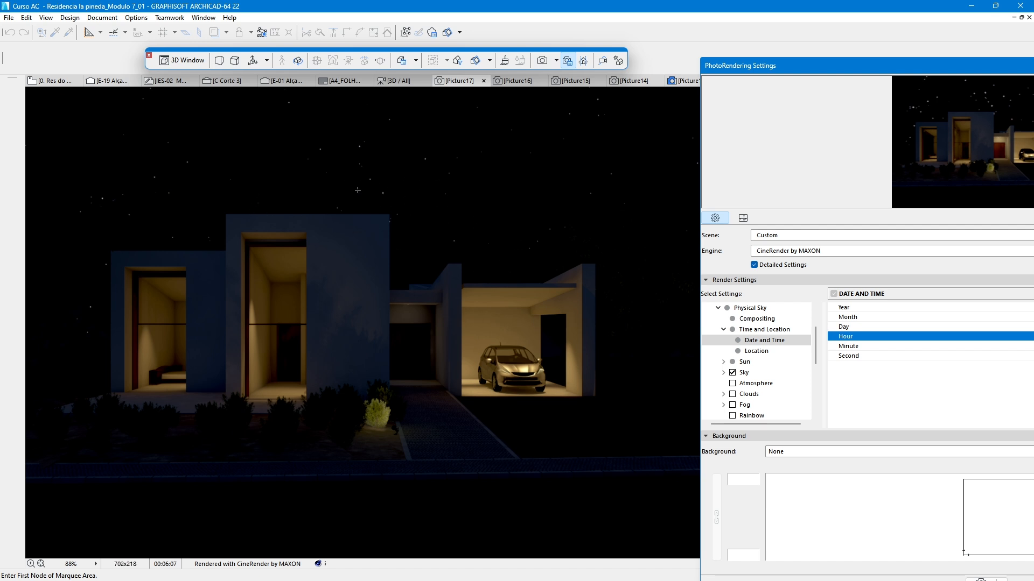
pyautogui.moveTo(827, 72); pyautogui.dragTo(465, 58)
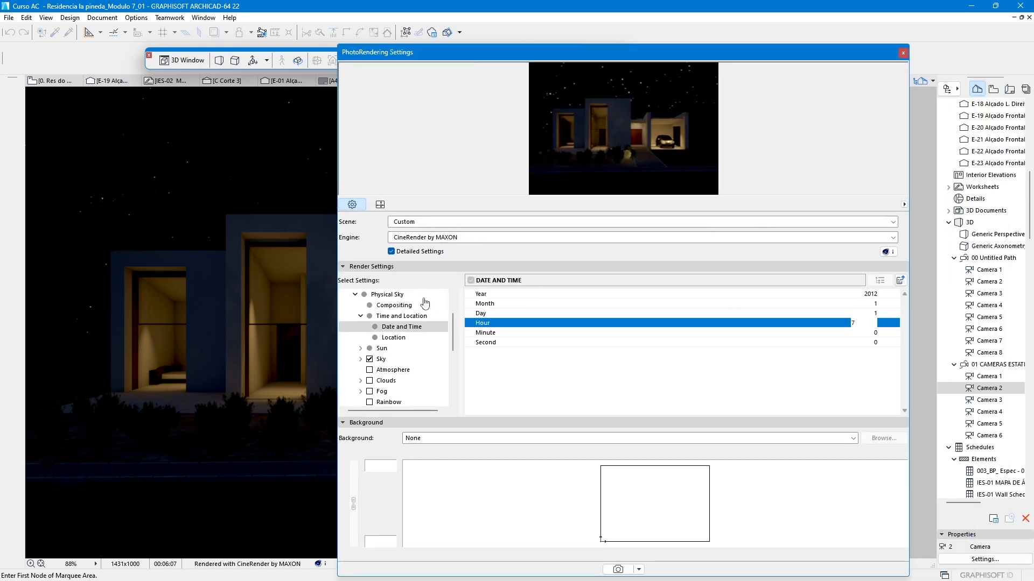
pyautogui.click(400, 350)
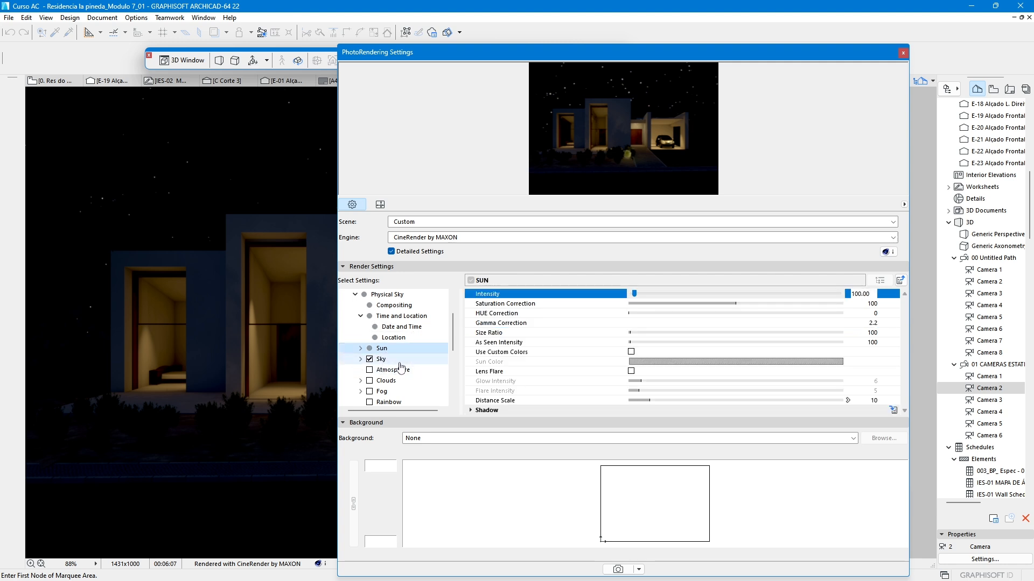
pyautogui.click(398, 360)
pyautogui.click(360, 359)
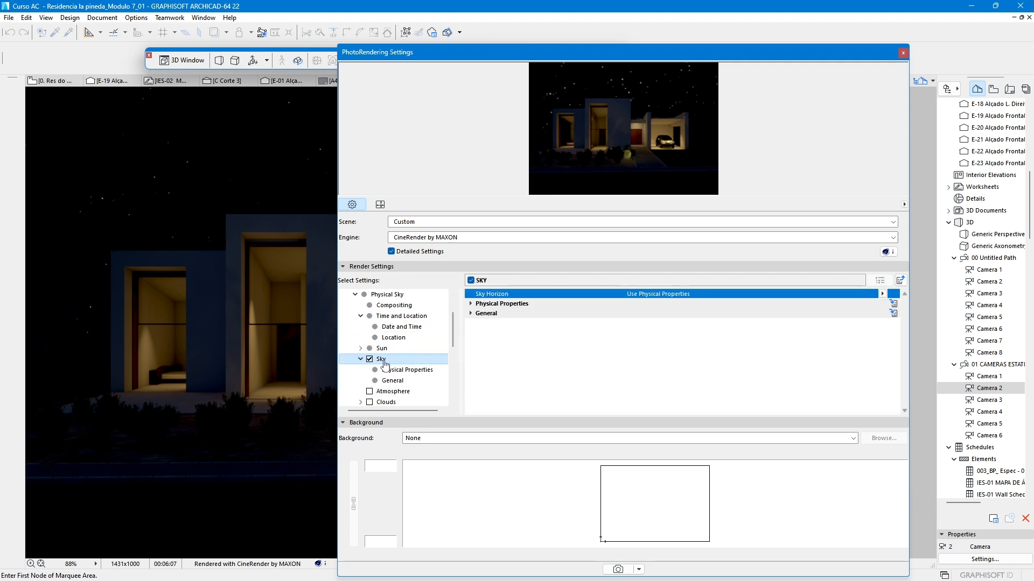
pyautogui.click(405, 380)
pyautogui.click(423, 370)
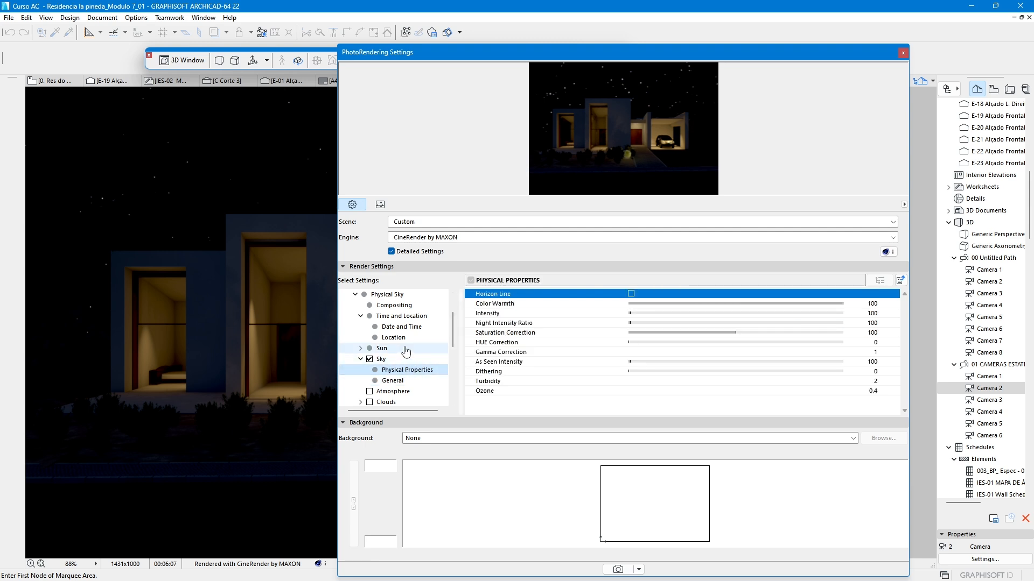
# - Turn off Show Moon, Show Stars, Show Planets and Sky Dome Light in the Physical Sky Details and refresh the preview
pyautogui.scroll(-3, 406, 351)
pyautogui.click(395, 381)
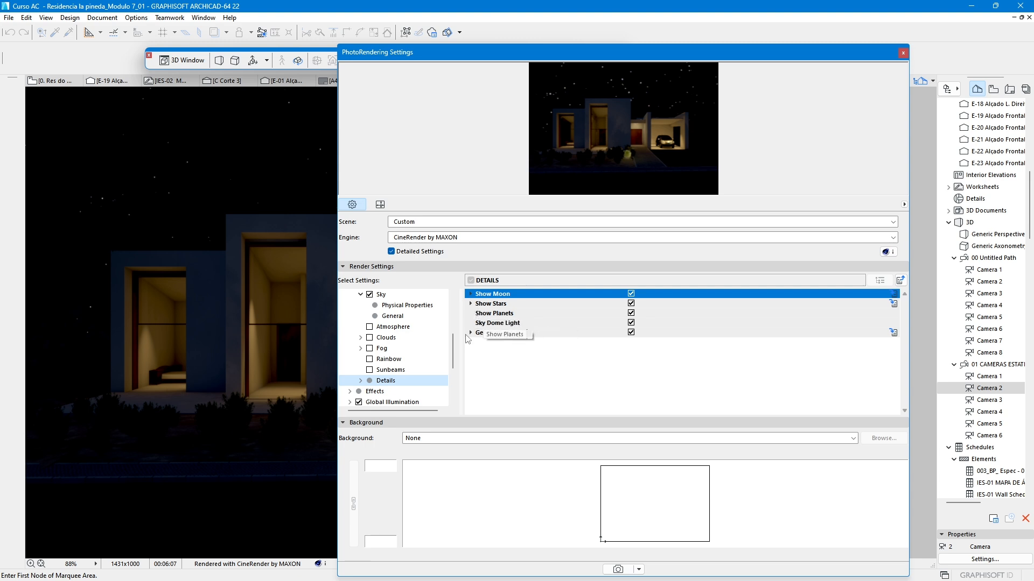
pyautogui.click(631, 293)
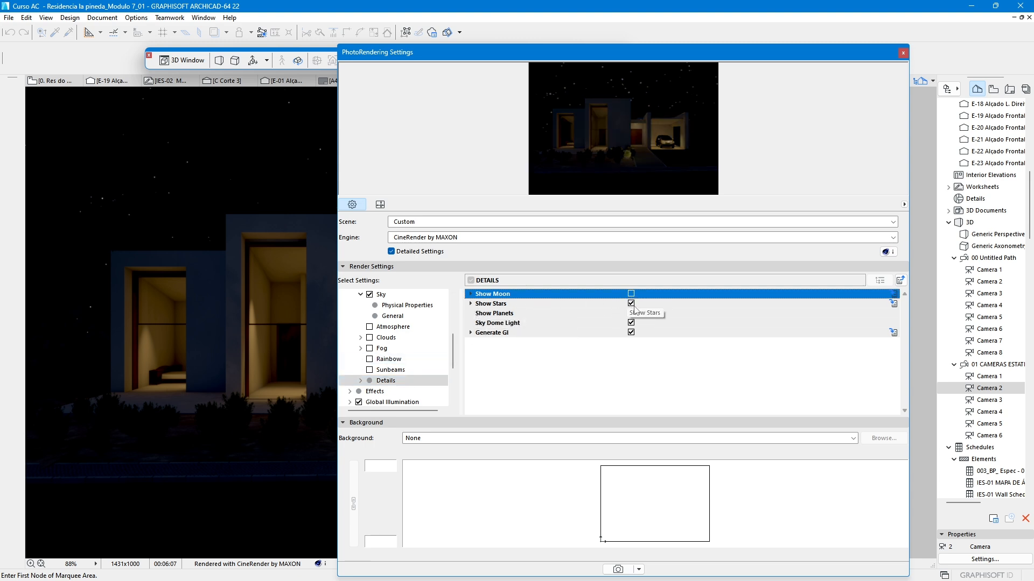
pyautogui.click(631, 304)
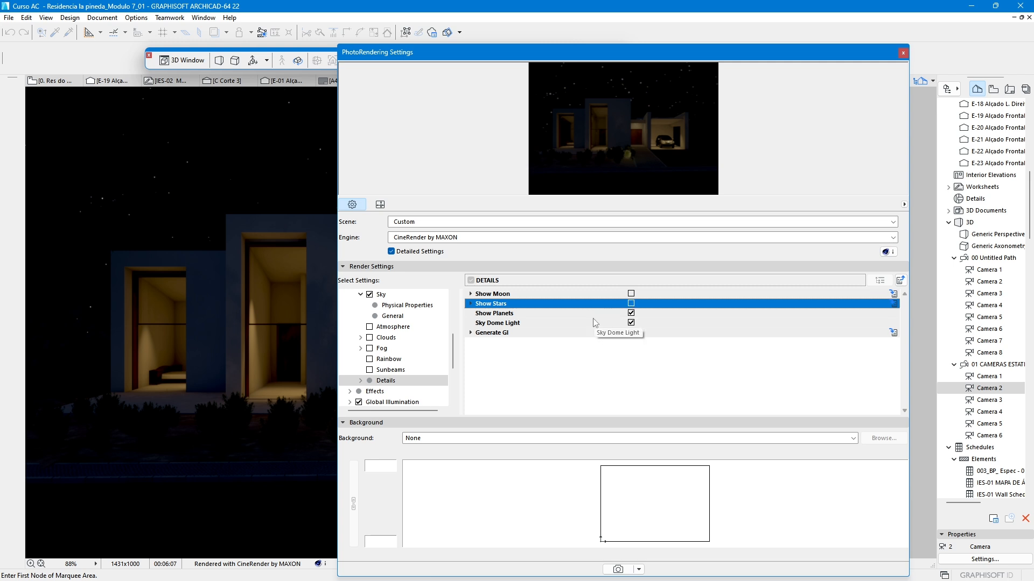
pyautogui.click(630, 313)
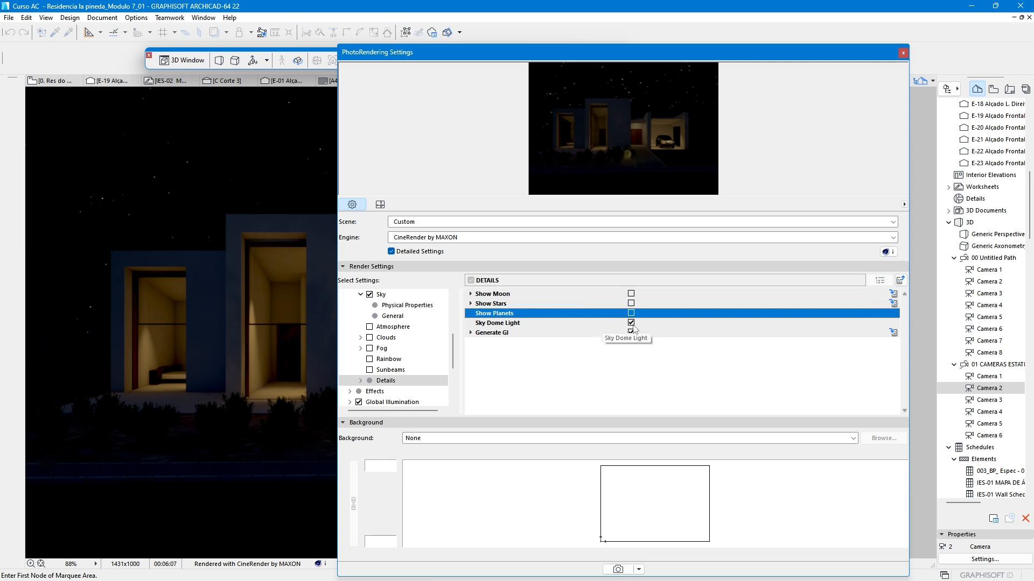
pyautogui.click(633, 326)
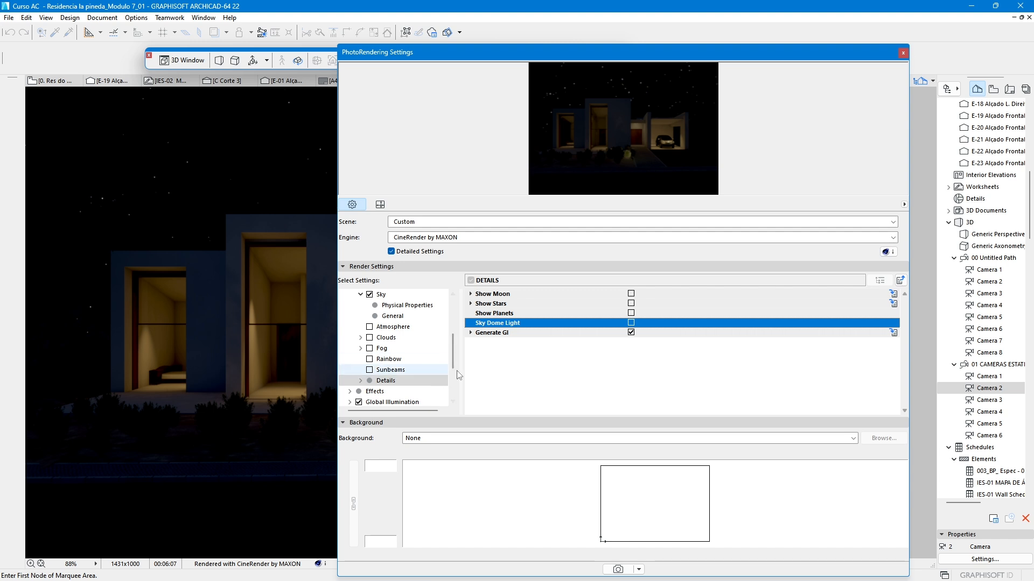
pyautogui.scroll(2, 396, 381)
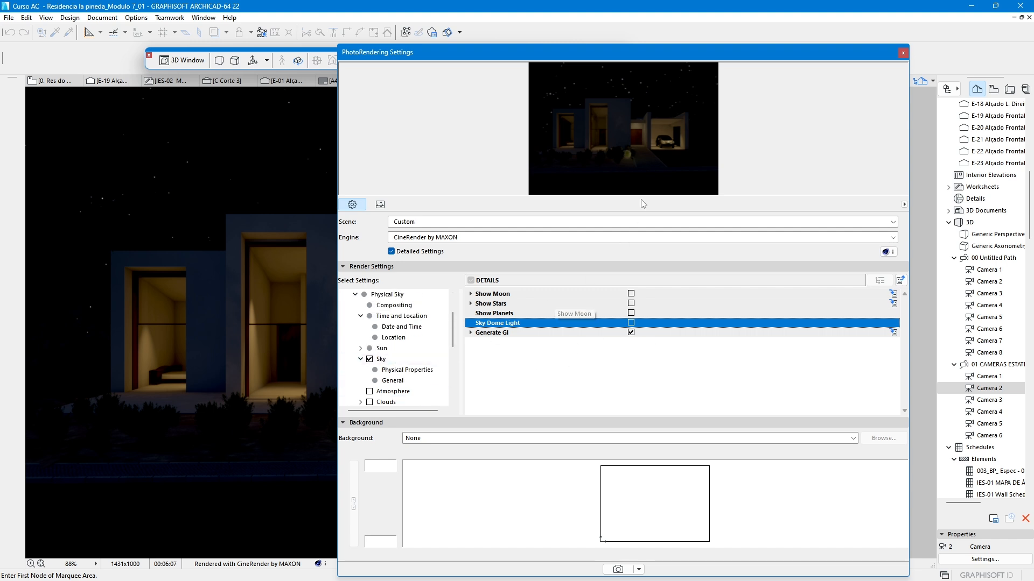
pyautogui.click(625, 139)
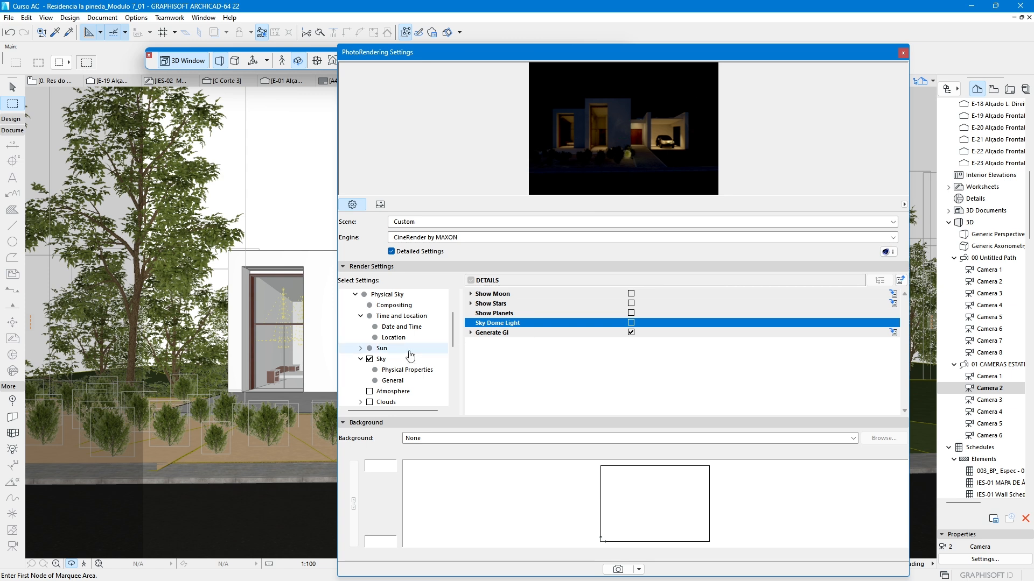
# - Set the Physical Sky's Date and Time minute to 30 and refresh the preview
pyautogui.click(401, 327)
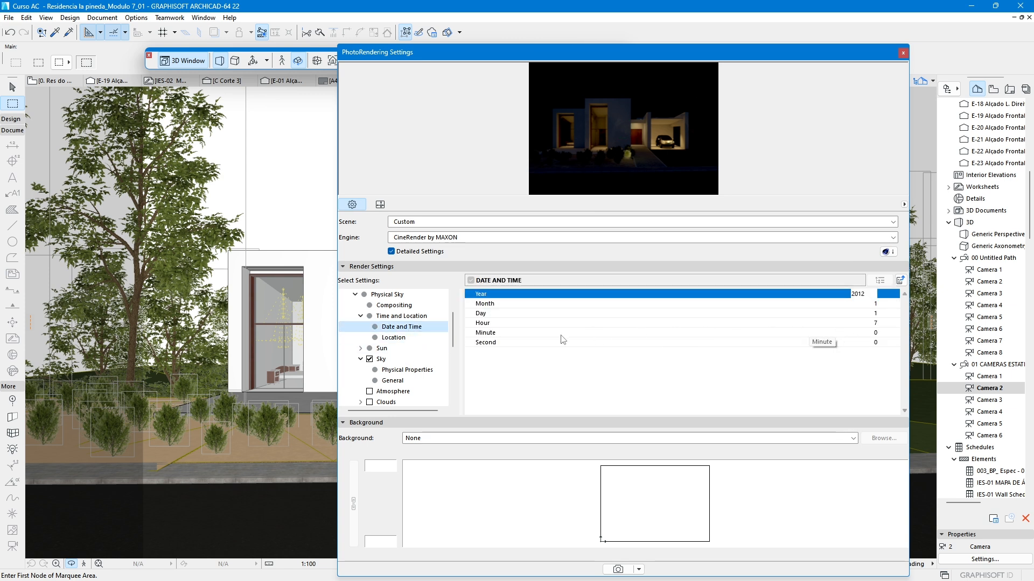
pyautogui.click(879, 333)
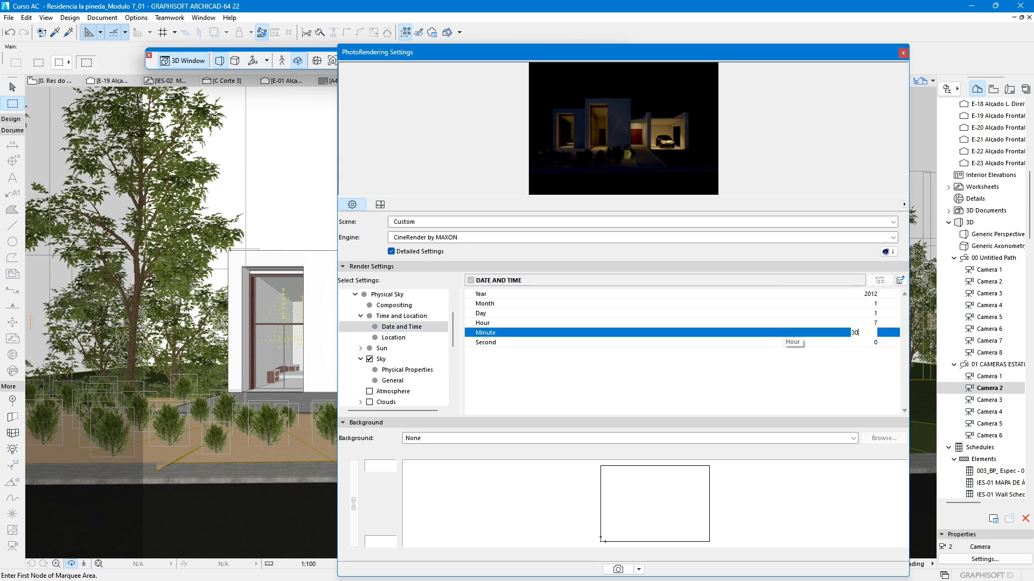
pyautogui.click(629, 133)
# - Set the Latitude Hemisphere to South in the Physical Sky's Location settings
pyautogui.click(407, 338)
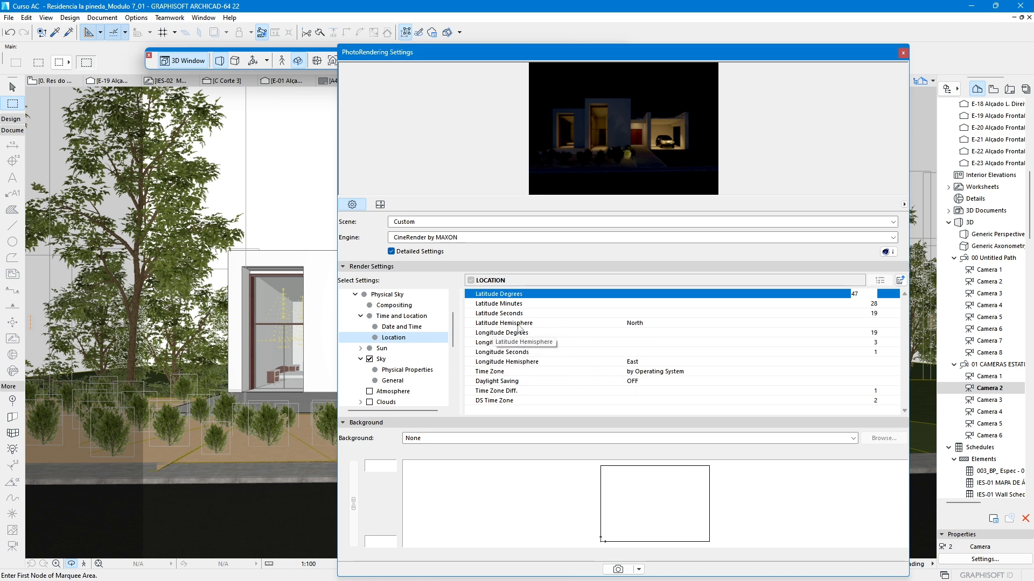
pyautogui.click(643, 324)
pyautogui.click(913, 340)
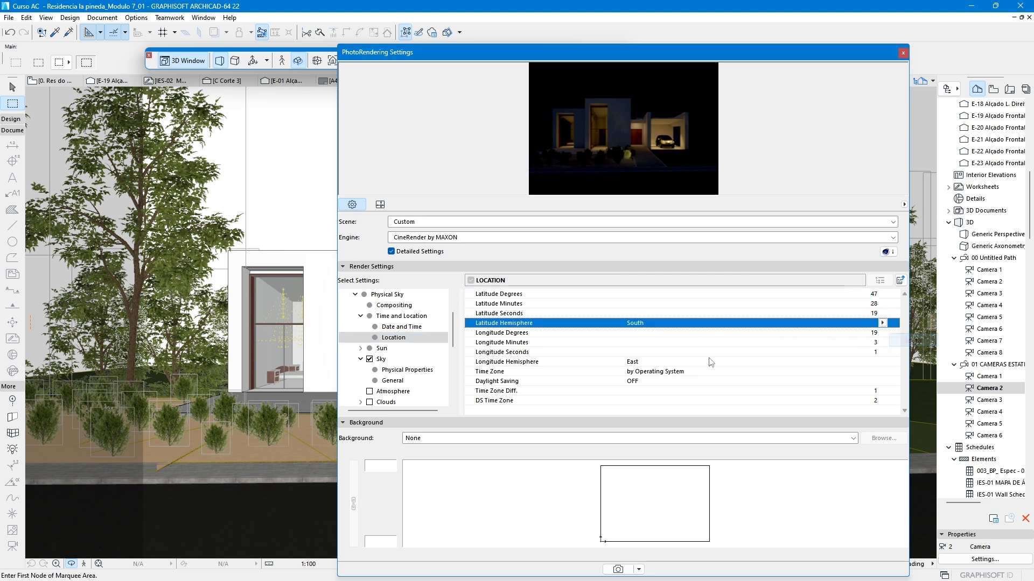
# - Try West as the Longitude Hemisphere, refresh the preview to compare, and restore East
pyautogui.click(673, 362)
pyautogui.click(910, 379)
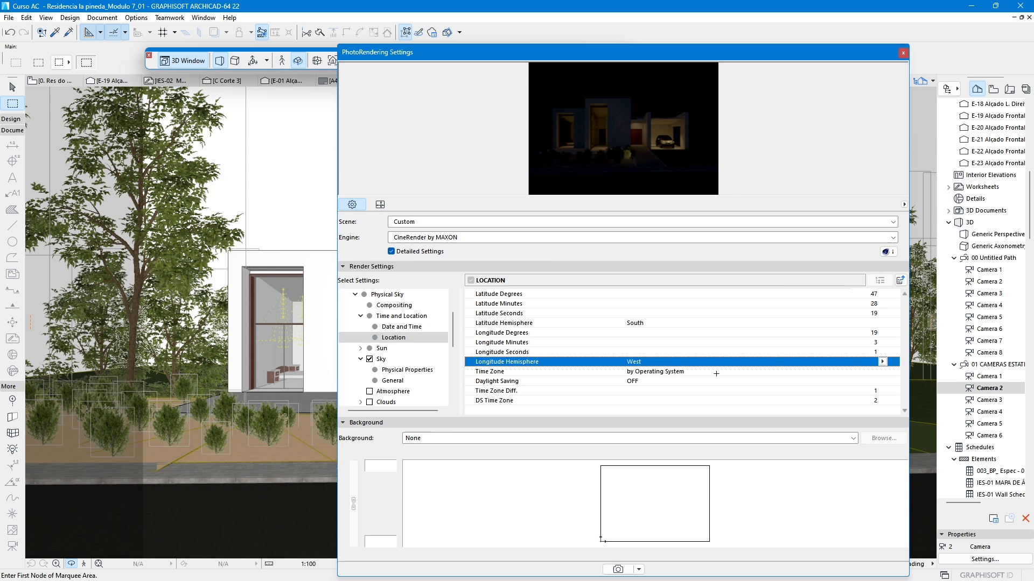
pyautogui.click(624, 131)
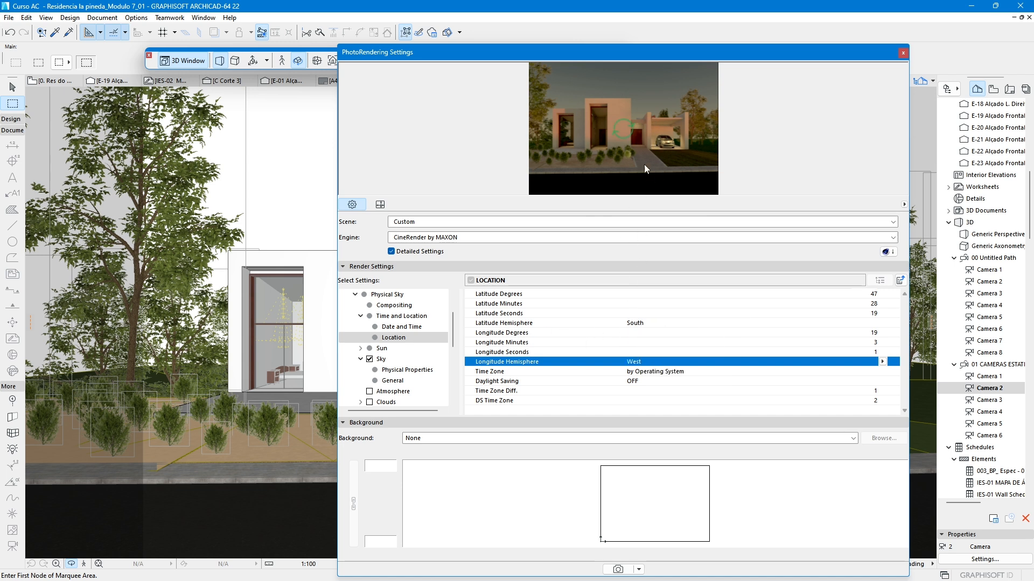
pyautogui.click(882, 361)
pyautogui.click(911, 366)
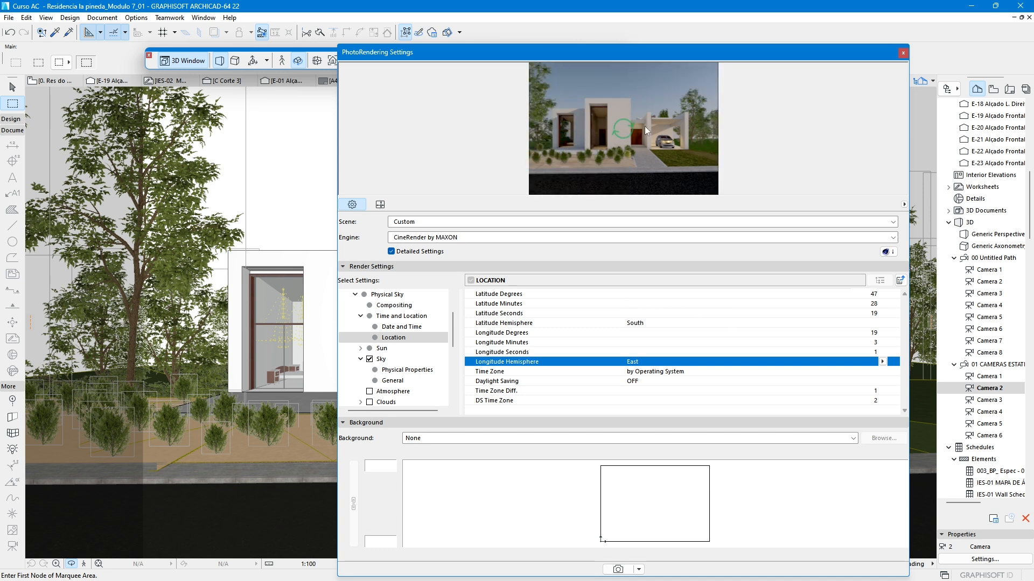
# - Set the Physical Sky's Date and Time to hour 6 and minute 0, updating the preview
pyautogui.click(402, 326)
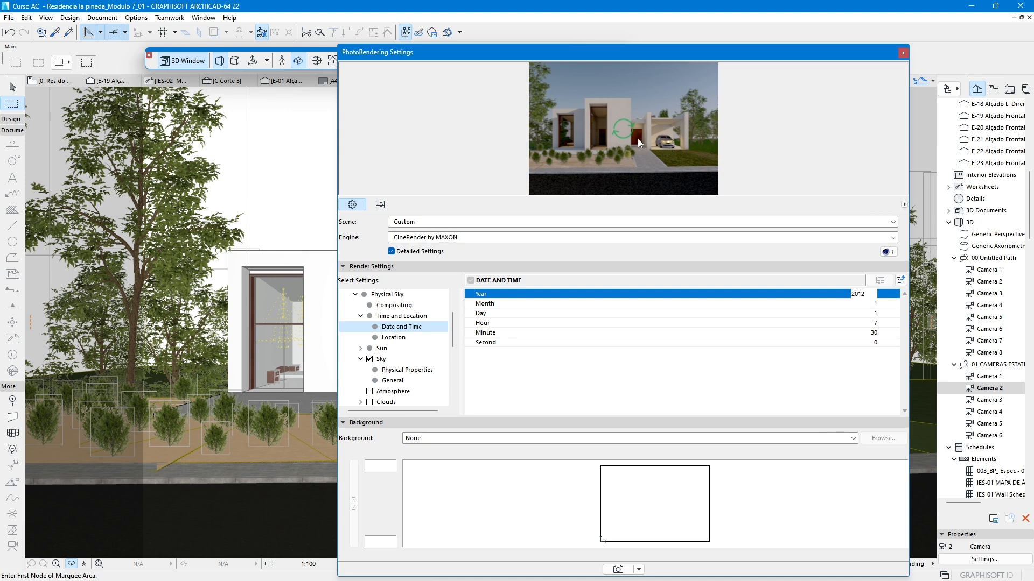
pyautogui.click(864, 323)
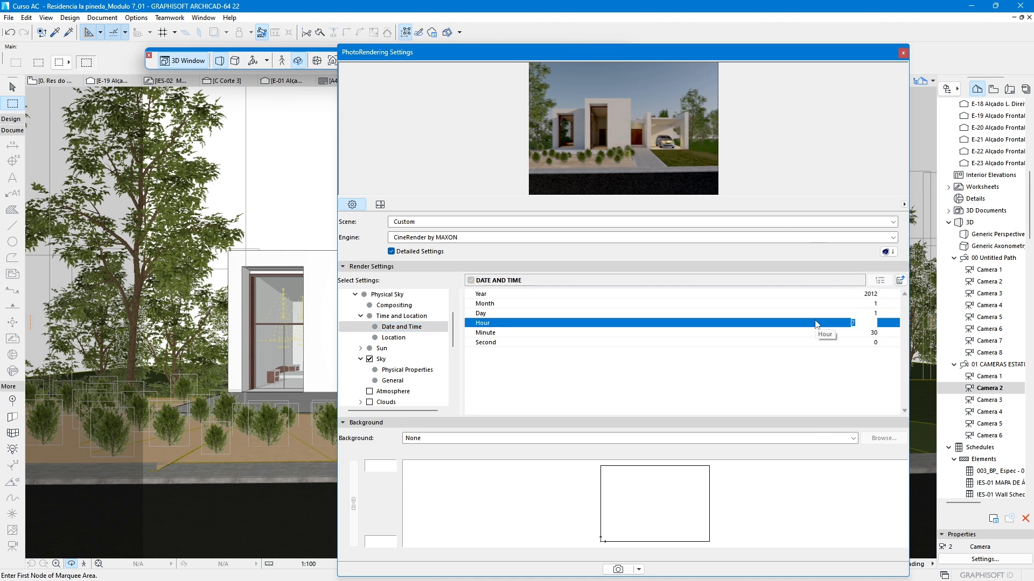
pyautogui.write('6')
pyautogui.click(875, 333)
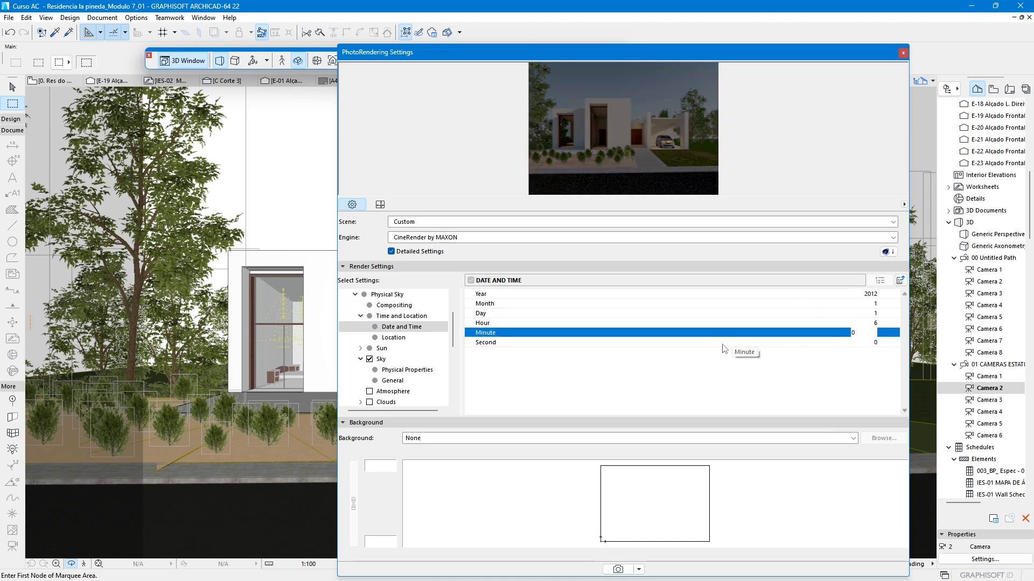
pyautogui.write('0')
pyautogui.press('Return')
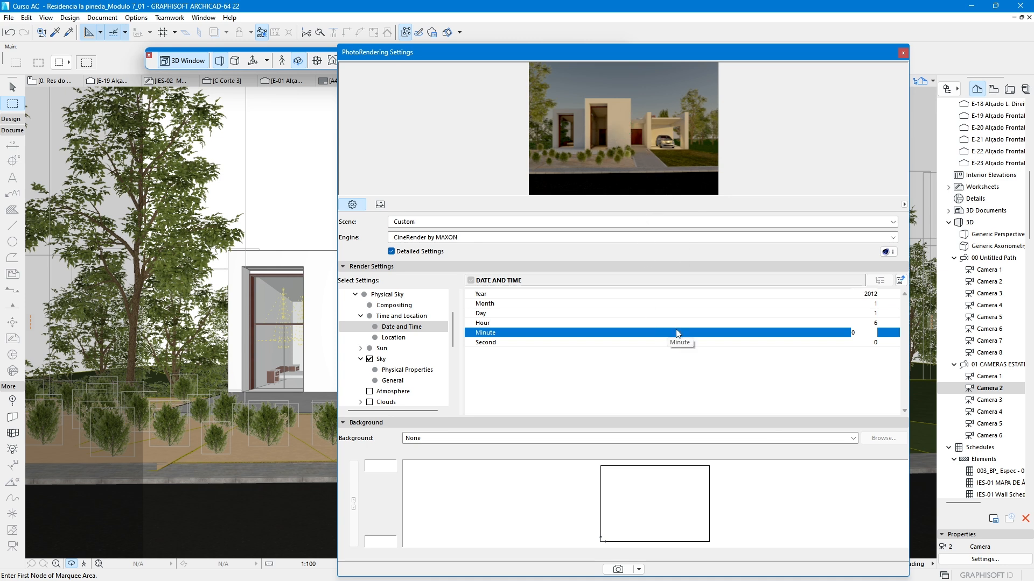
# - Set the Latitude Hemisphere to North in the Physical Sky's Location settings
pyautogui.click(396, 338)
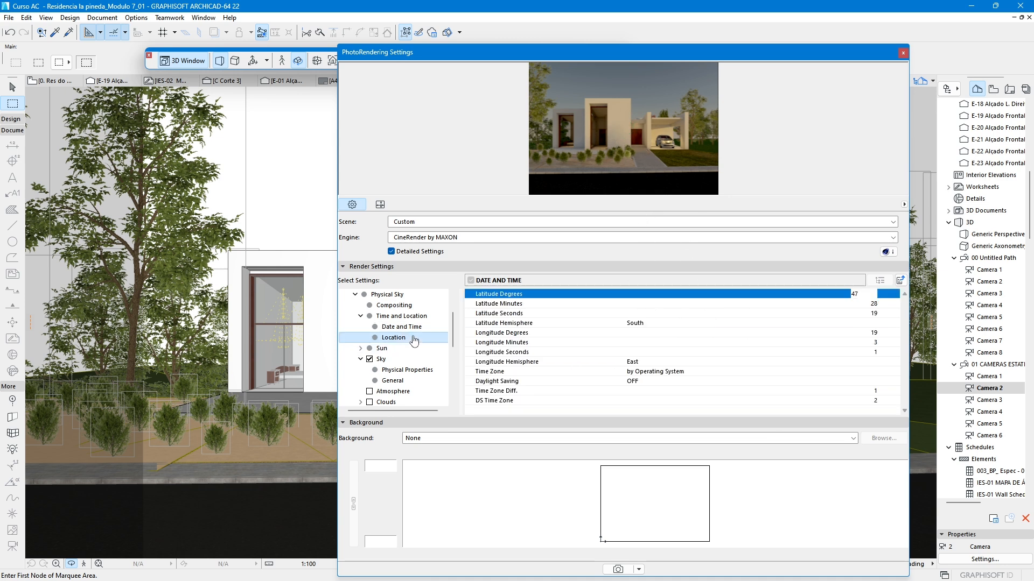
pyautogui.click(861, 323)
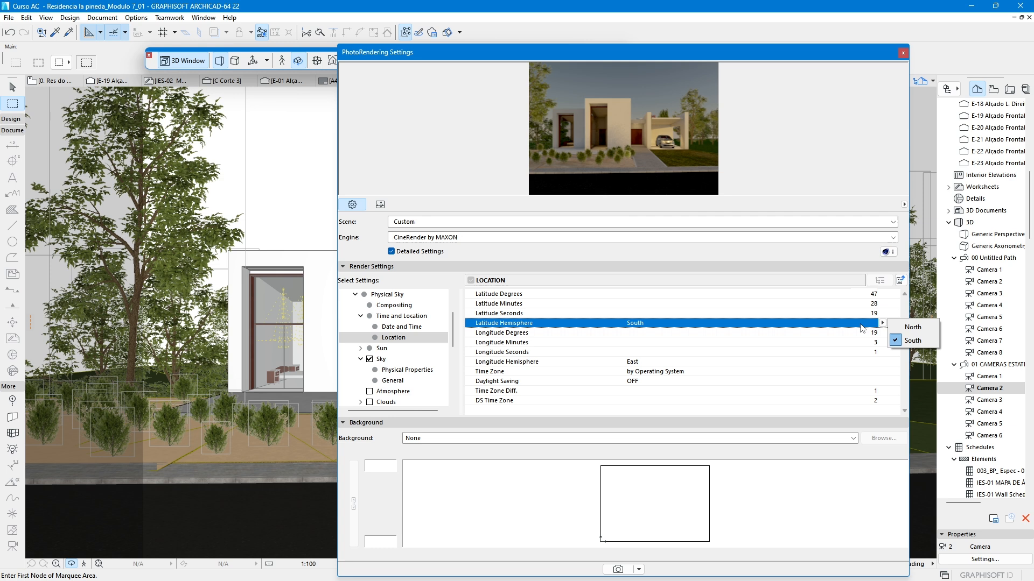
pyautogui.click(913, 327)
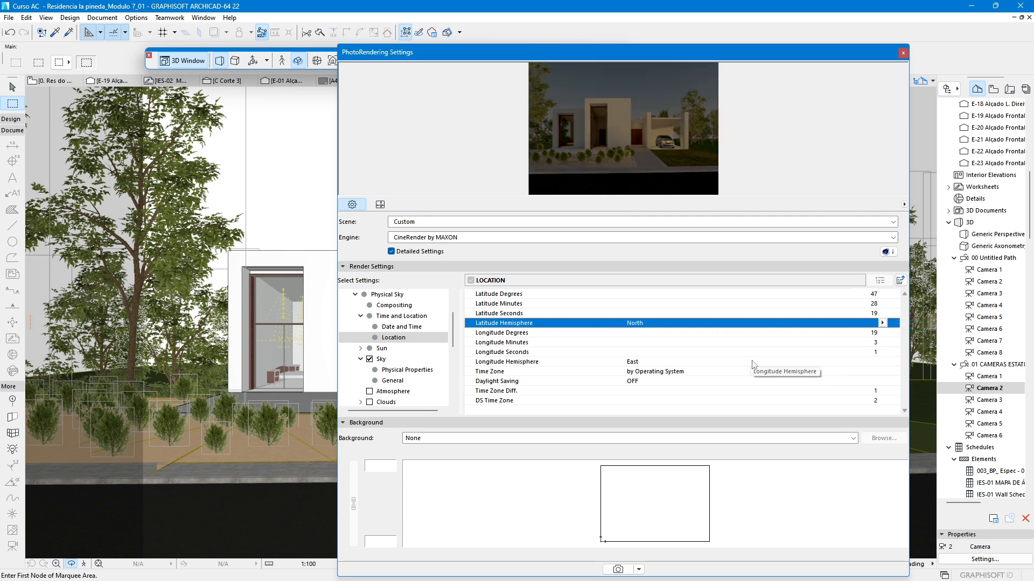
# - Set the location's Latitude Degrees to 51 and Longitude Degrees to 14
pyautogui.click(883, 295)
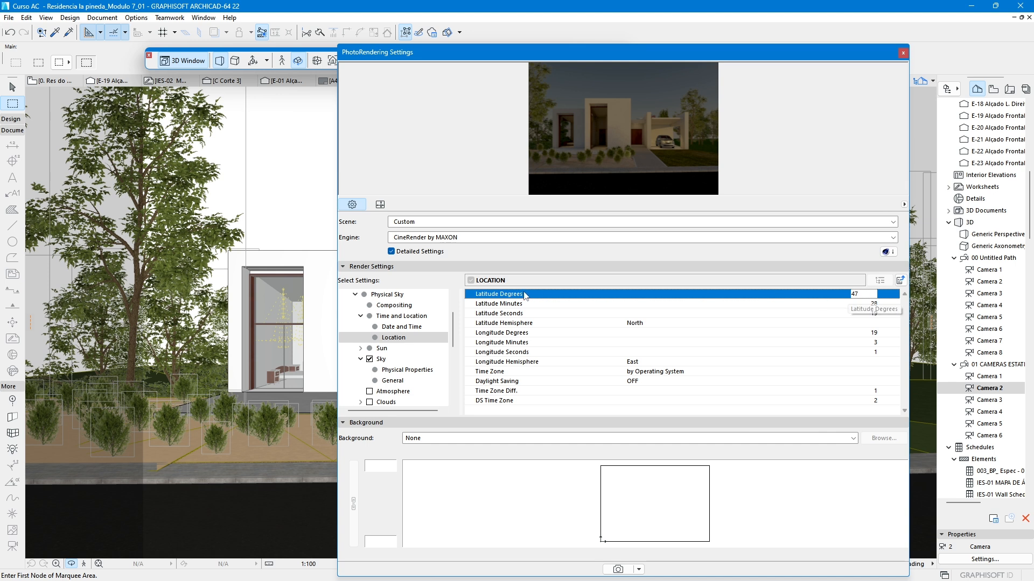
pyautogui.moveTo(860, 295); pyautogui.dragTo(819, 295)
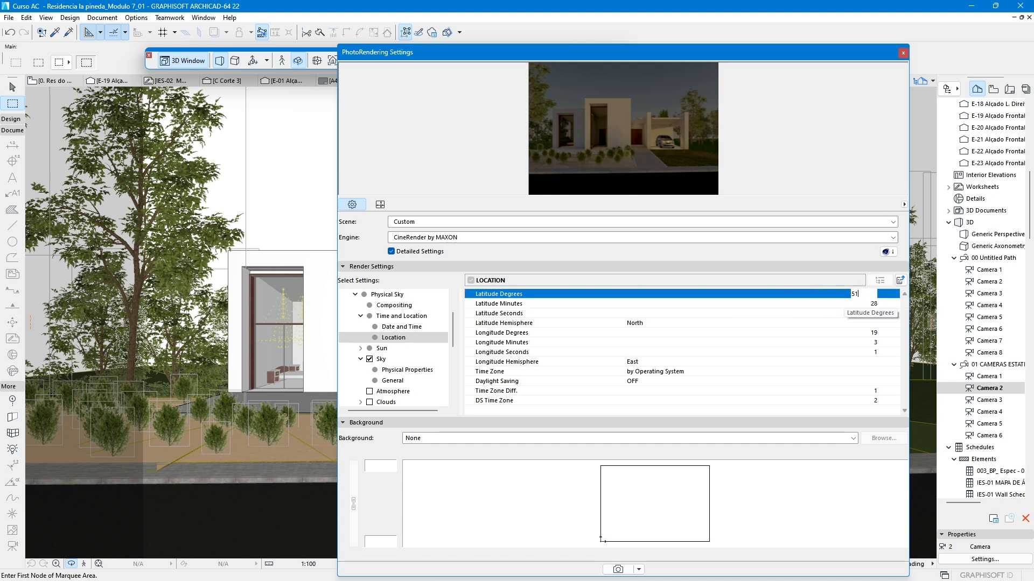
pyautogui.write('51')
pyautogui.click(820, 333)
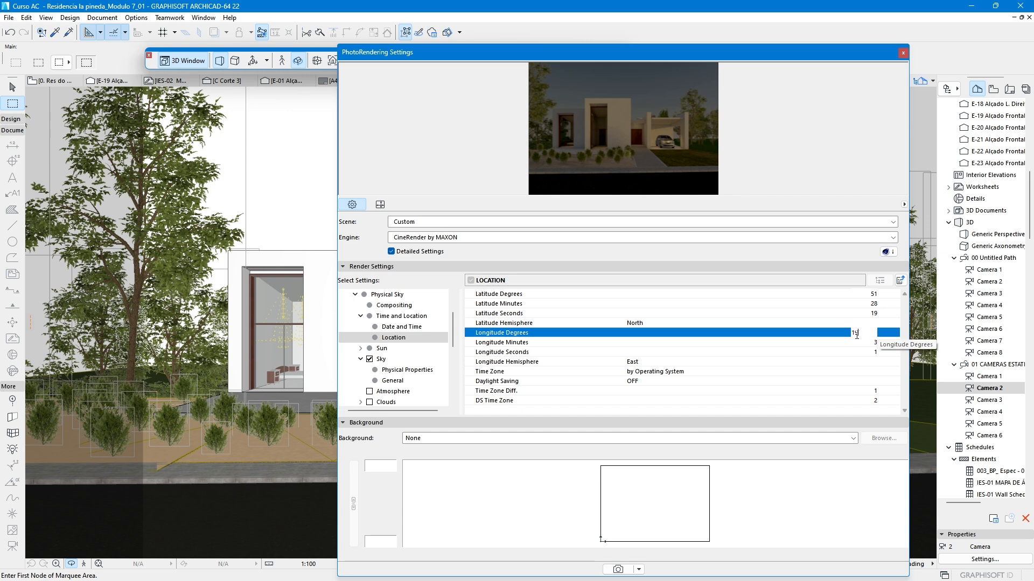
pyautogui.write('14')
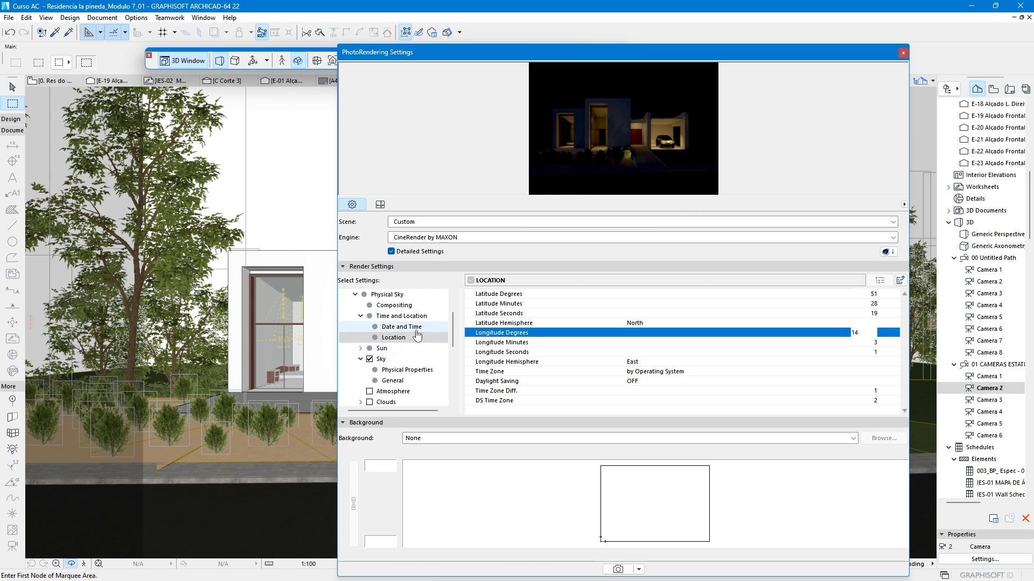
# - Set the Physical Sky's Date and Time hour to 8 and refresh the preview
pyautogui.click(401, 327)
pyautogui.click(870, 325)
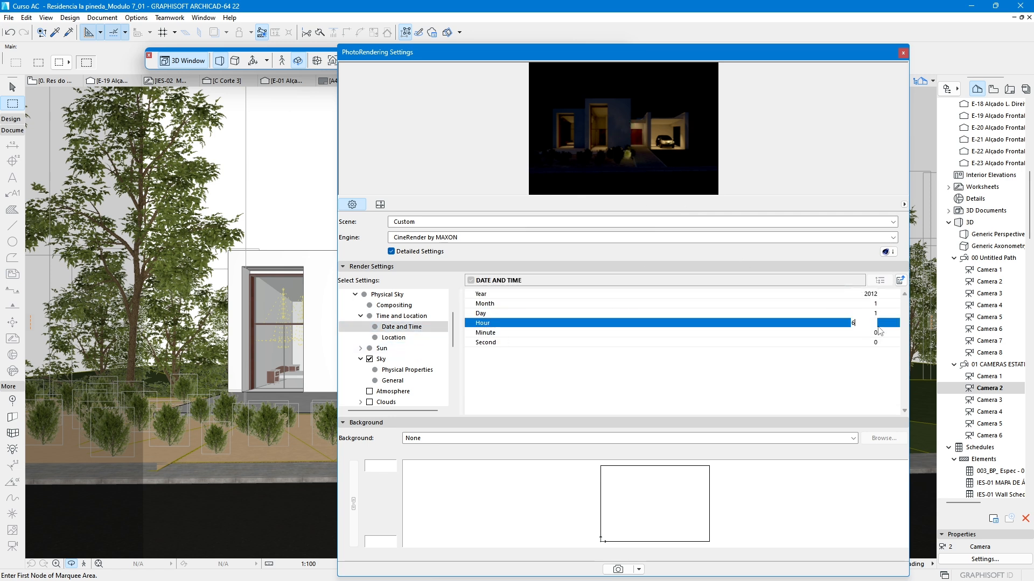
pyautogui.click(870, 324)
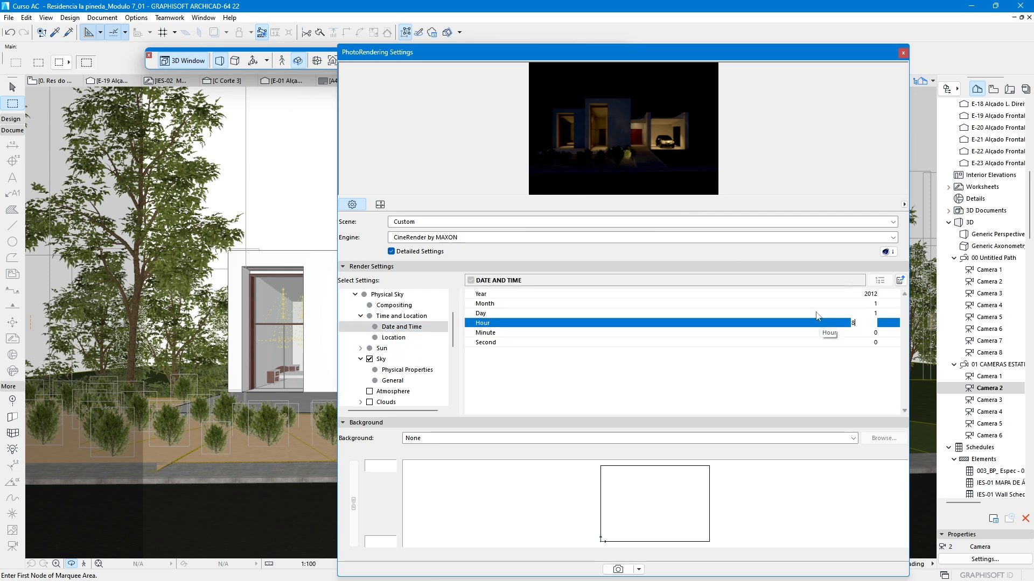
pyautogui.write('8')
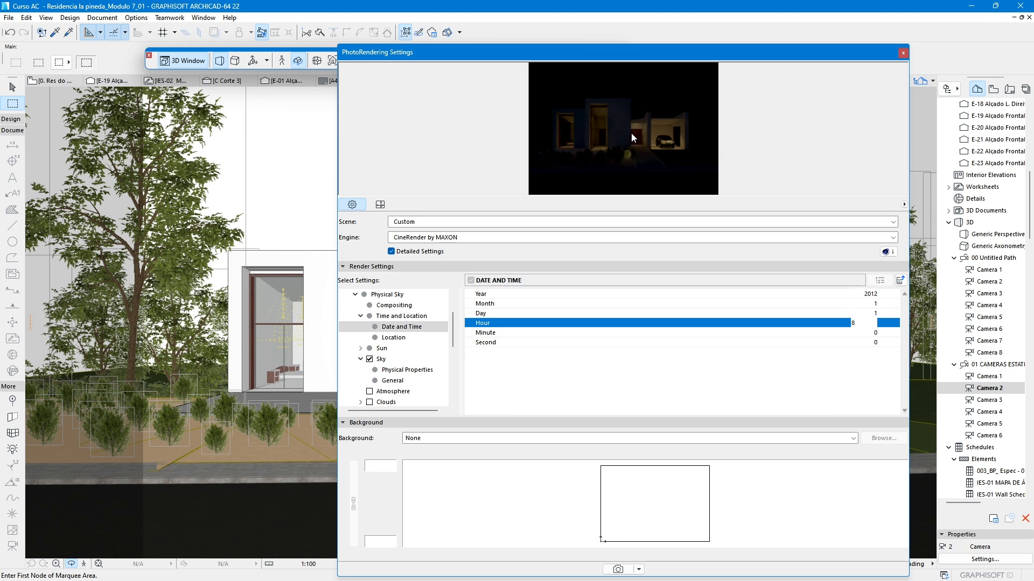
pyautogui.click(631, 134)
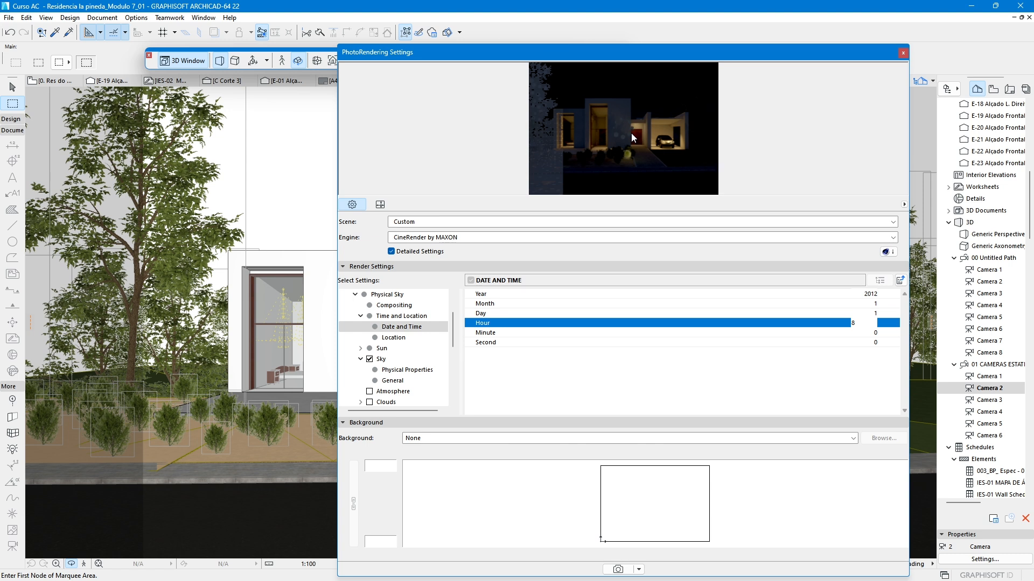
# - Try 9 as the Physical Sky's hour to compare the lighting in the preview
pyautogui.doubleClick(807, 319)
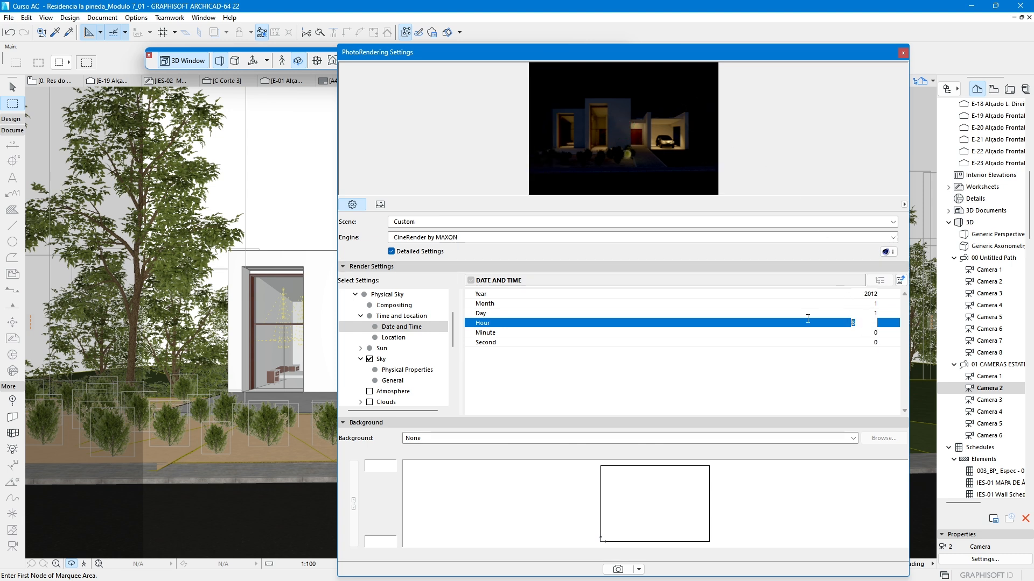
pyautogui.write('9')
pyautogui.press('Return')
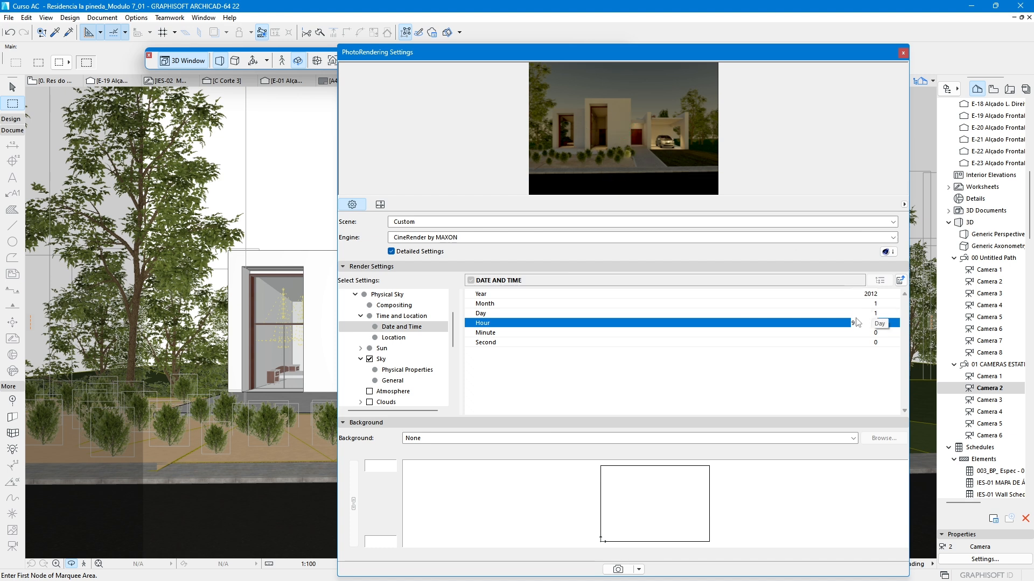
# - Set the Physical Sky's Date and Time to hour 8 and minute 30
pyautogui.moveTo(858, 323); pyautogui.dragTo(829, 323)
pyautogui.write('8')
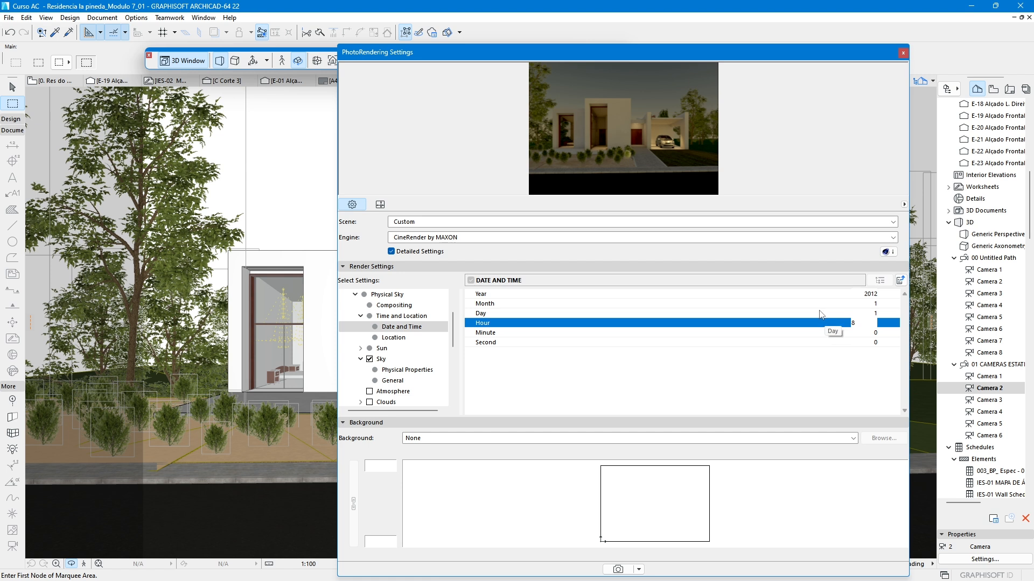
pyautogui.click(826, 332)
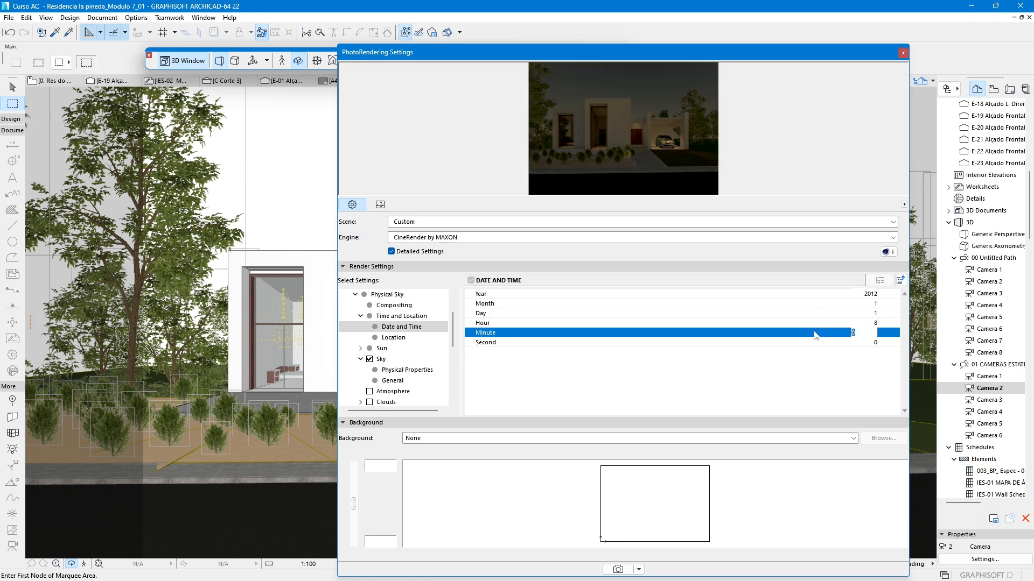
pyautogui.write('30')
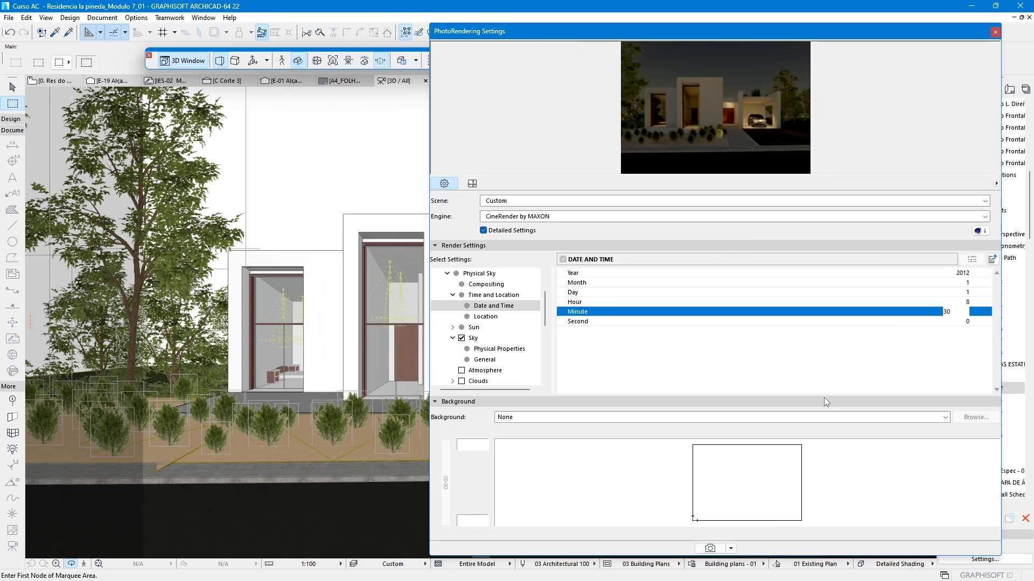
# - Render the exterior view with CineRender and move the PhotoRendering Settings aside to inspect the finished picture
pyautogui.click(710, 548)
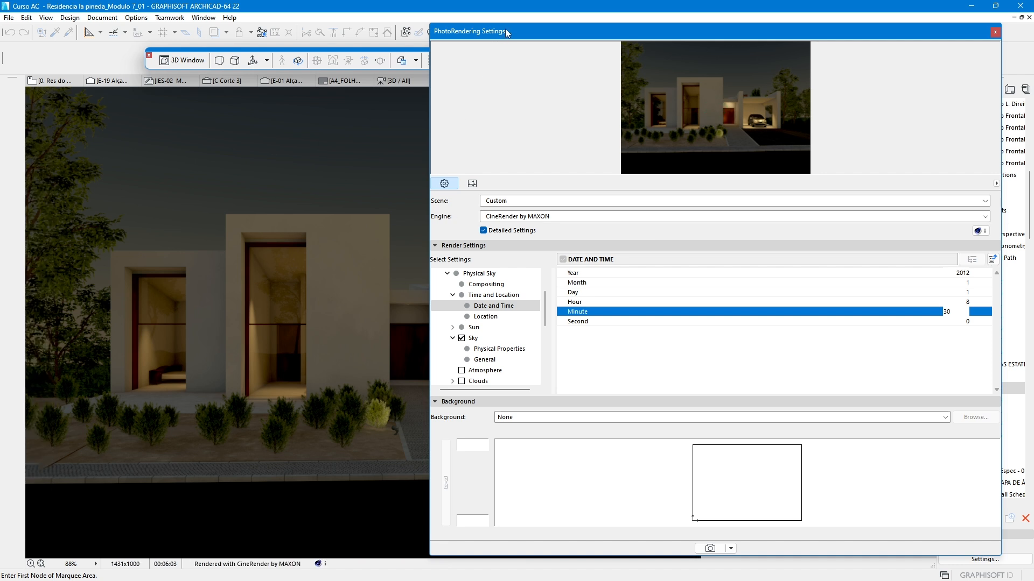
pyautogui.moveTo(506, 33); pyautogui.dragTo(780, 67)
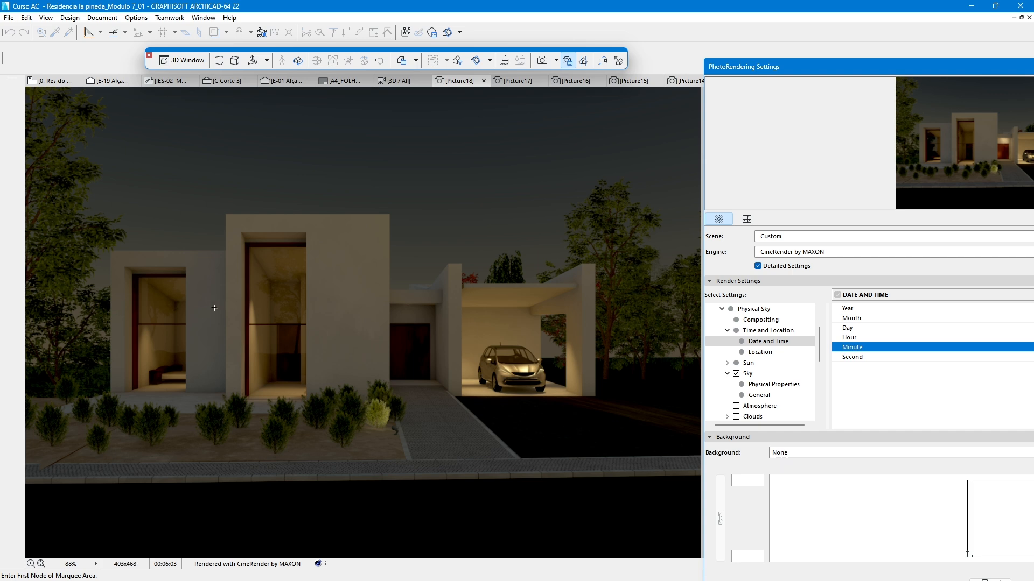
pyautogui.moveTo(811, 68); pyautogui.dragTo(736, 104)
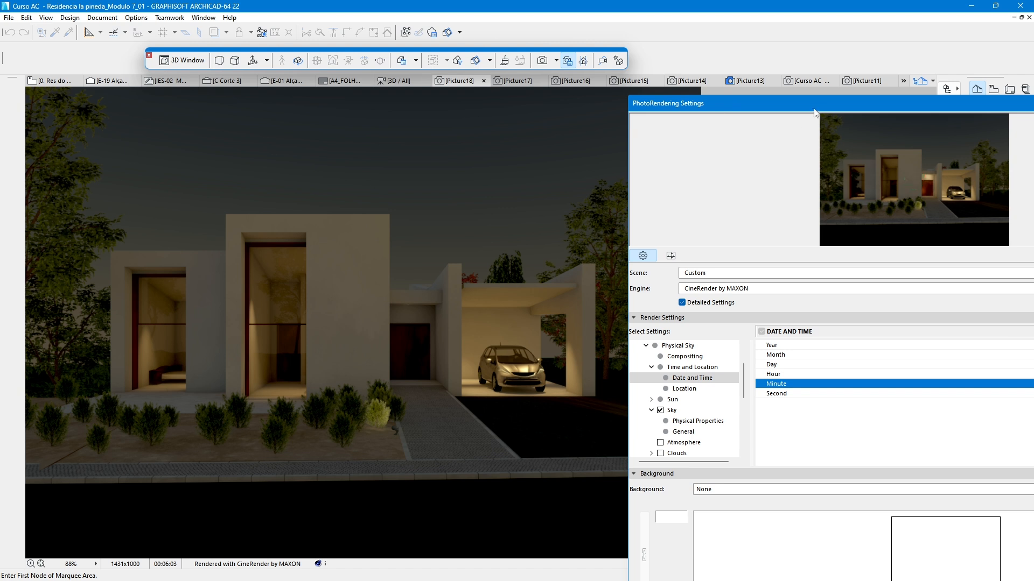
pyautogui.moveTo(812, 103); pyautogui.dragTo(454, 87)
pyautogui.moveTo(591, 86); pyautogui.dragTo(700, 69)
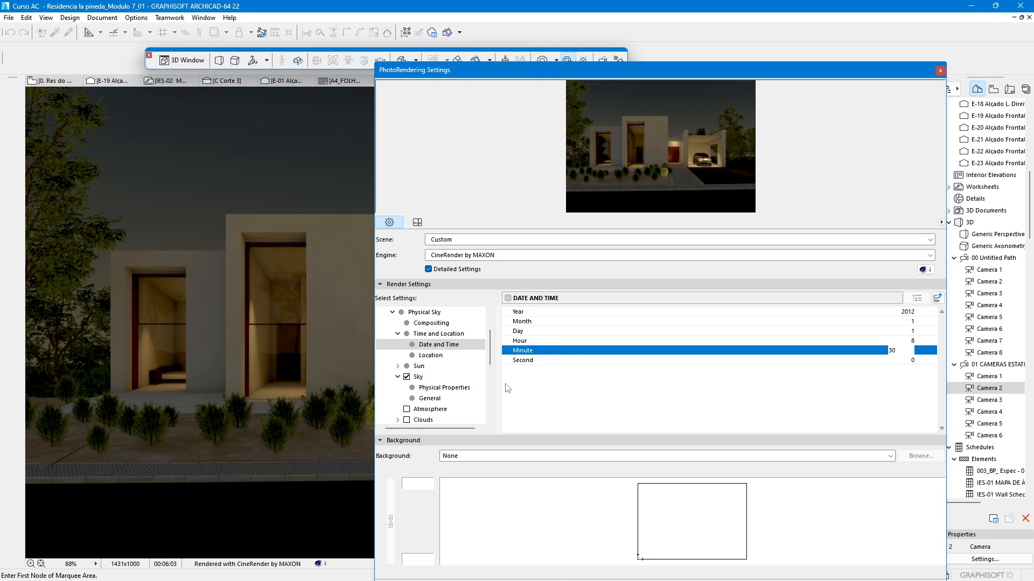
# - Set both Latitude Minutes and Latitude Seconds to 30 in the Physical Sky's Location settings
pyautogui.click(451, 357)
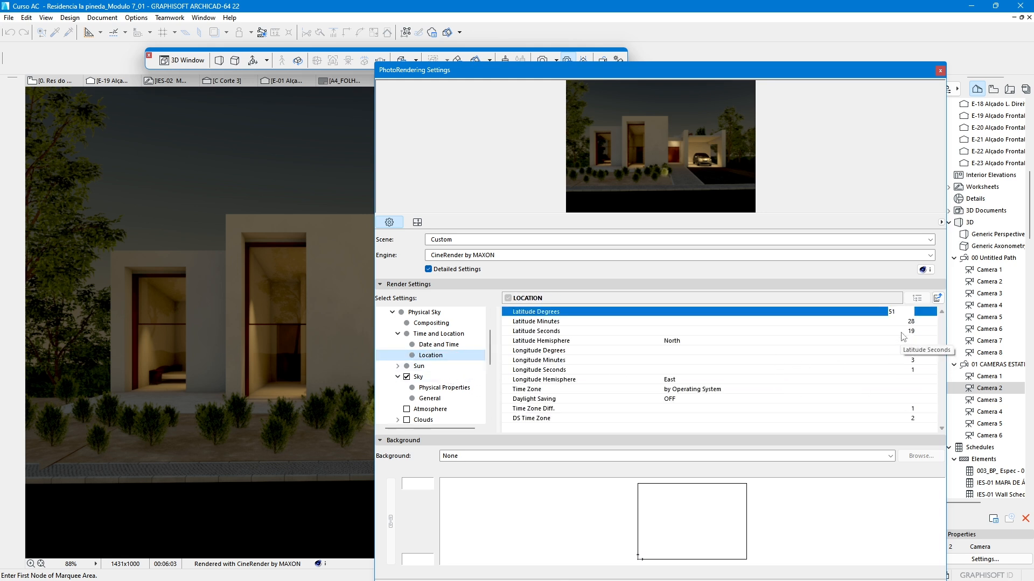
pyautogui.press('Tab')
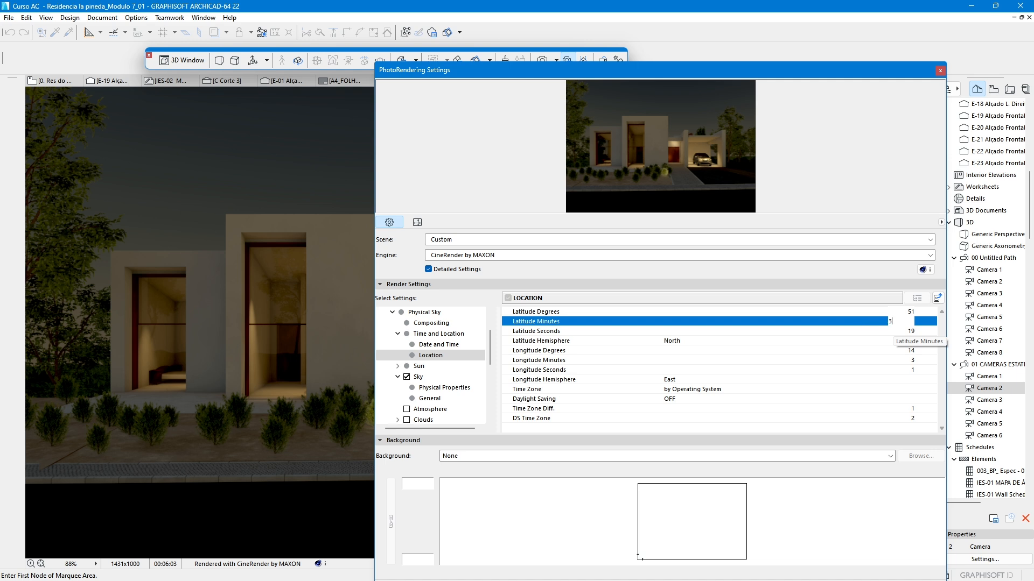
pyautogui.write('30')
pyautogui.click(908, 331)
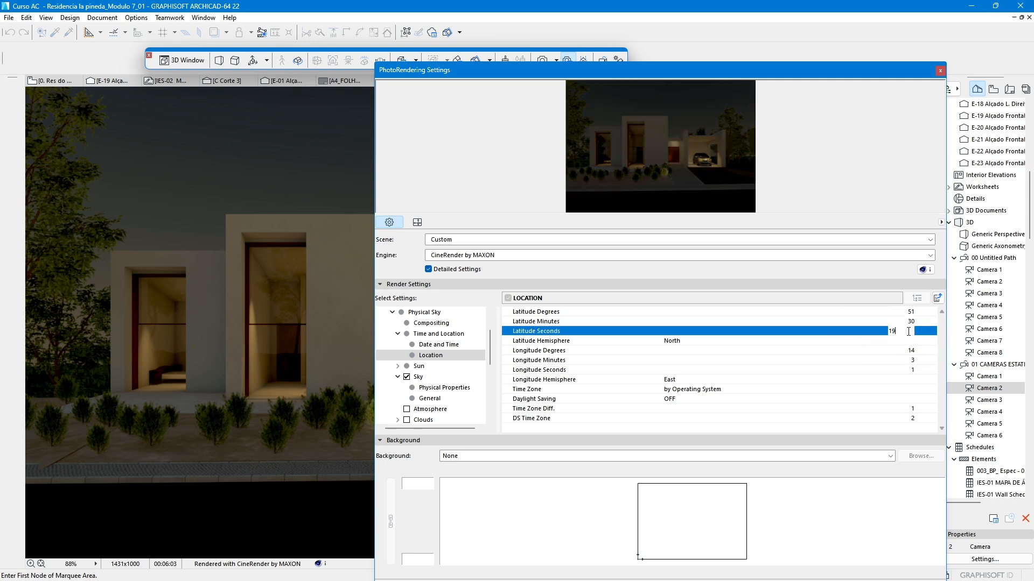
pyautogui.press('BackSpace')
pyautogui.write('30')
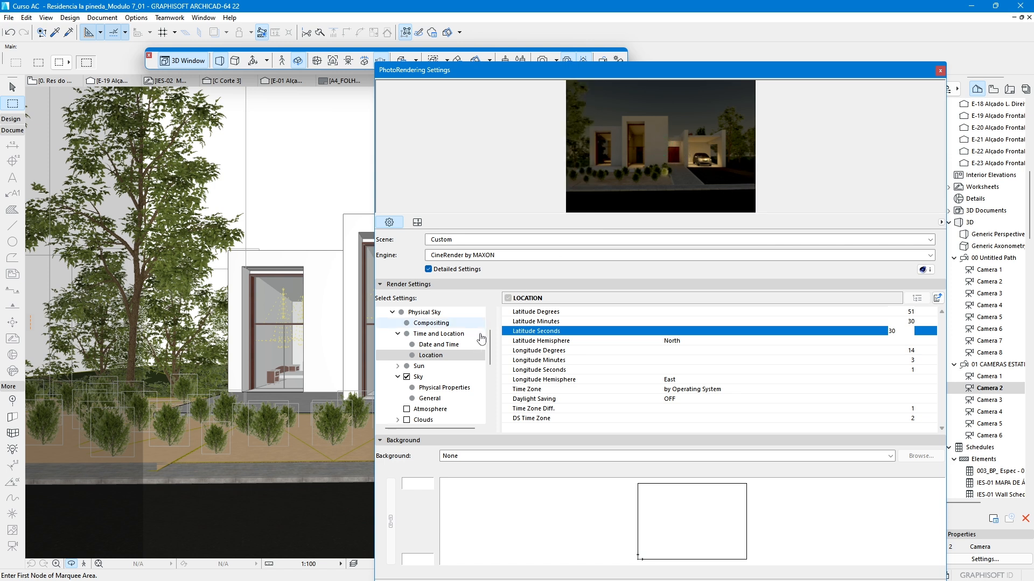
# - Enable custom colors for the Physical Sky's Sun and set the Sun Color to light blue (Red 143, Green 211, Blue 252)
pyautogui.scroll(-2, 420, 375)
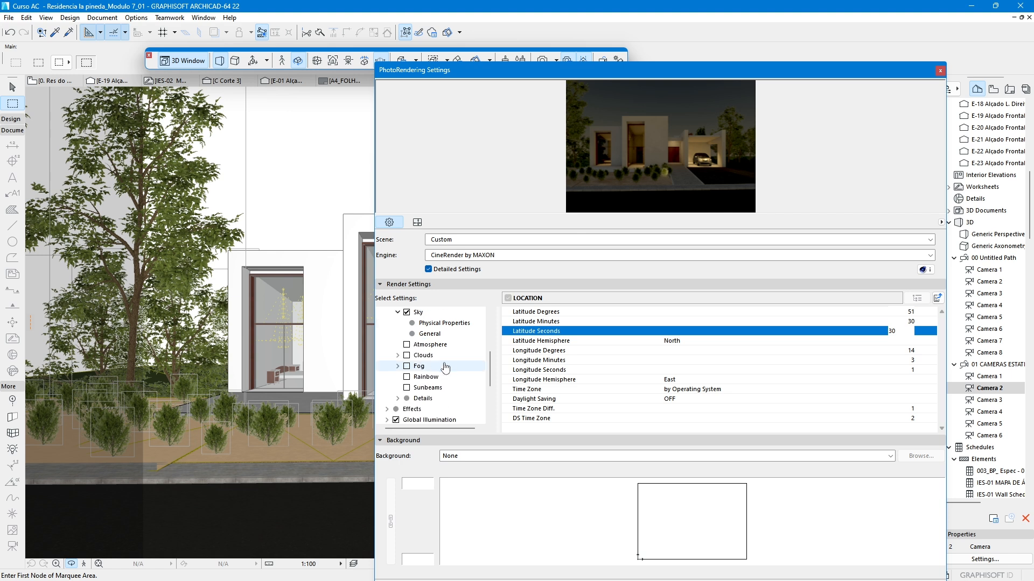
pyautogui.click(423, 398)
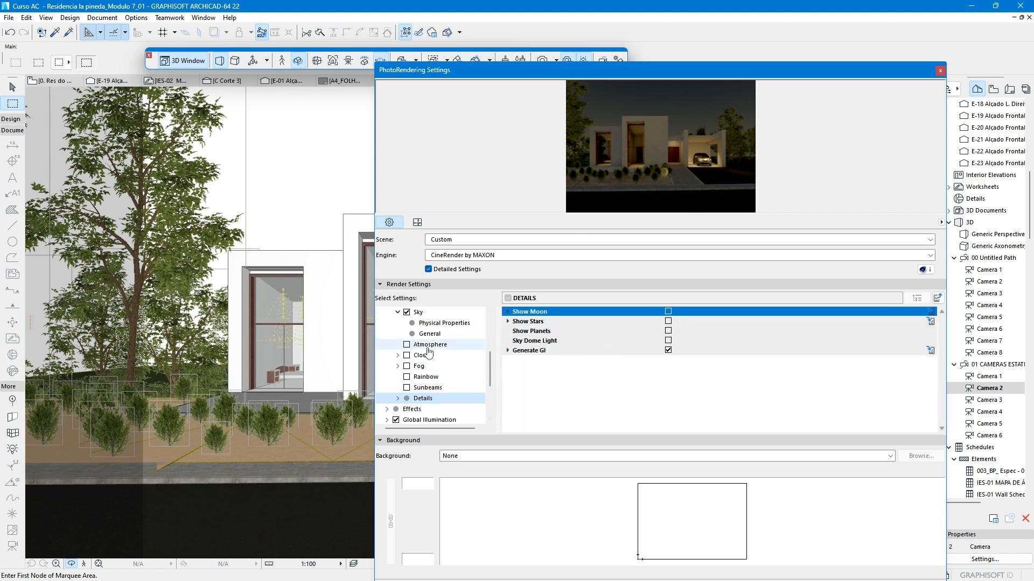
pyautogui.click(444, 335)
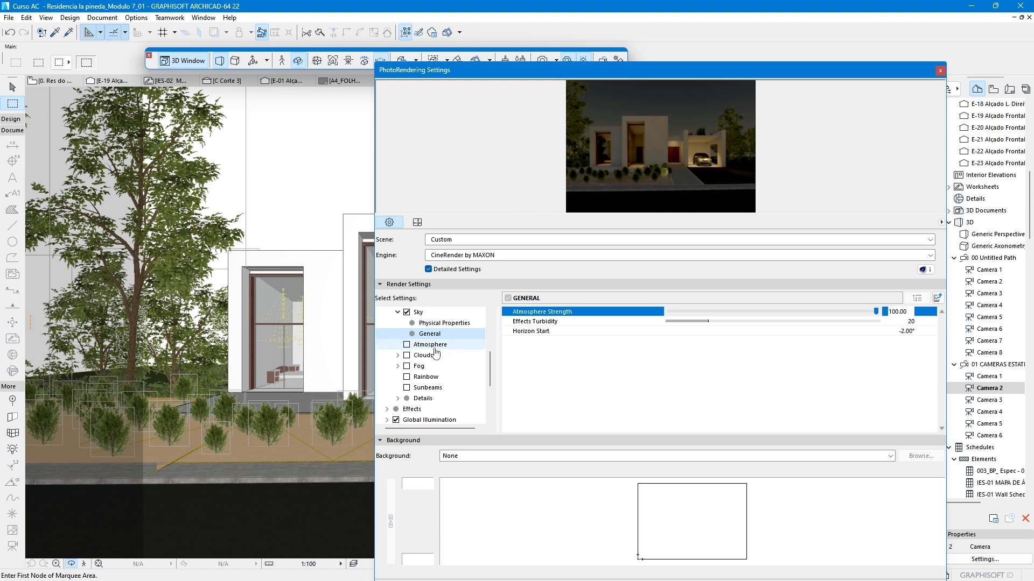
pyautogui.scroll(5, 446, 364)
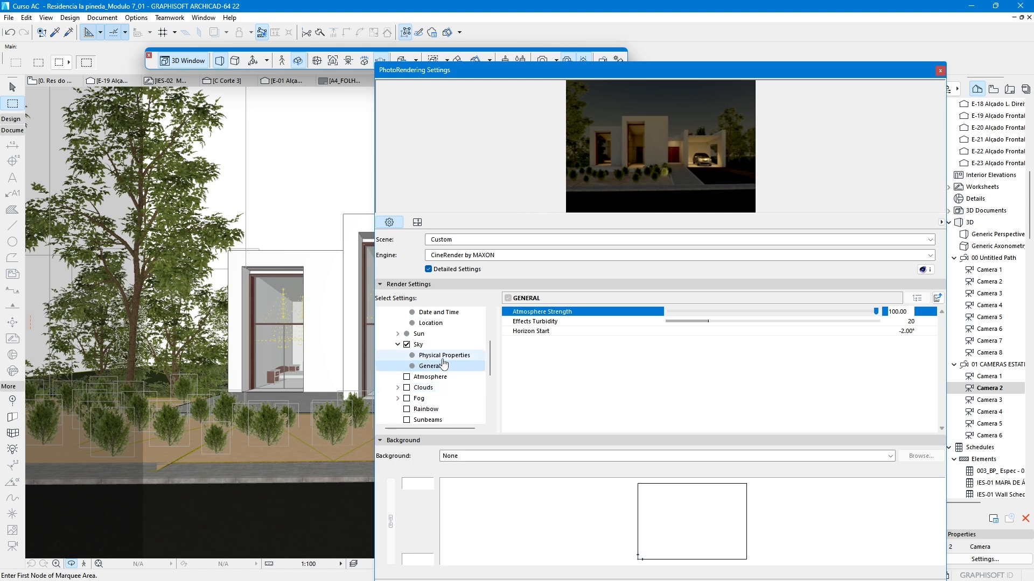
pyautogui.click(440, 398)
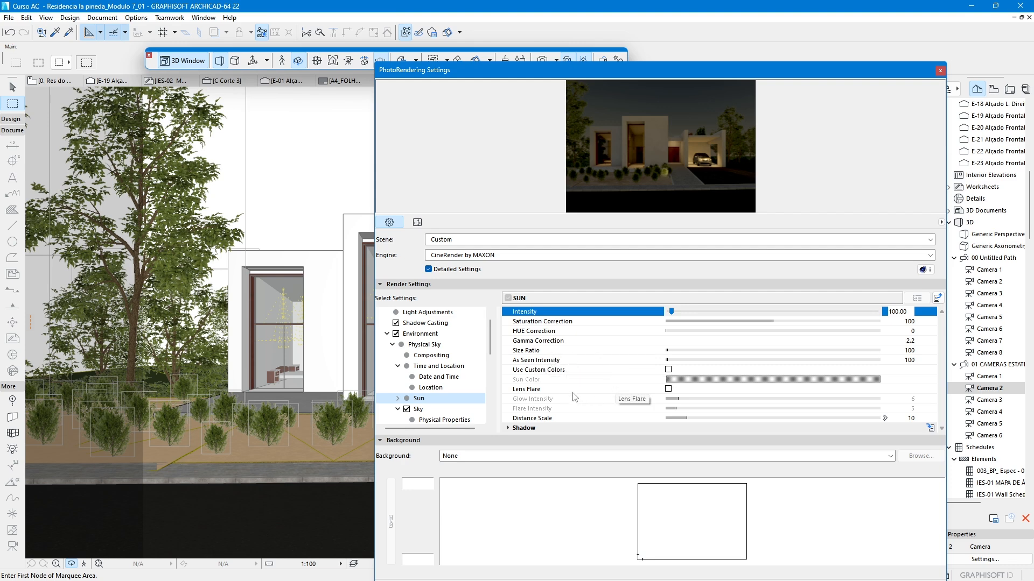
pyautogui.click(669, 369)
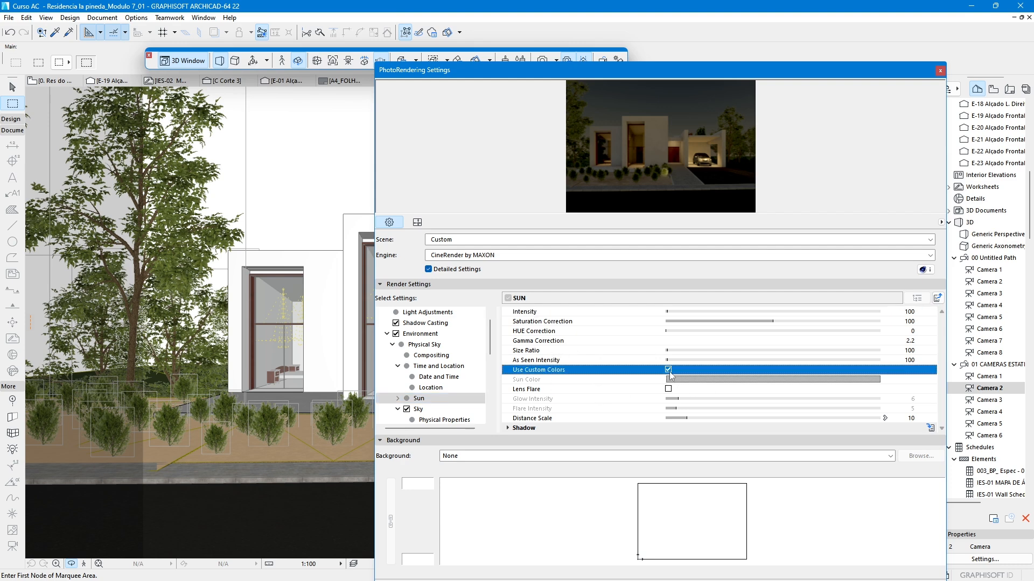
pyautogui.click(697, 379)
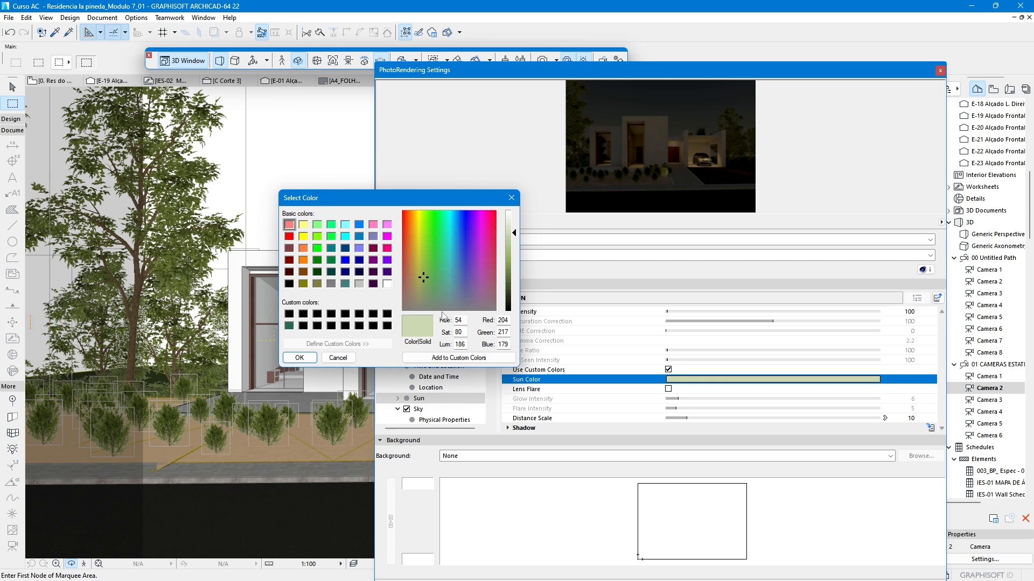
pyautogui.click(450, 222)
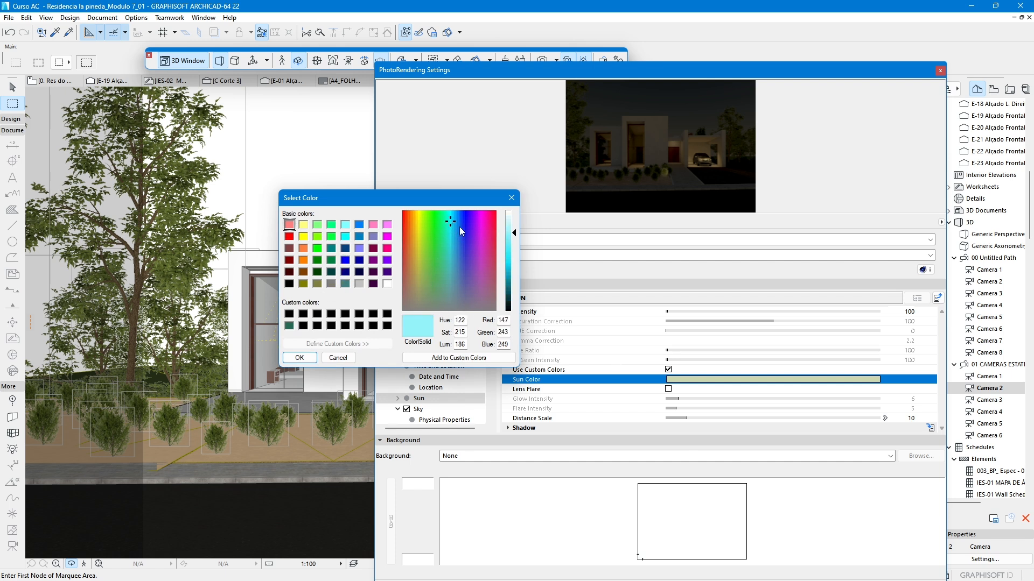
pyautogui.moveTo(451, 219); pyautogui.dragTo(456, 216)
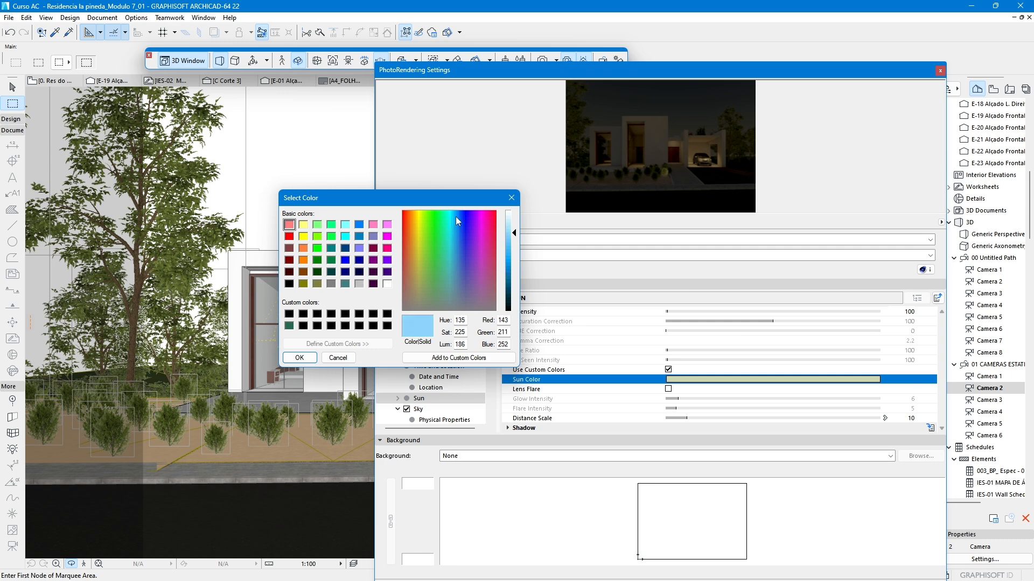
pyautogui.click(300, 357)
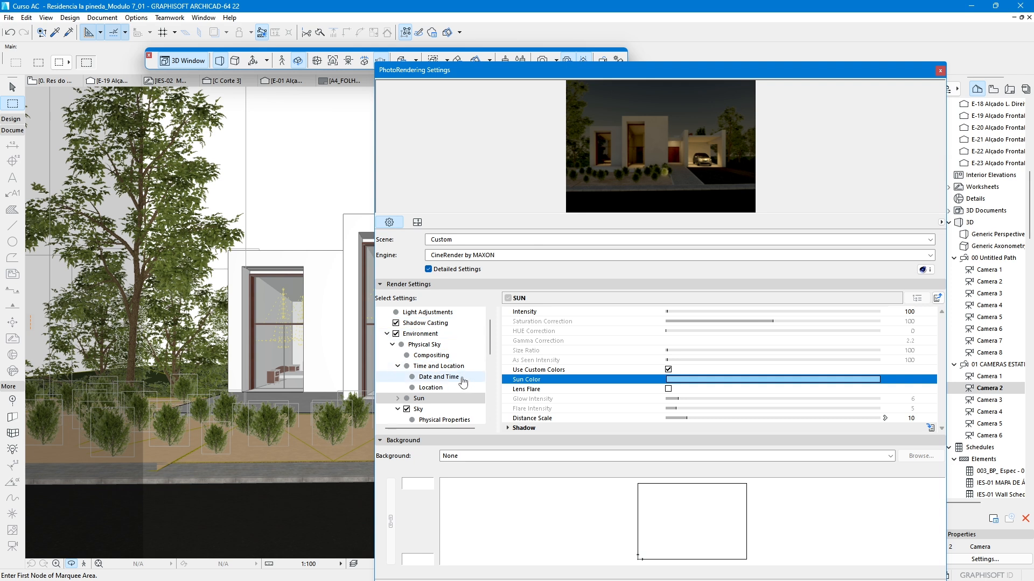
# - Switch the Camera White Balance to Custom in the Physical Camera settings of the Physical Renderer
pyautogui.scroll(1, 444, 355)
pyautogui.scroll(-6, 451, 373)
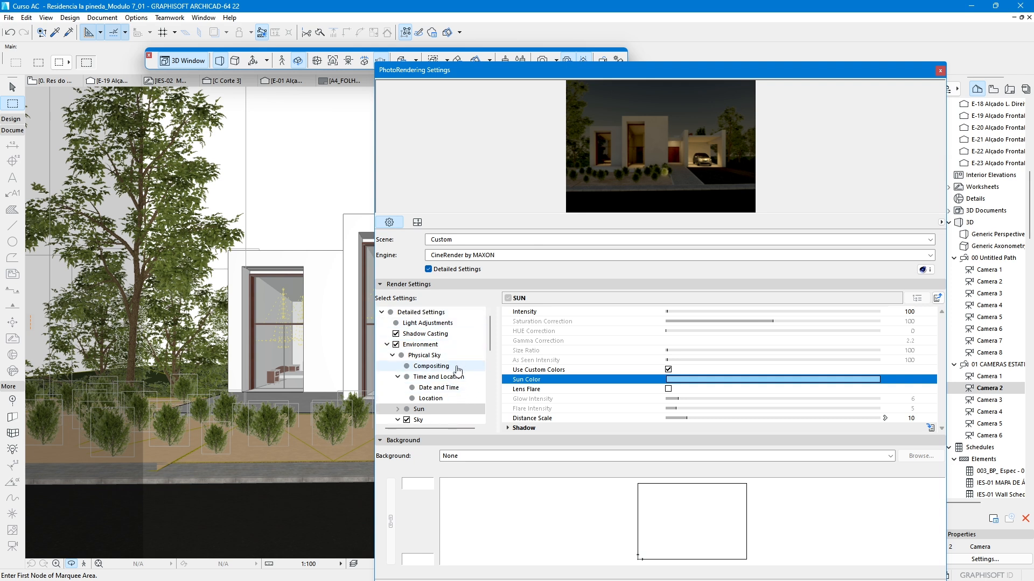
pyautogui.scroll(-10, 456, 377)
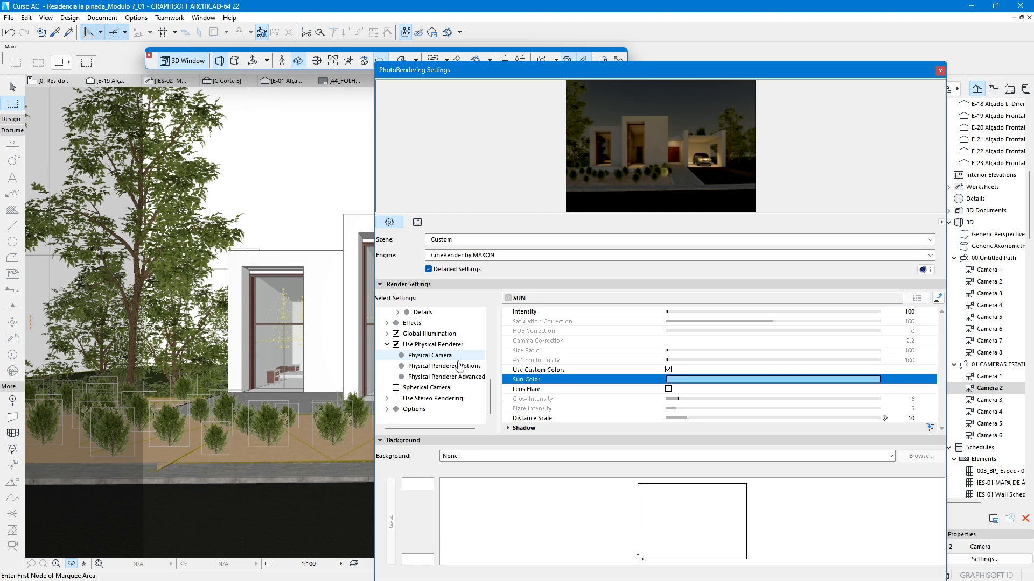
pyautogui.click(437, 410)
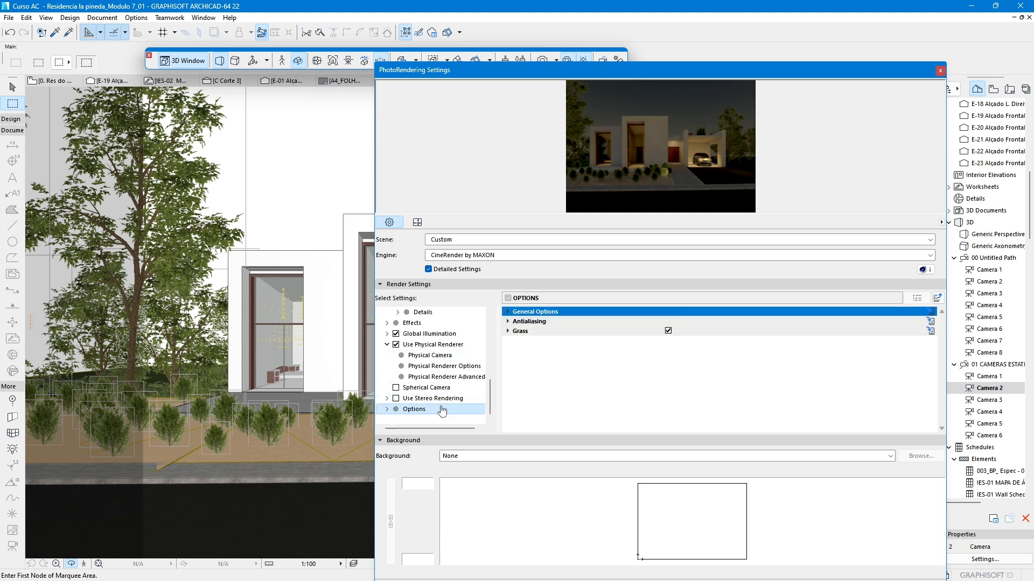
pyautogui.click(445, 355)
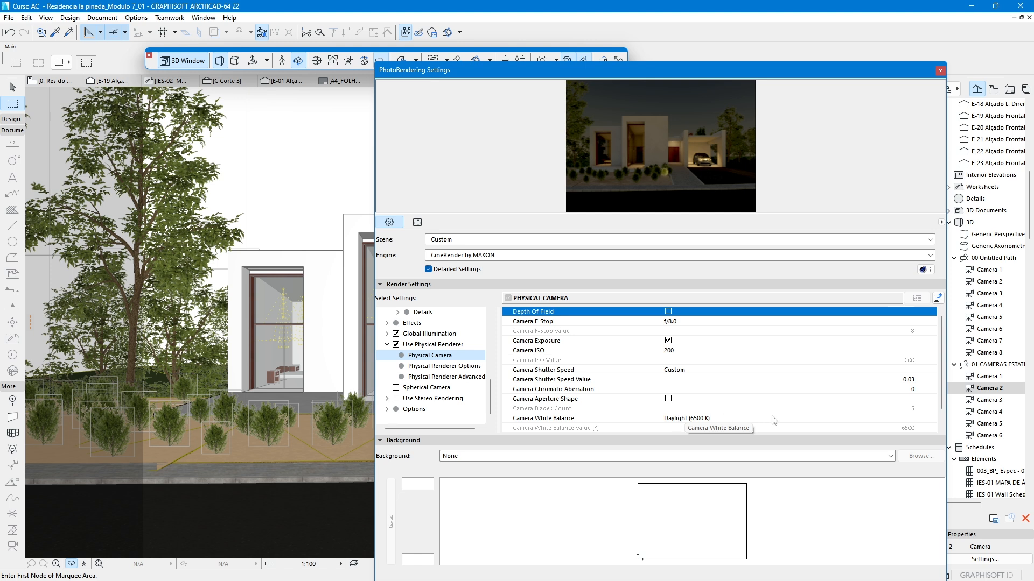
pyautogui.click(791, 418)
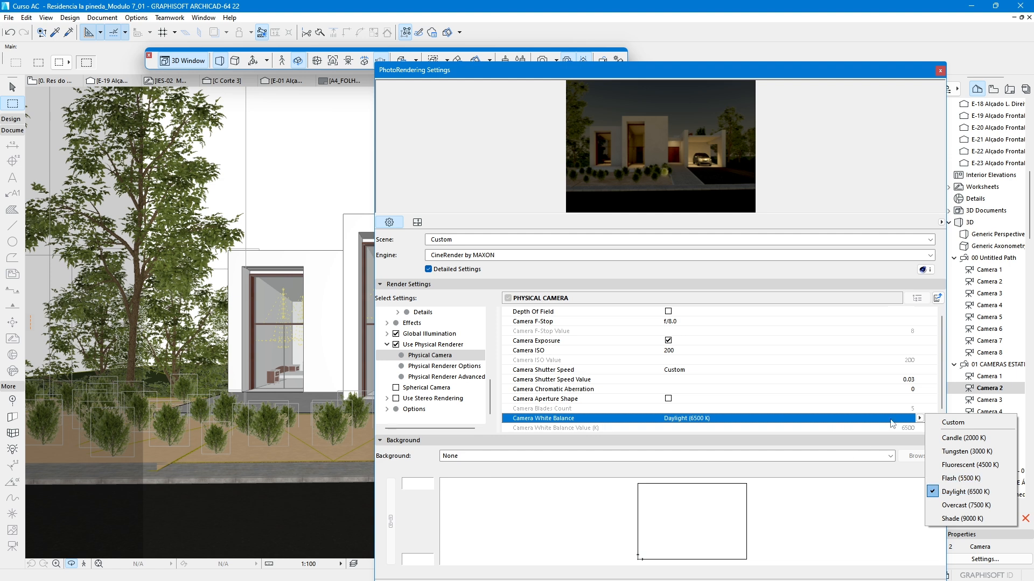
pyautogui.click(907, 434)
pyautogui.click(919, 419)
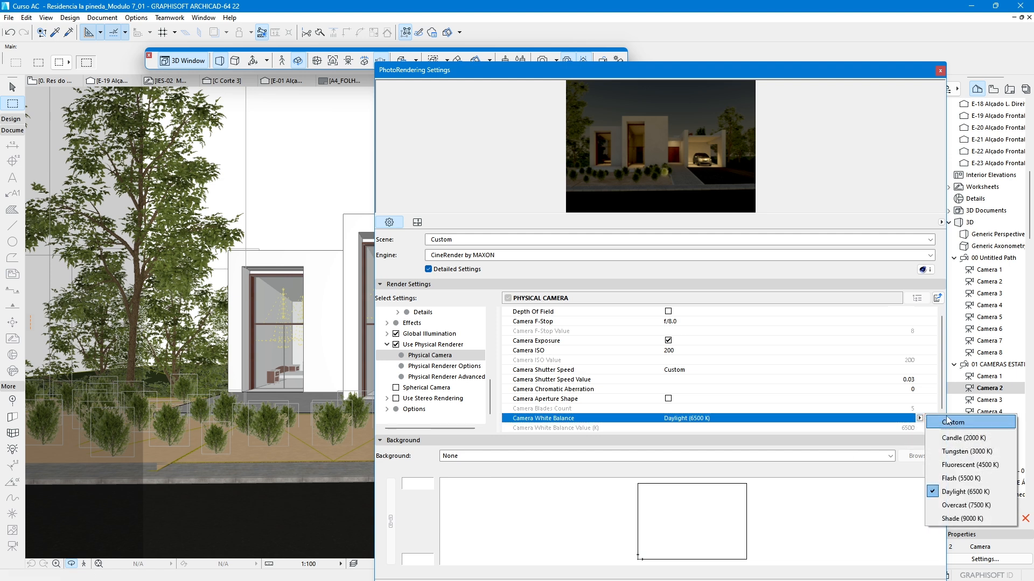
pyautogui.click(952, 423)
# - Set the Camera White Balance Value to 6000 K and refresh the render preview
pyautogui.click(910, 428)
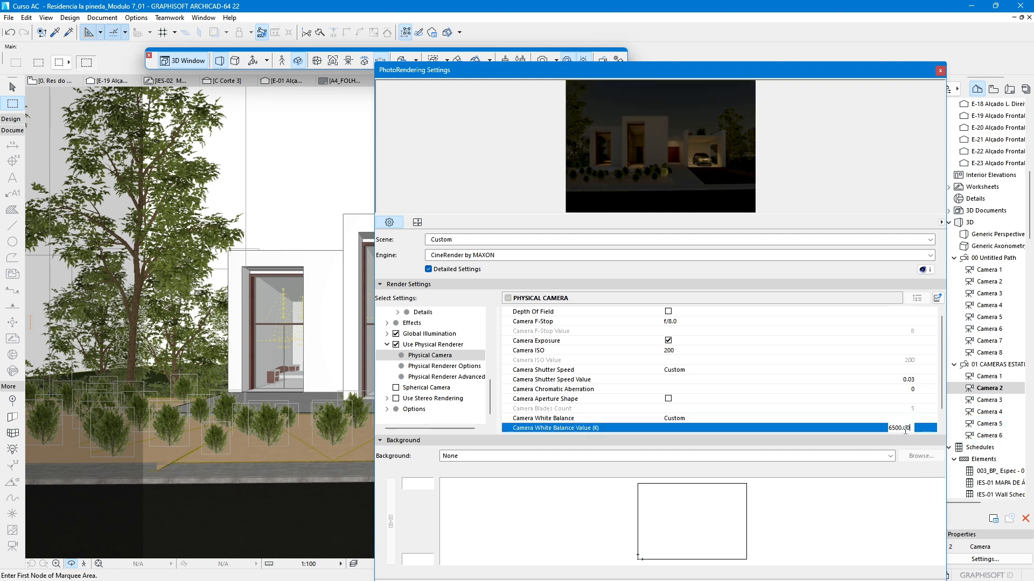
pyautogui.moveTo(912, 428); pyautogui.dragTo(843, 428)
pyautogui.write('6')
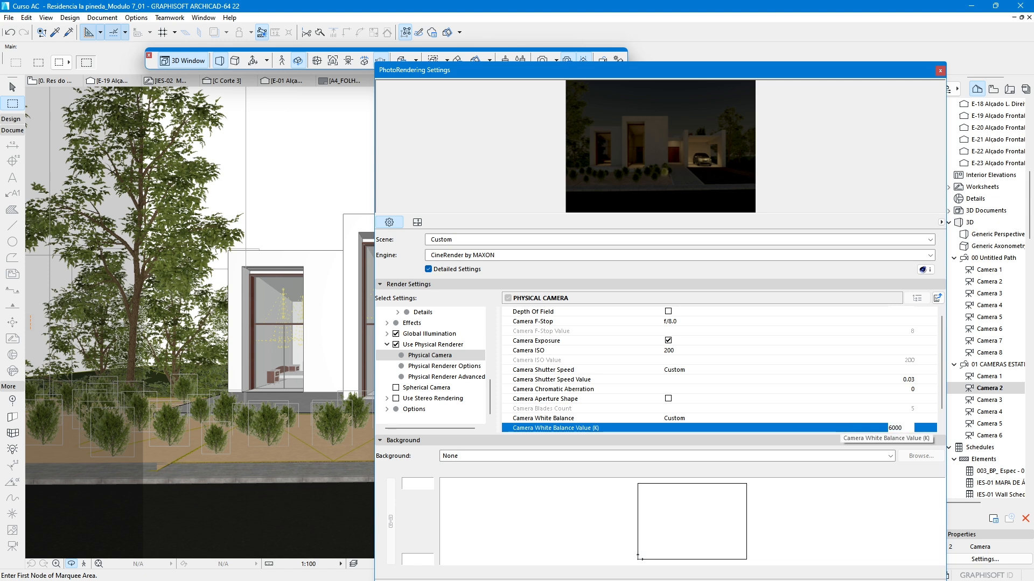
pyautogui.write('000')
pyautogui.press('Return')
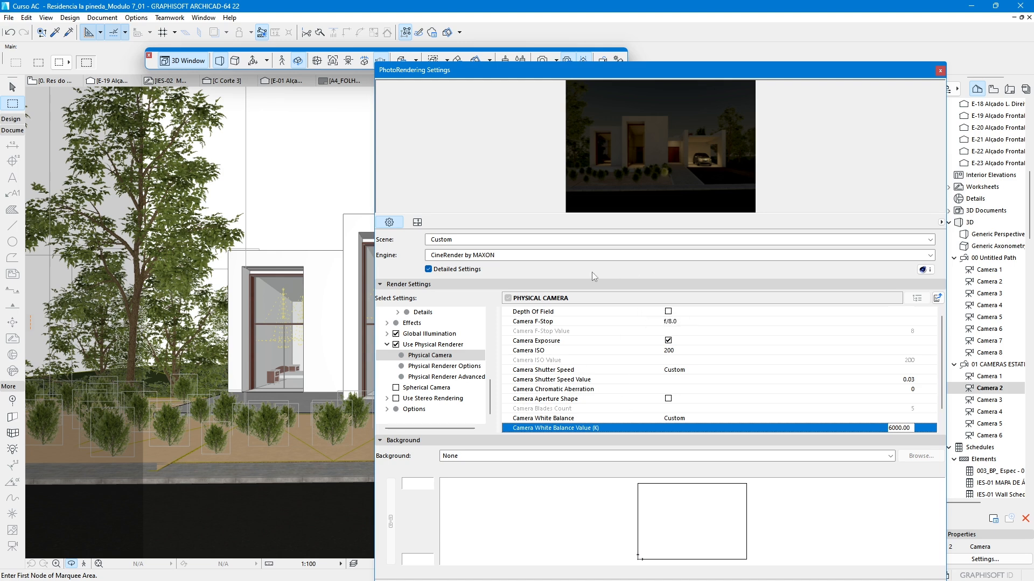
pyautogui.click(661, 150)
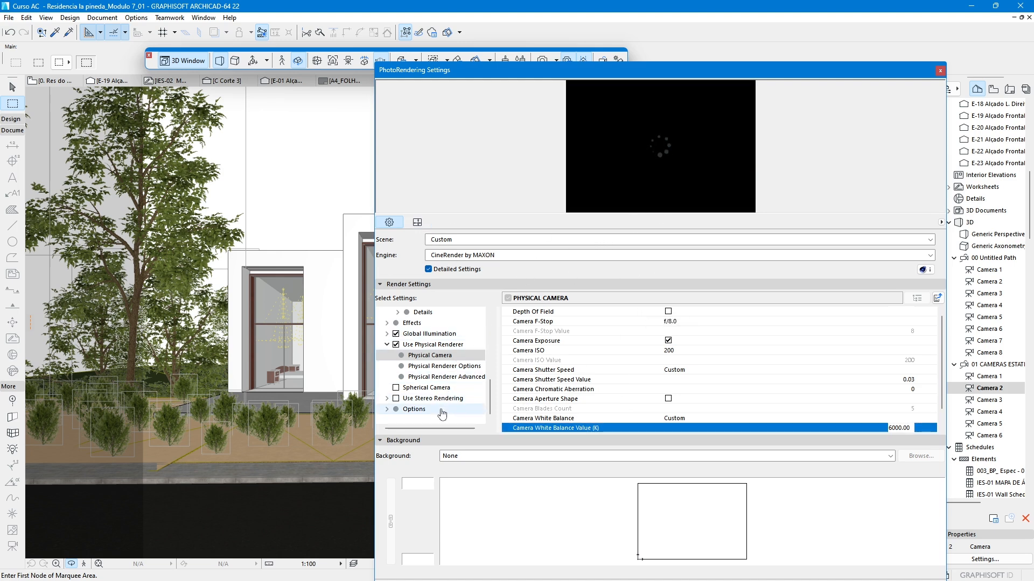
# - Open the Color Correction settings within the Effects group of the detailed render settings
pyautogui.scroll(2, 439, 403)
pyautogui.scroll(3, 438, 337)
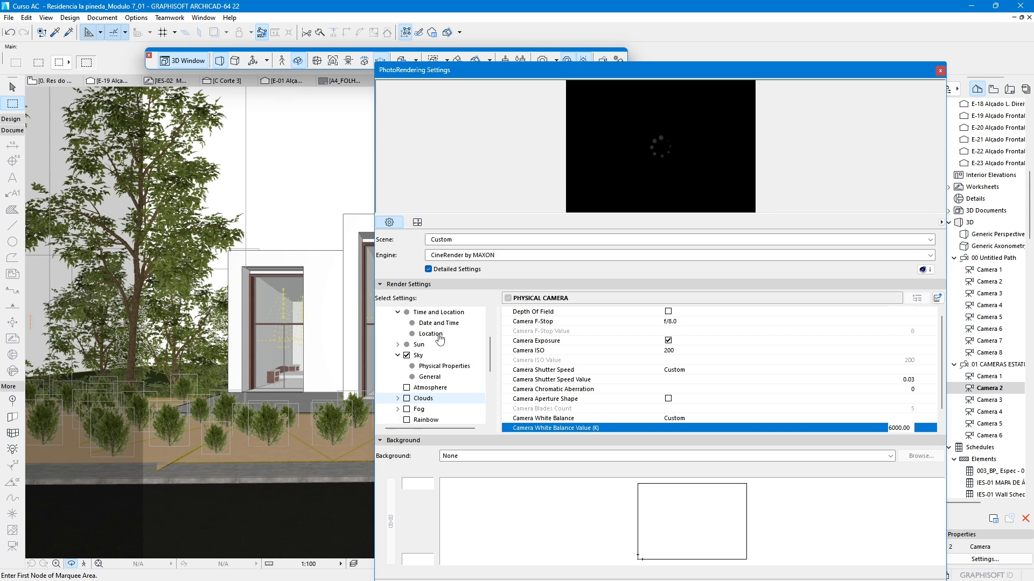
pyautogui.scroll(-2, 445, 365)
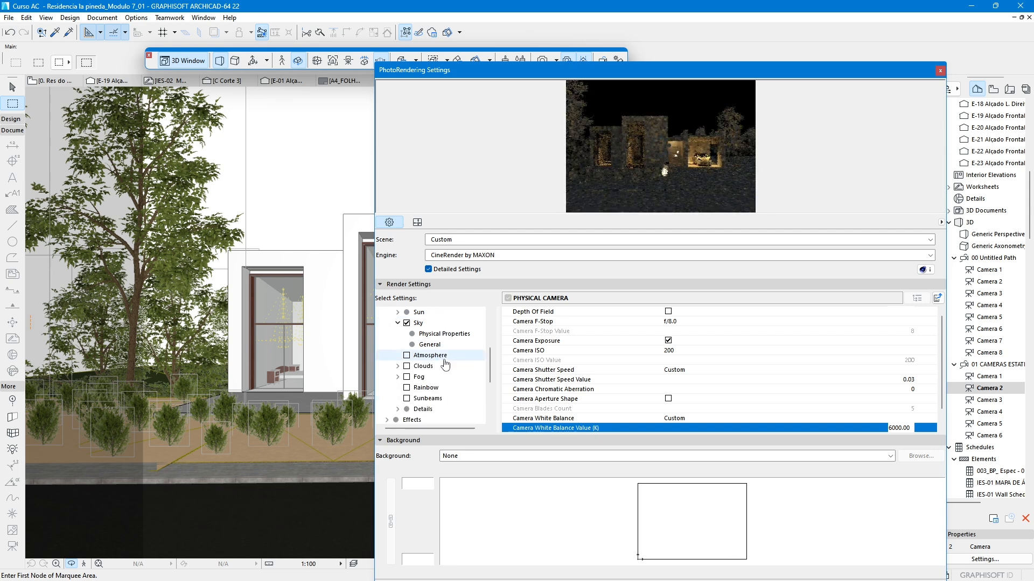
pyautogui.scroll(-2, 444, 366)
pyautogui.click(388, 387)
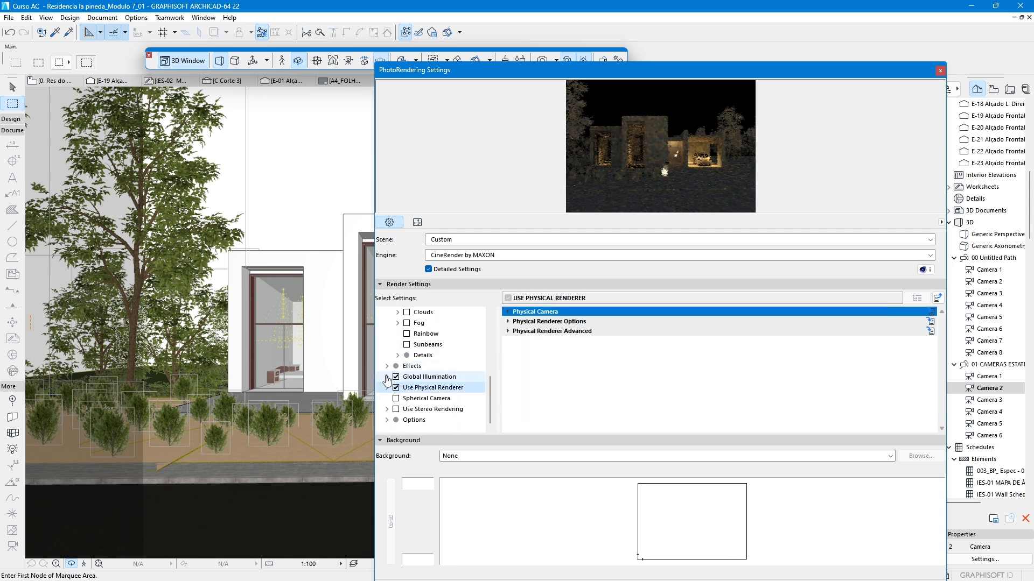
pyautogui.click(387, 377)
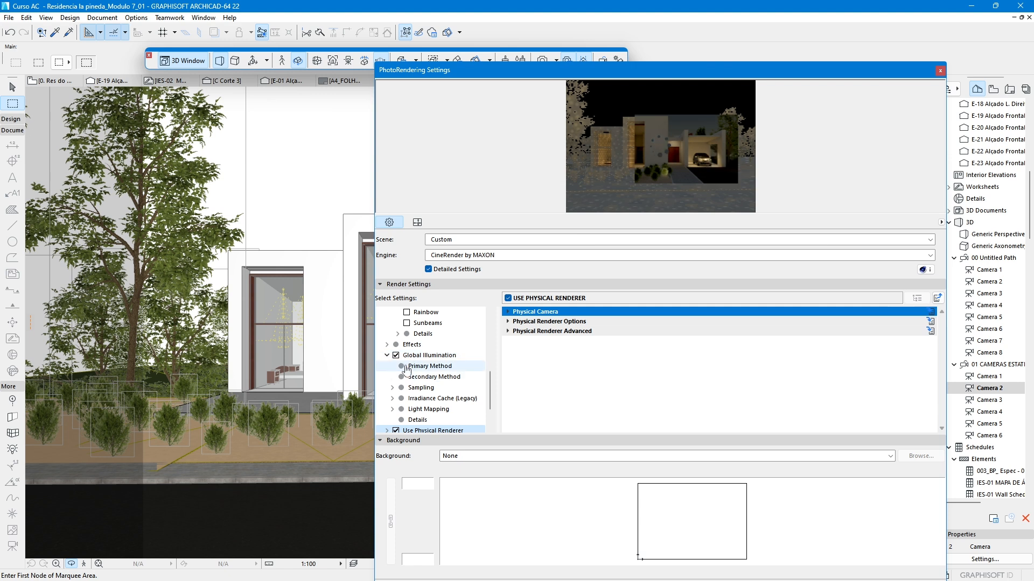
pyautogui.click(386, 355)
pyautogui.click(386, 344)
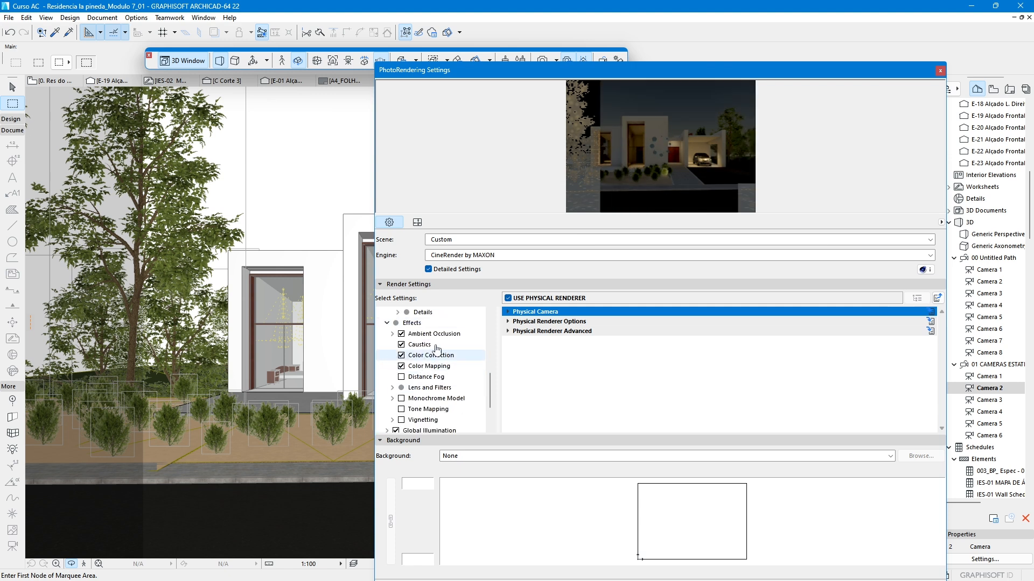
pyautogui.click(433, 356)
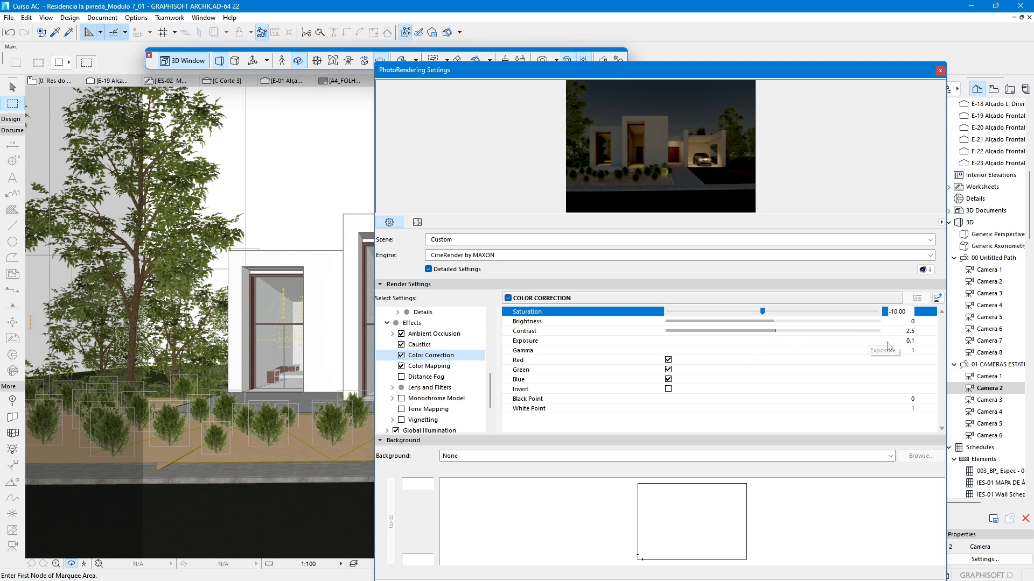
# - Try a Color Correction contrast of 0 in the preview and restore it to 2.5
pyautogui.click(905, 331)
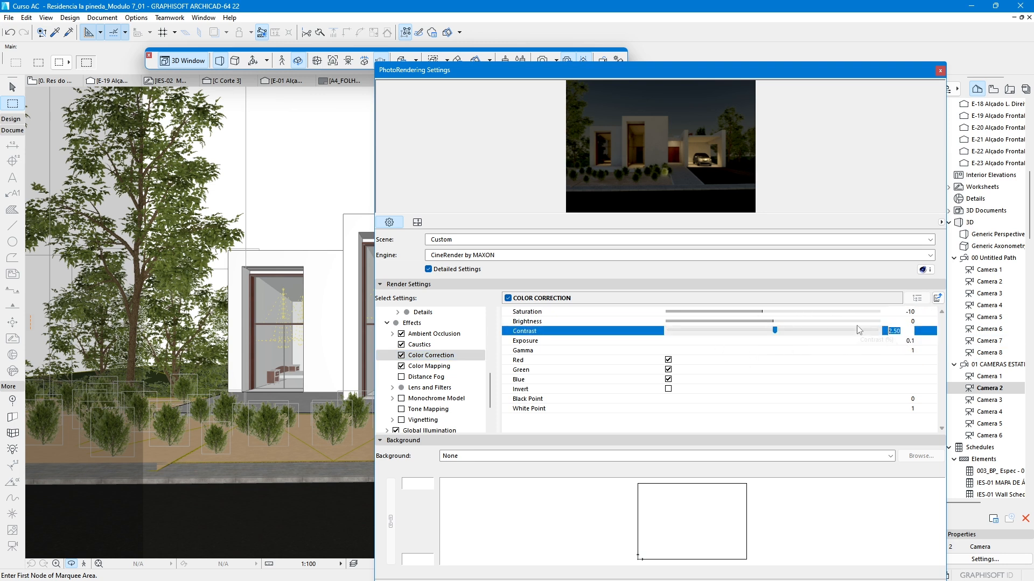
pyautogui.write('0')
pyautogui.press('Return')
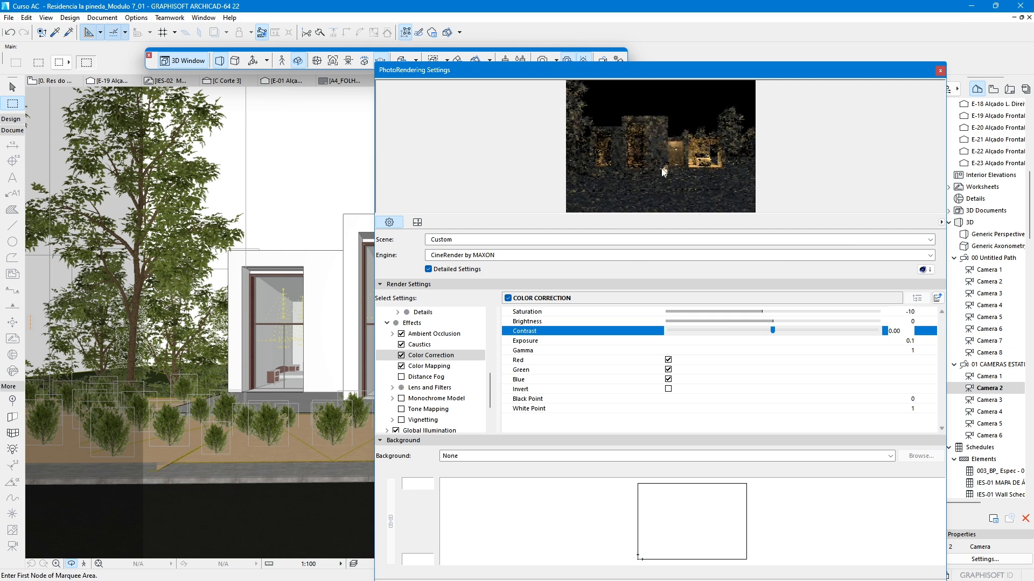
pyautogui.scroll(-5, 421, 392)
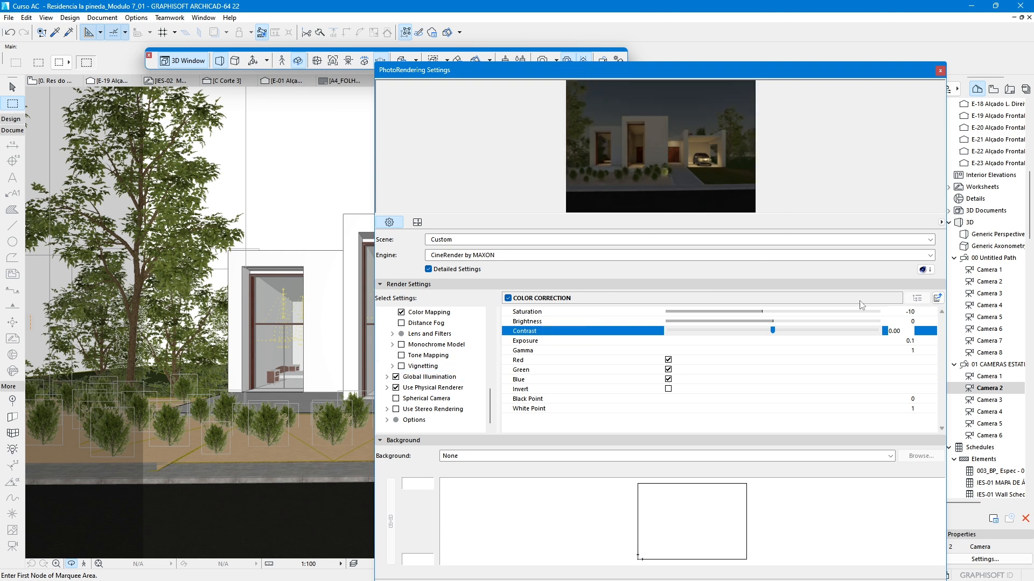
pyautogui.click(895, 331)
pyautogui.click(712, 417)
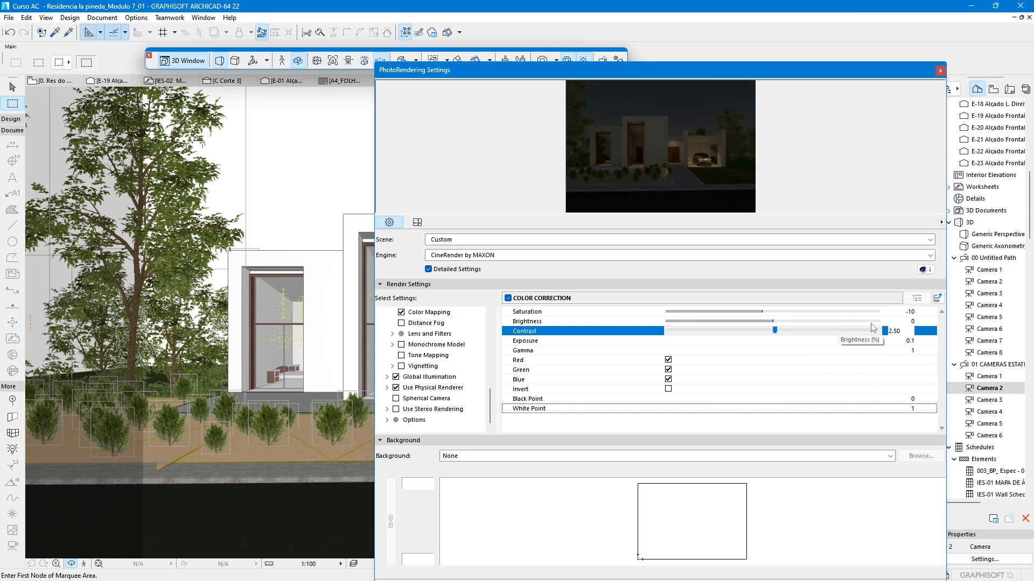
# - Set the Color Correction saturation to -5 after trying -15, and reposition the PhotoRendering Settings window
pyautogui.click(912, 311)
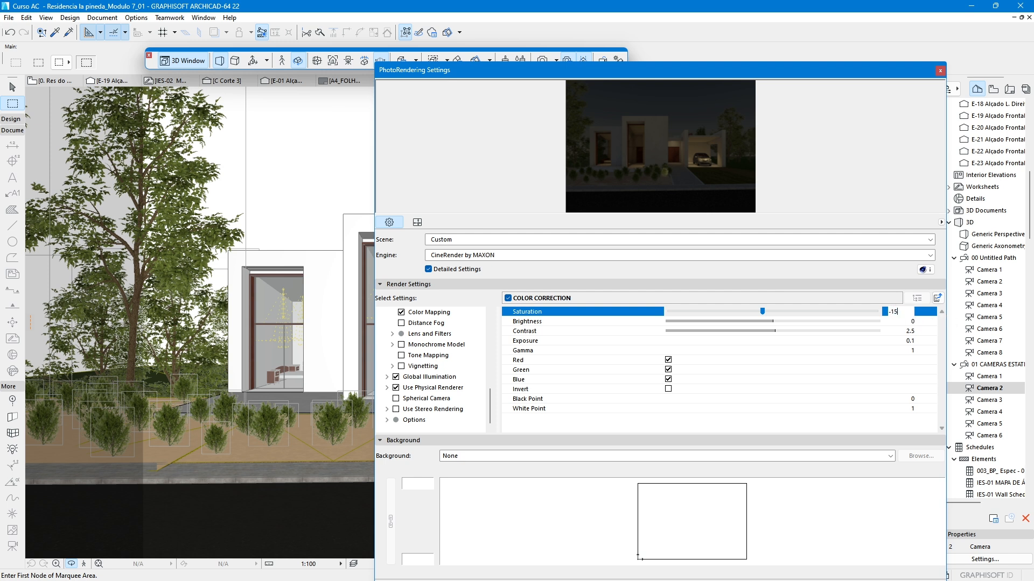
pyautogui.click(660, 420)
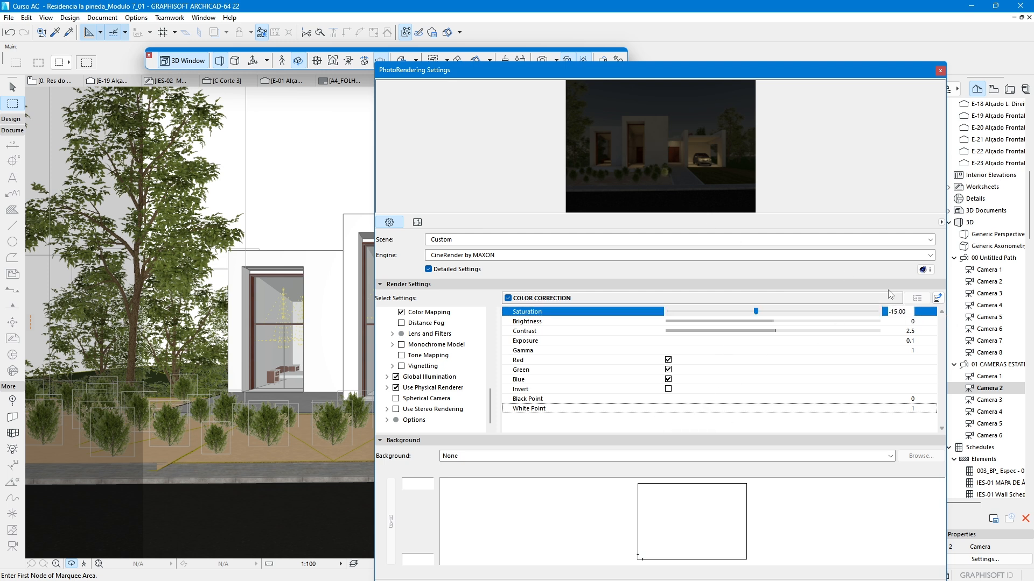
pyautogui.click(893, 311)
pyautogui.press('BackSpace')
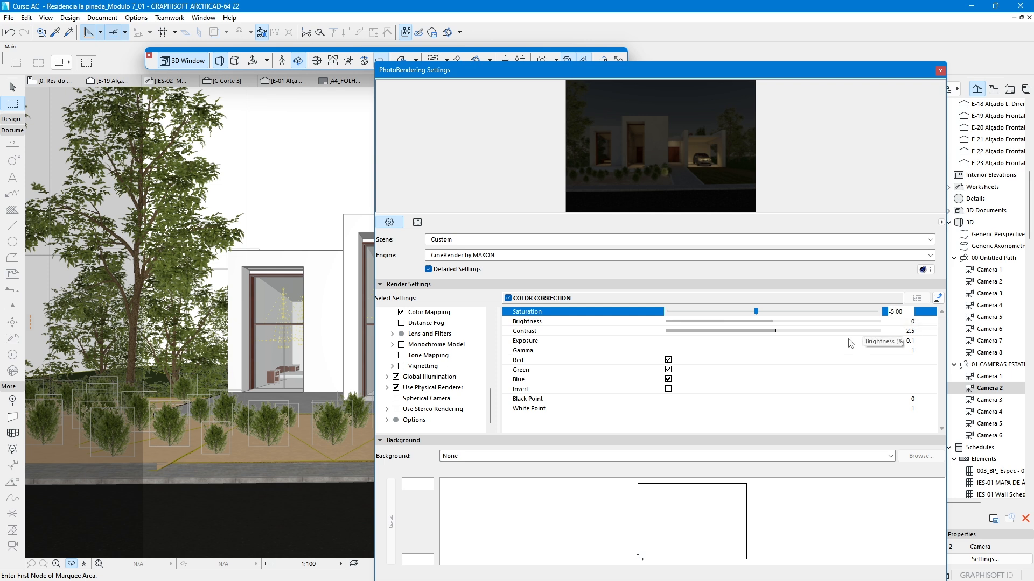
pyautogui.click(673, 414)
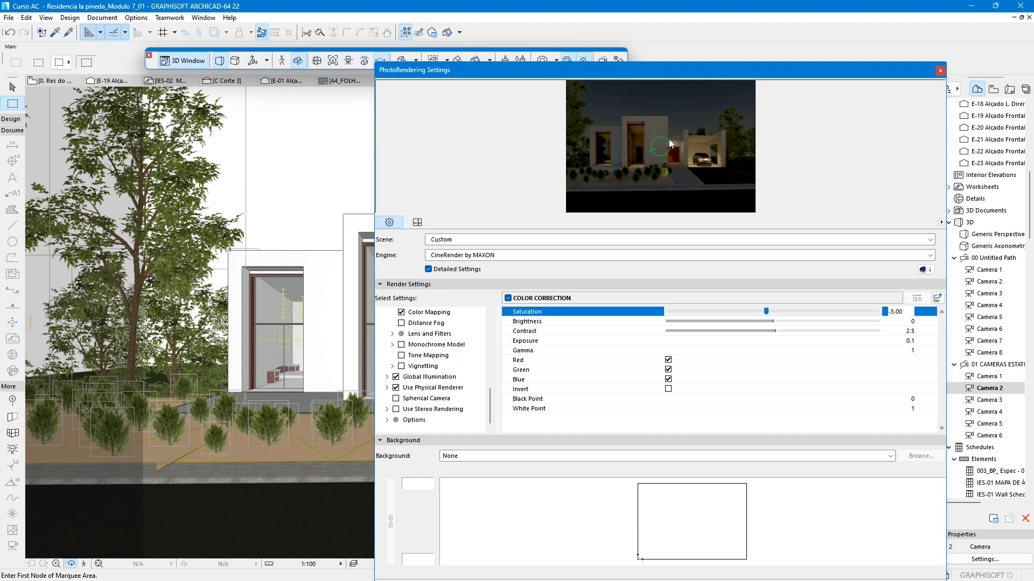
pyautogui.moveTo(704, 75); pyautogui.dragTo(742, 38)
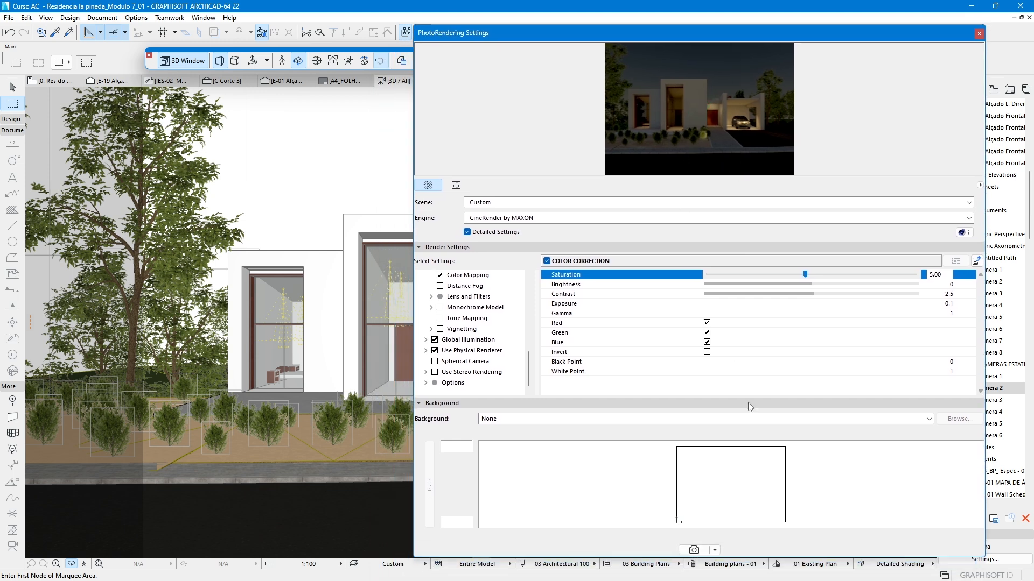
# - Render the current view with CineRender, then narrow and move the PhotoRendering Settings window to uncover the finished picture
pyautogui.click(694, 550)
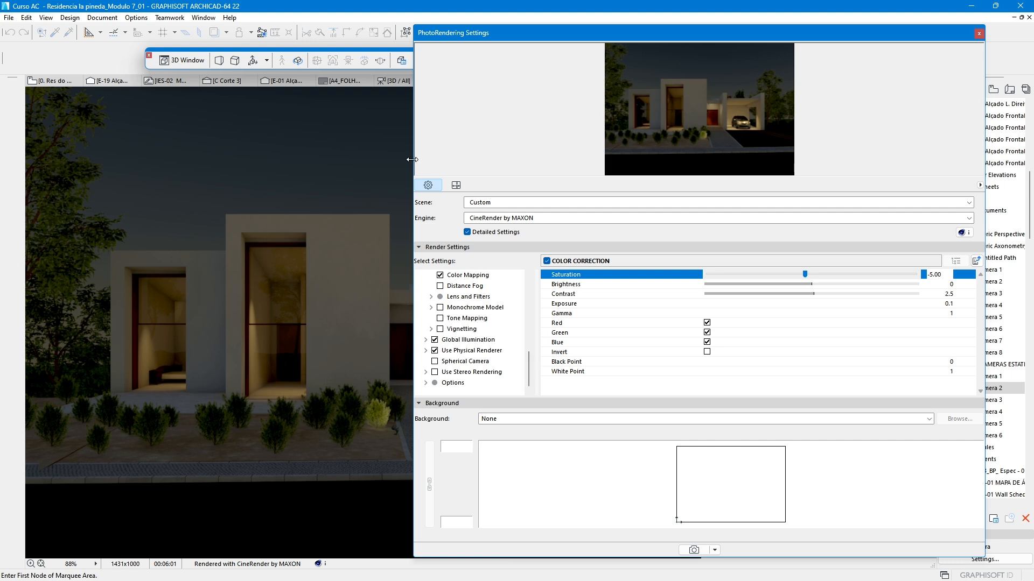
pyautogui.moveTo(413, 159); pyautogui.dragTo(715, 159)
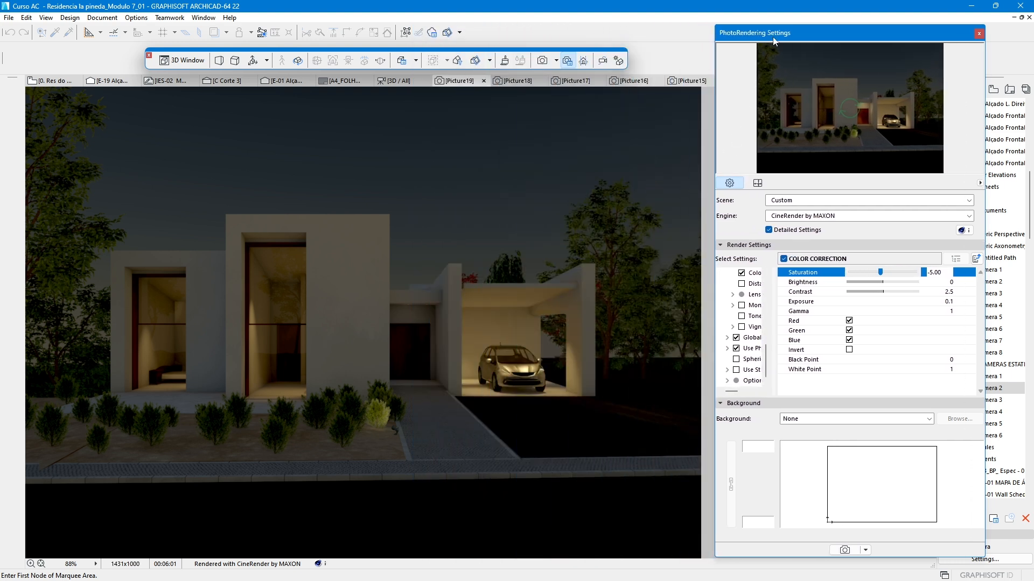
pyautogui.moveTo(774, 42); pyautogui.dragTo(857, 73)
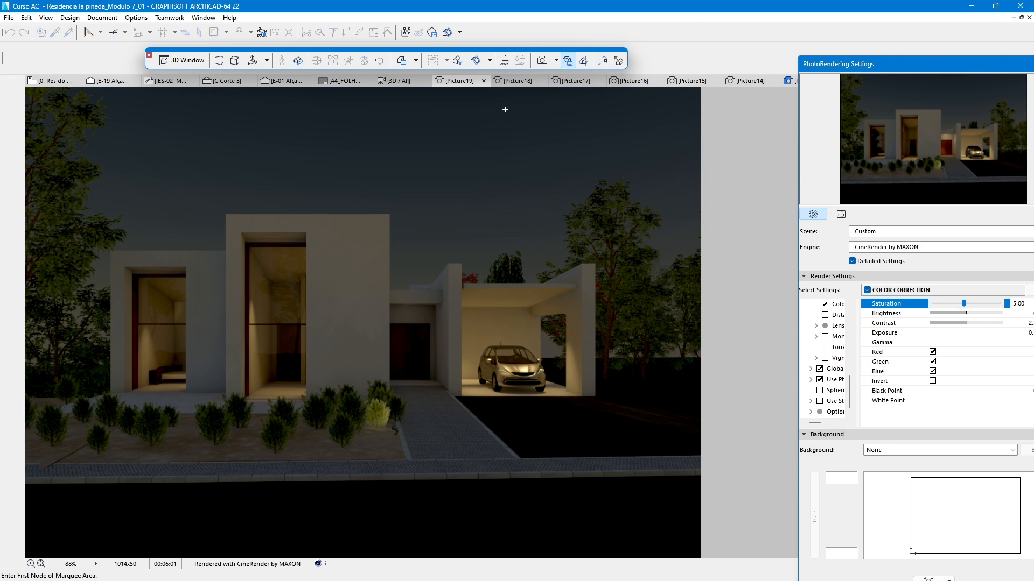
# - Compare the new Picture19 render with the earlier Picture18, Picture17 and Picture16 renders, ending on Picture19
pyautogui.click(518, 81)
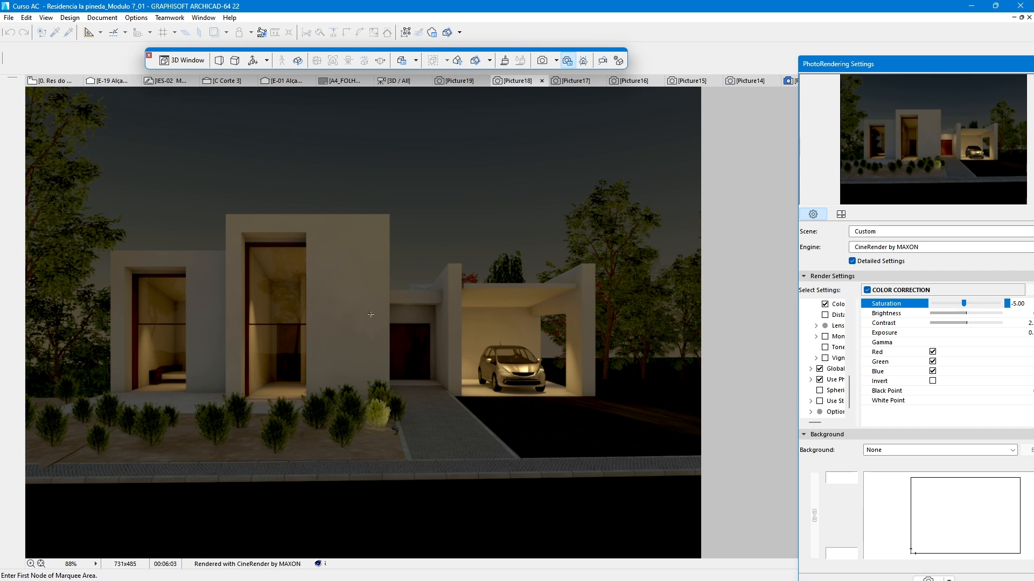
pyautogui.click(454, 80)
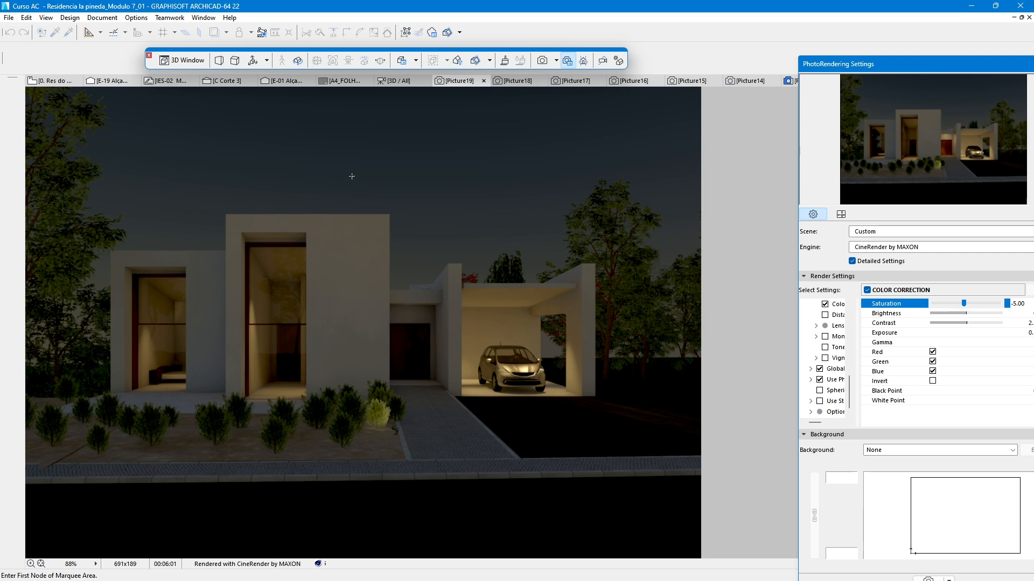
pyautogui.click(506, 82)
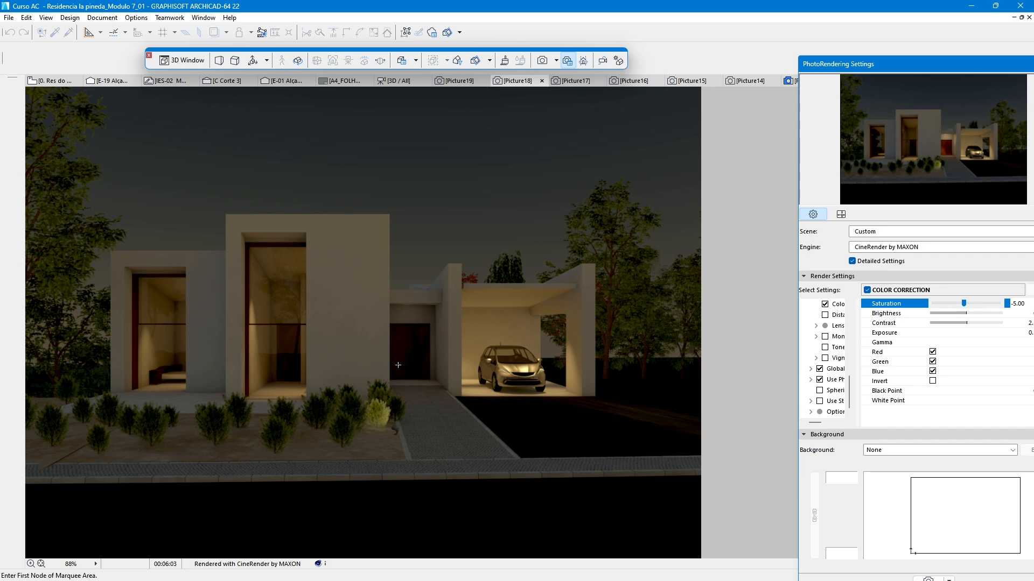
pyautogui.click(454, 81)
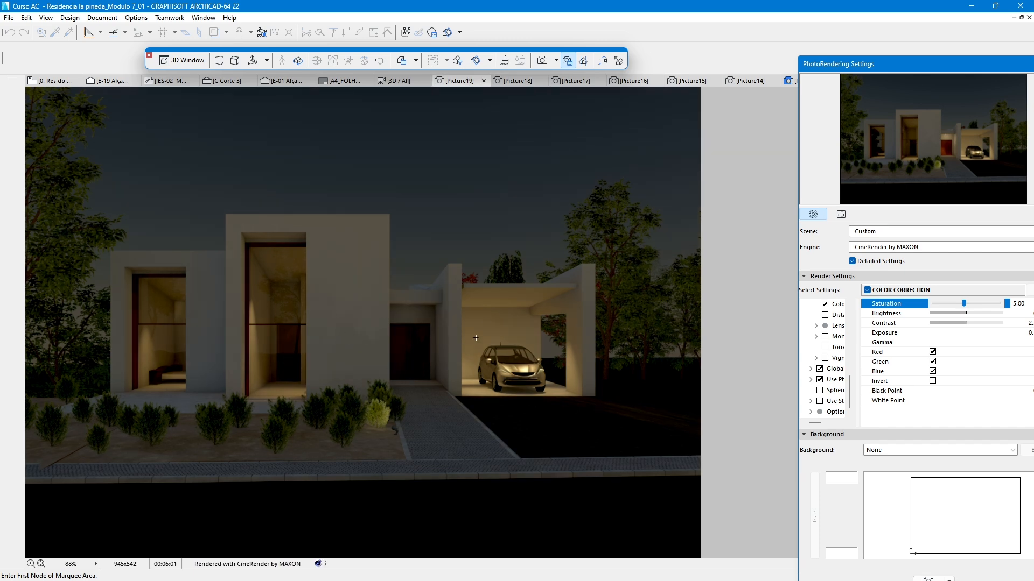
pyautogui.click(576, 80)
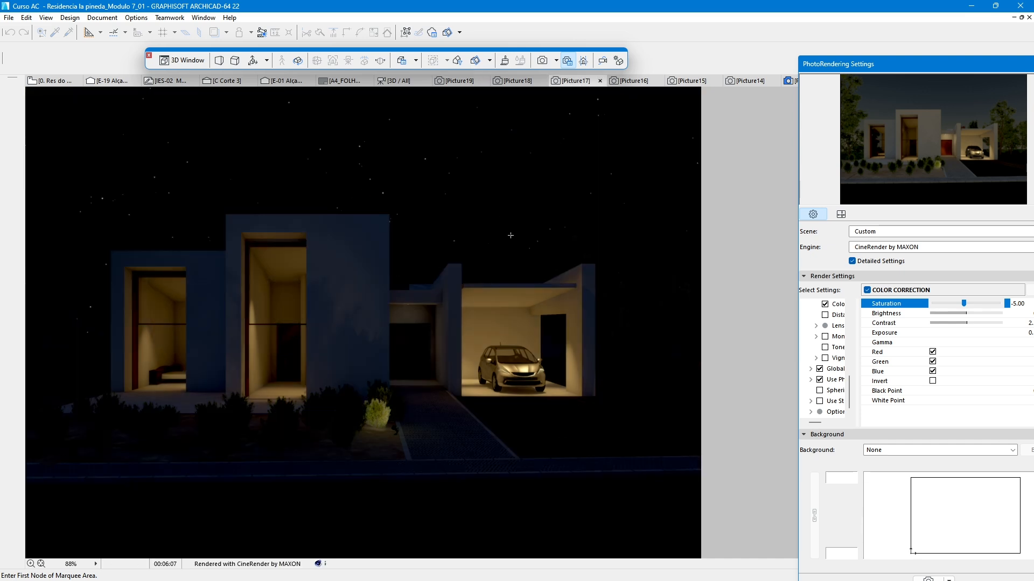
pyautogui.click(636, 82)
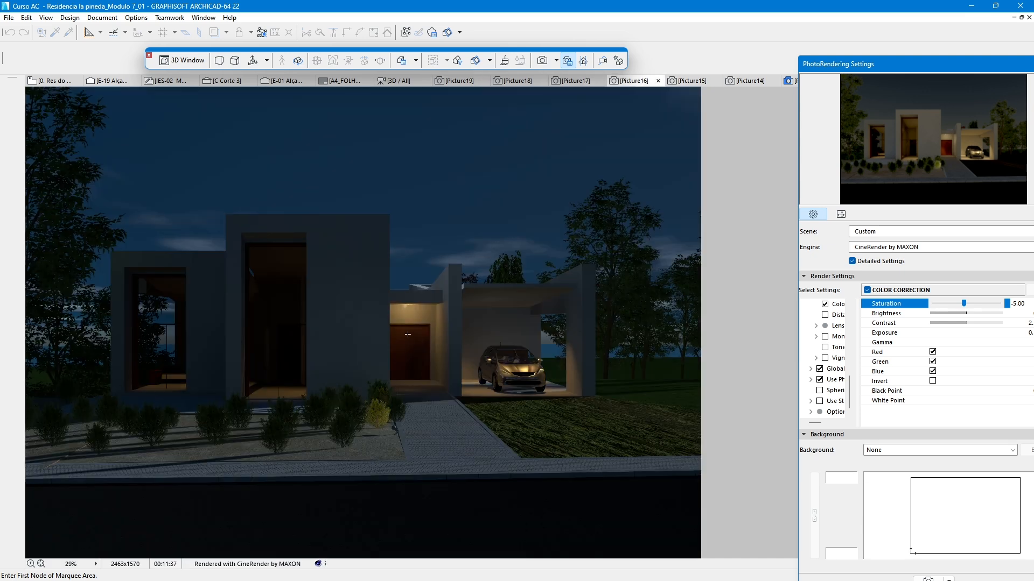
pyautogui.click(457, 81)
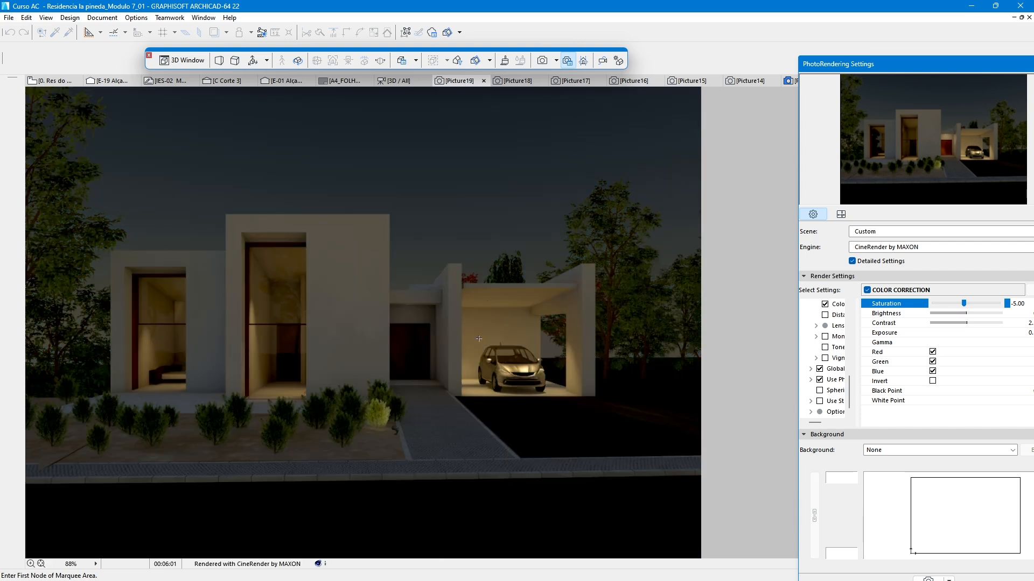
pyautogui.click(630, 81)
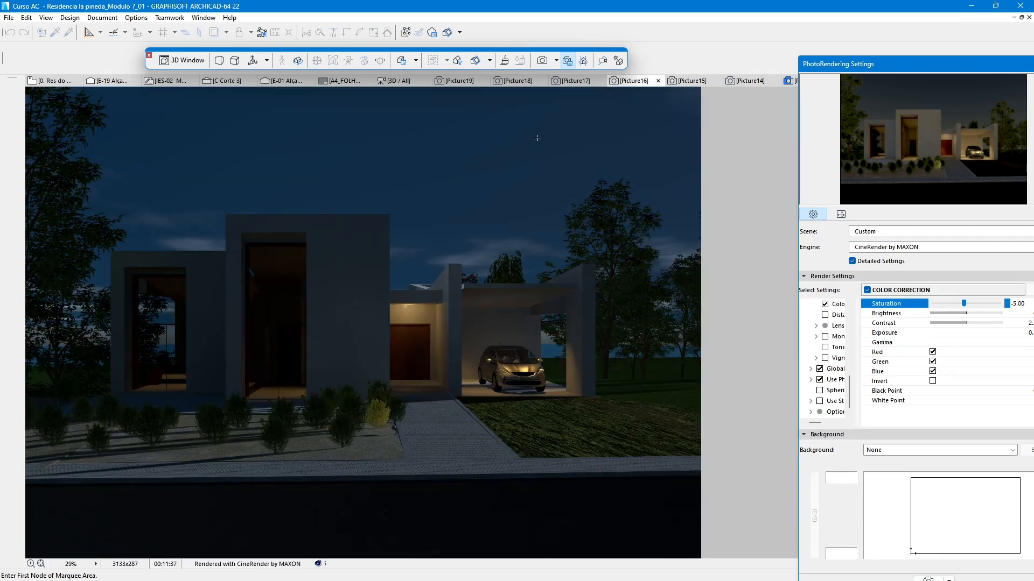
pyautogui.click(458, 82)
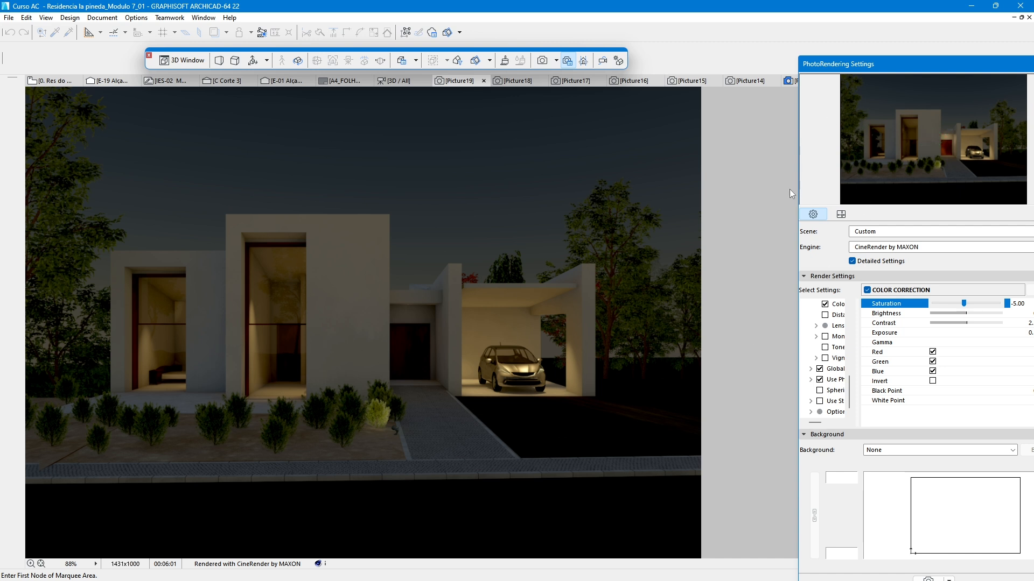
# - Widen the PhotoRendering Settings window and open the Physical Sky's Time and Location settings to review the sun position options
pyautogui.moveTo(786, 192); pyautogui.dragTo(588, 193)
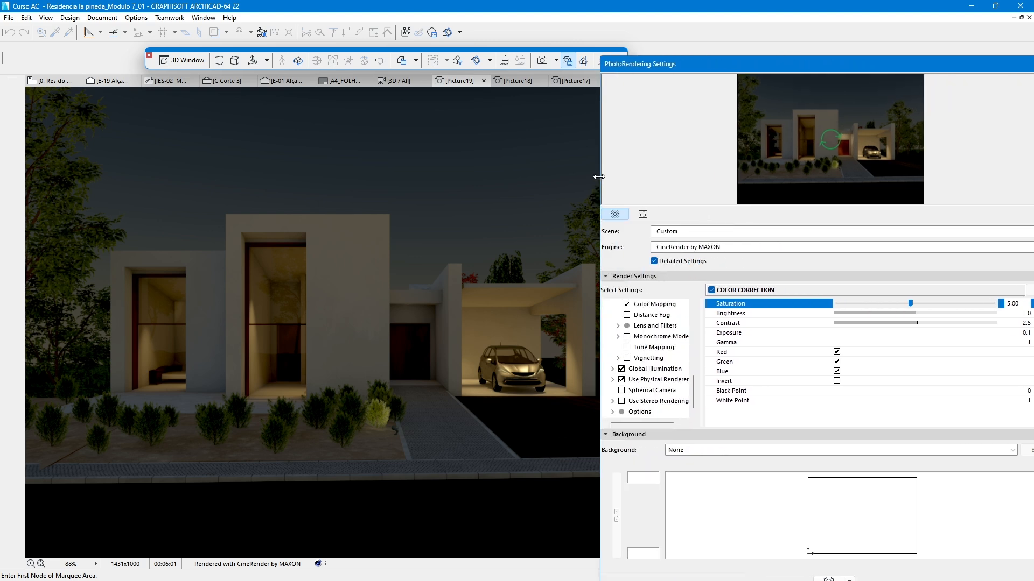
pyautogui.scroll(3, 650, 393)
pyautogui.scroll(5, 650, 392)
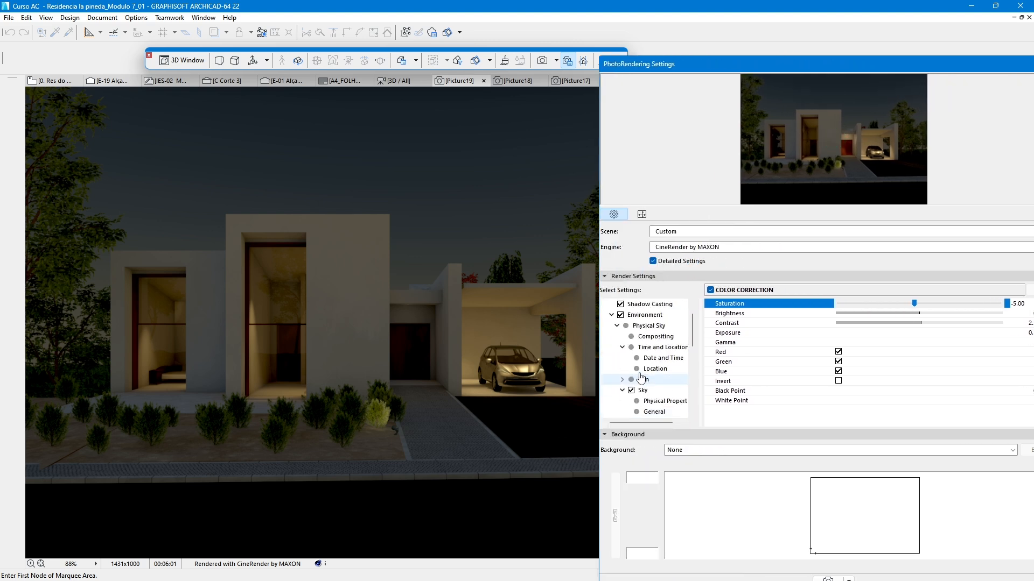
pyautogui.click(660, 347)
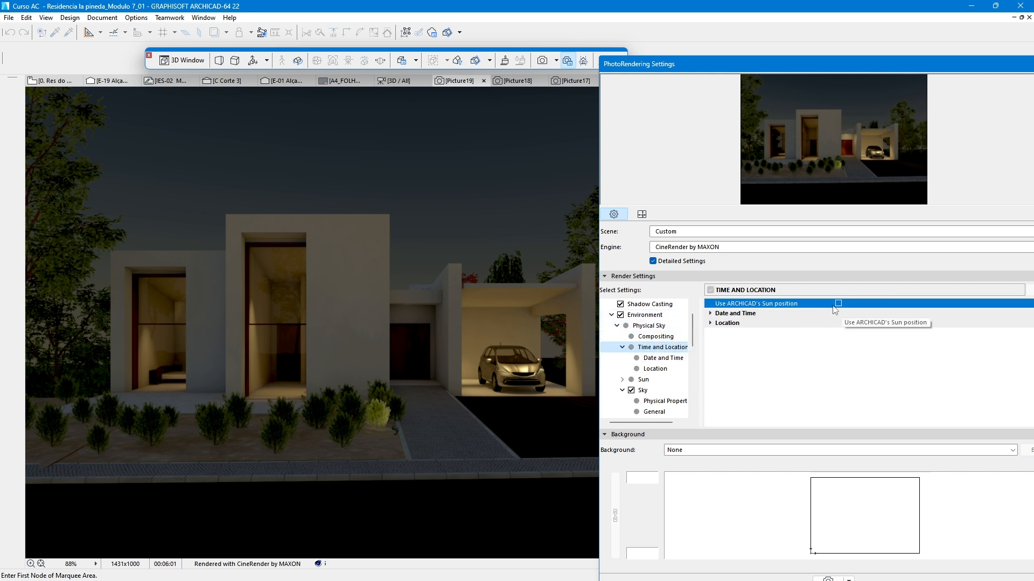
pyautogui.click(740, 326)
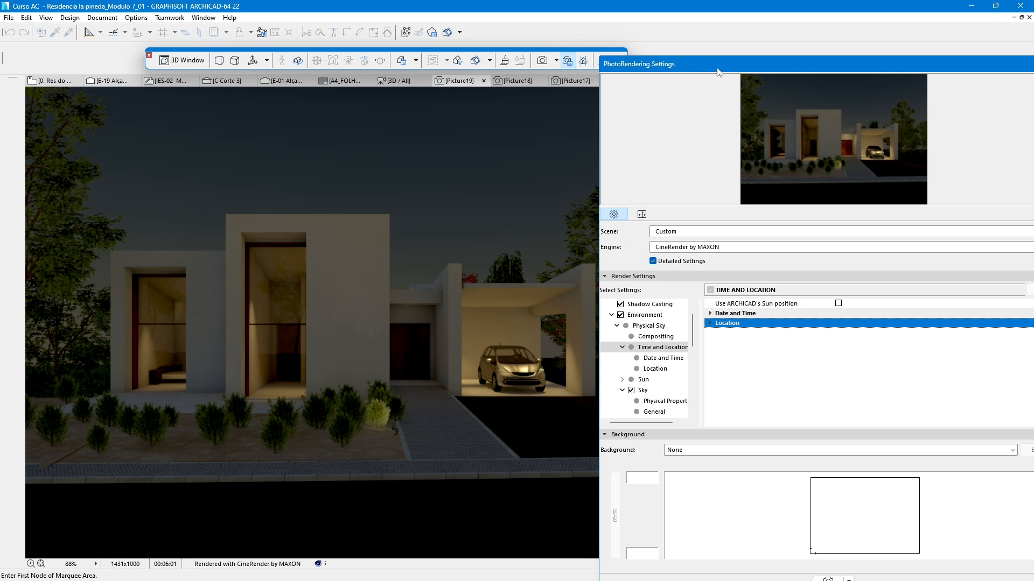
# - Lock the output image's proportions at the 1431 × 1000 pixel ratio and set the render height to 3000 pixels
pyautogui.moveTo(848, 68); pyautogui.dragTo(772, 44)
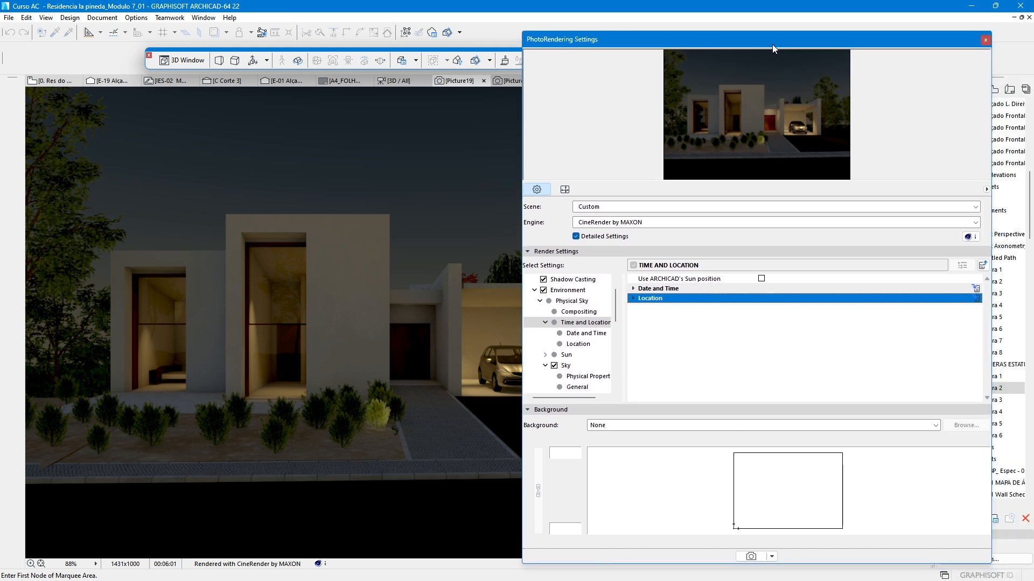
pyautogui.moveTo(659, 44); pyautogui.dragTo(719, 54)
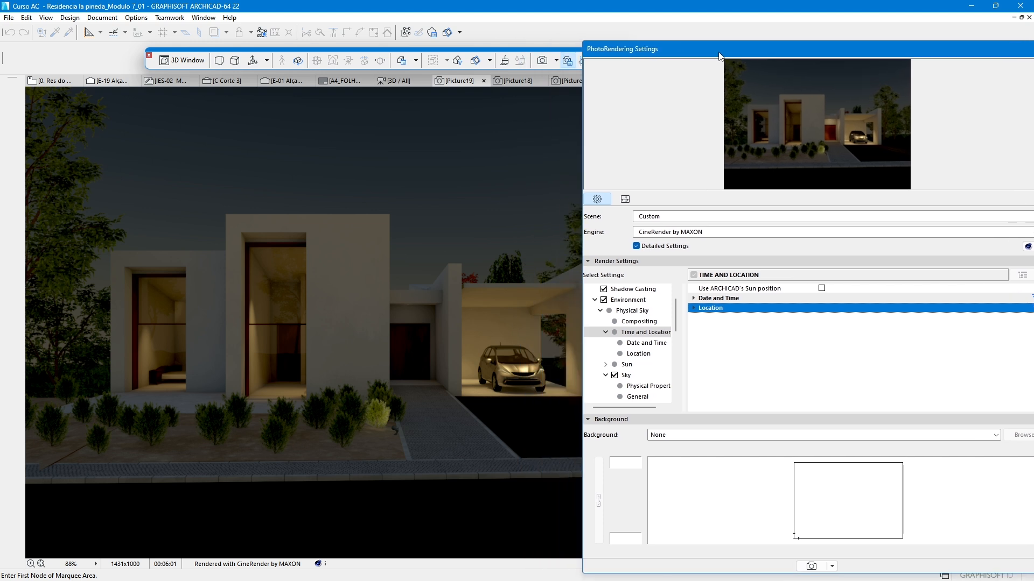
pyautogui.click(632, 201)
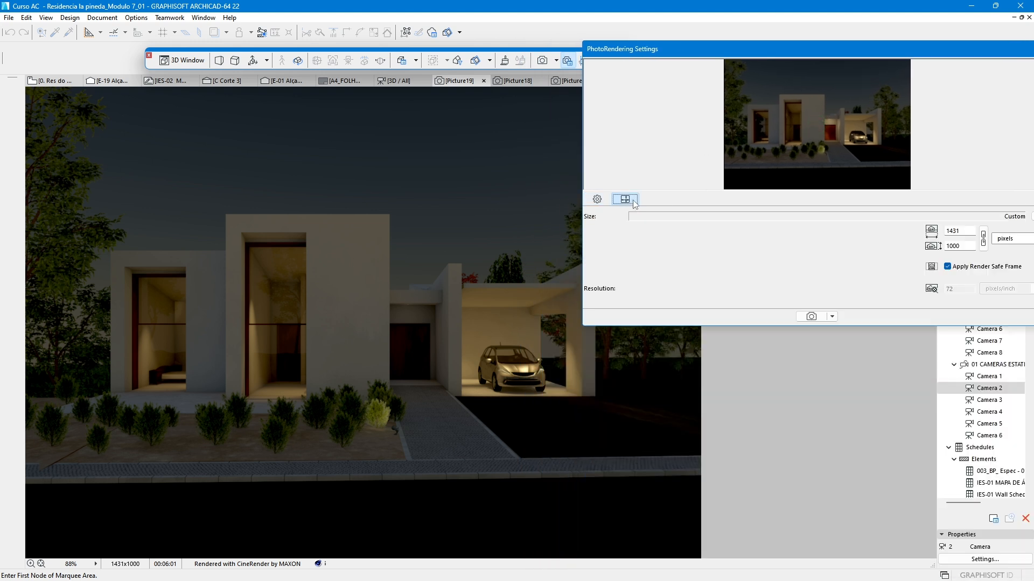
pyautogui.doubleClick(959, 246)
pyautogui.write('3000100')
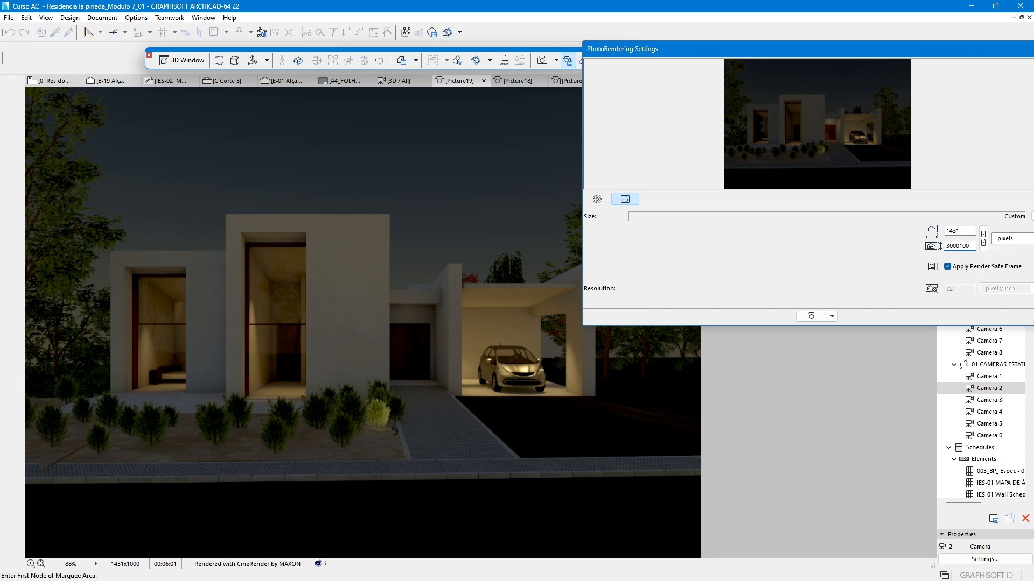
pyautogui.press('BackSpace')
pyautogui.press('BackSpace')
pyautogui.press('BackSpace')
pyautogui.press('BackSpace')
pyautogui.press('BackSpace')
pyautogui.press('BackSpace')
pyautogui.write('1000')
pyautogui.click(984, 238)
pyautogui.write('3000')
pyautogui.click(971, 233)
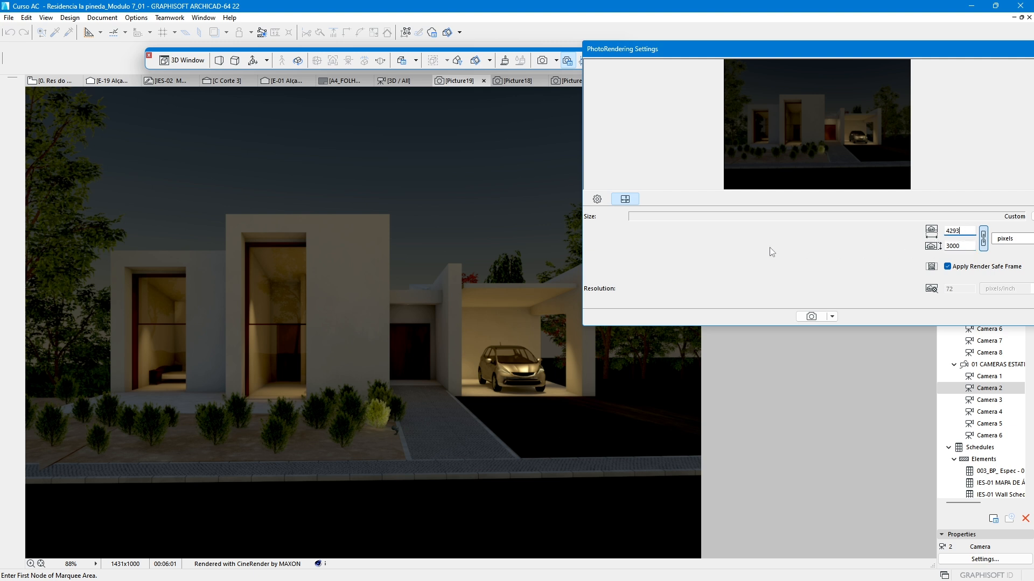
# - Store the current render settings as a custom scene named Exterior_Noite and move the settings window off the rendered house
pyautogui.click(597, 200)
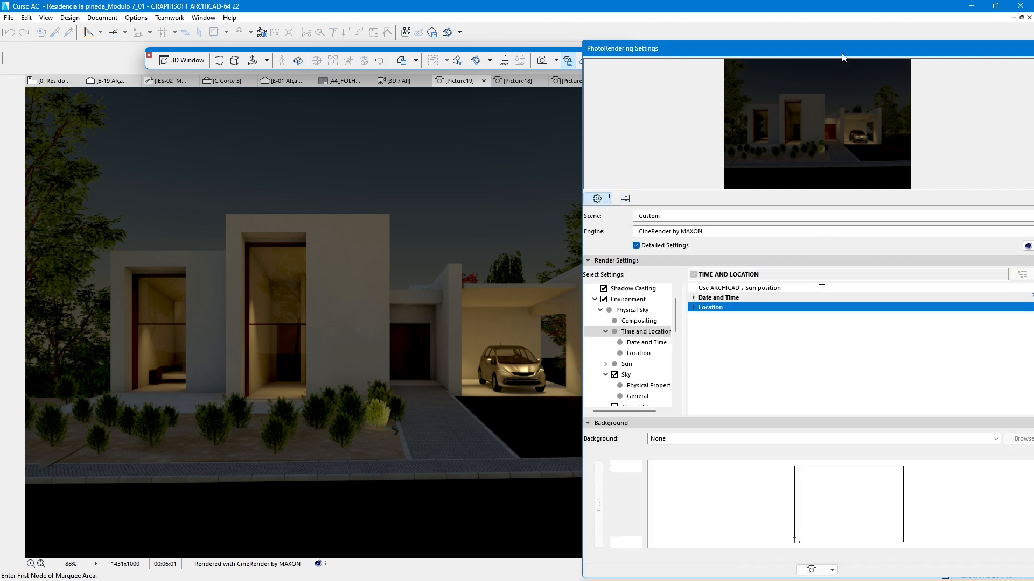
pyautogui.moveTo(843, 52); pyautogui.dragTo(689, 41)
pyautogui.click(881, 204)
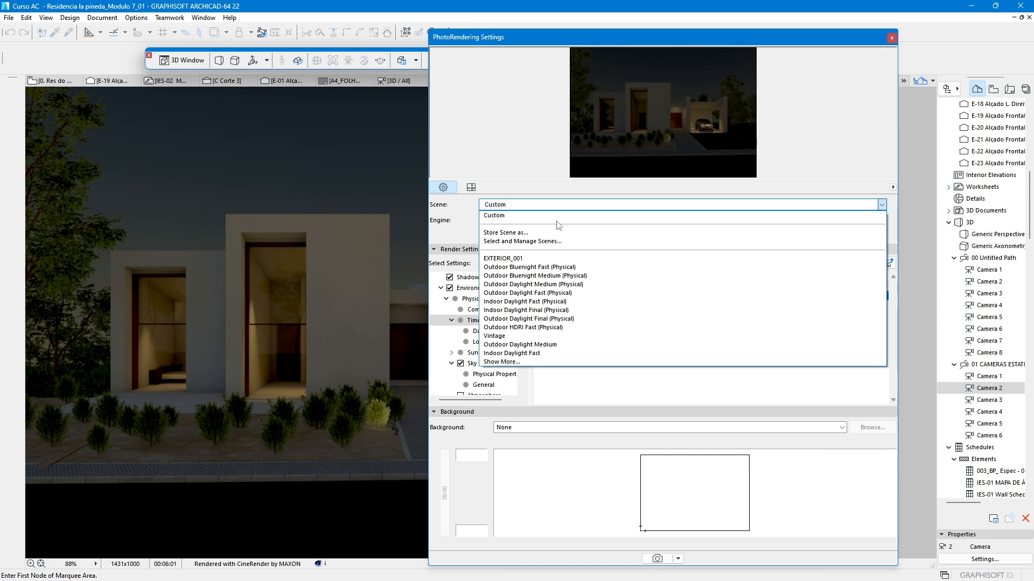
pyautogui.click(520, 233)
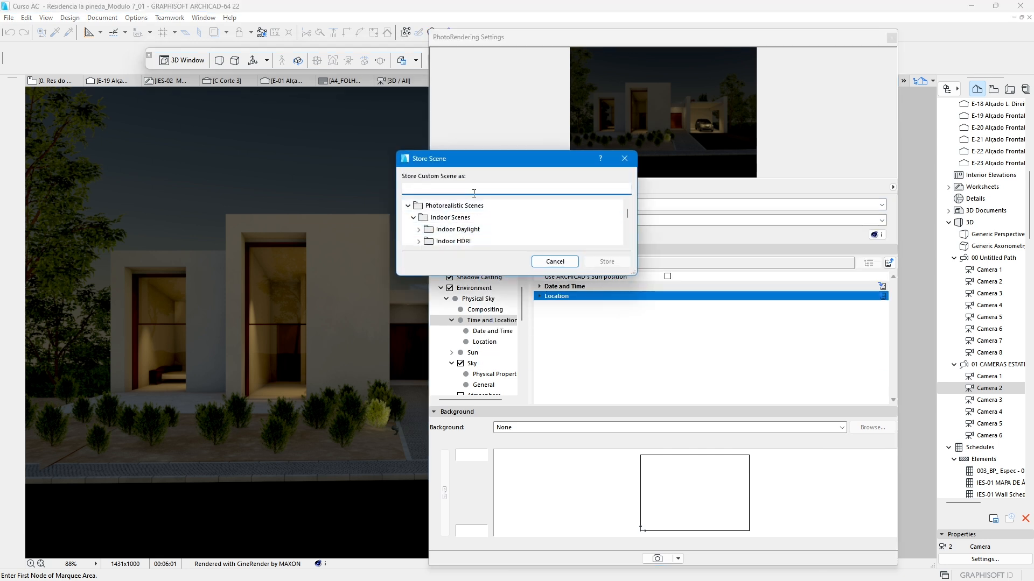
pyautogui.write('Exterior')
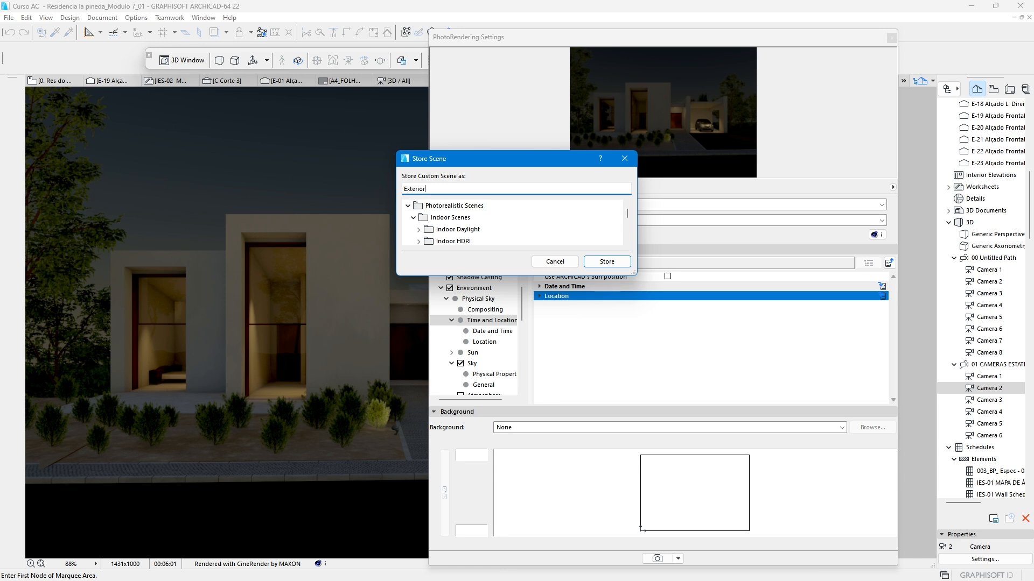
pyautogui.write('_Noite')
pyautogui.click(592, 263)
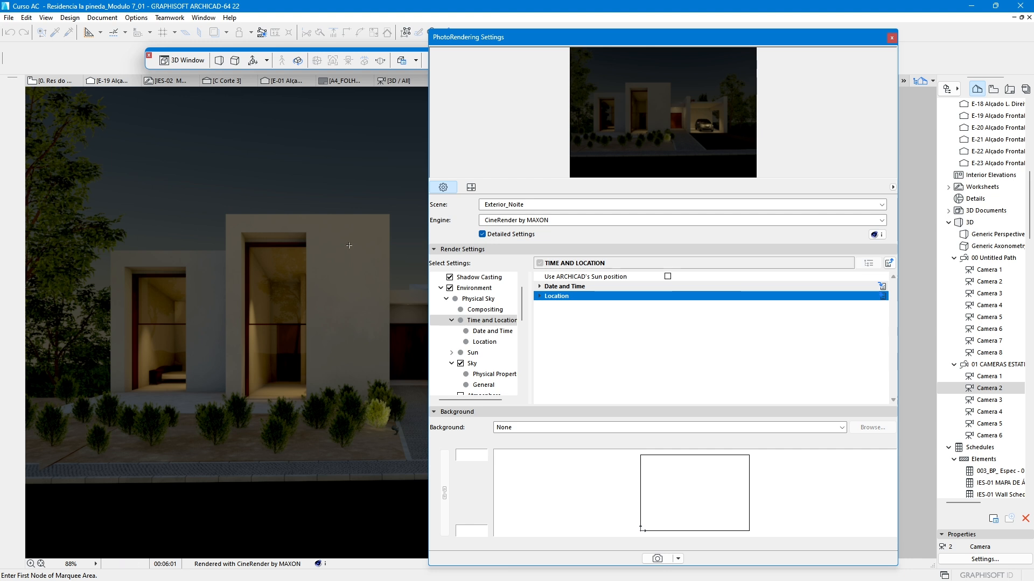
pyautogui.moveTo(520, 45); pyautogui.dragTo(620, 35)
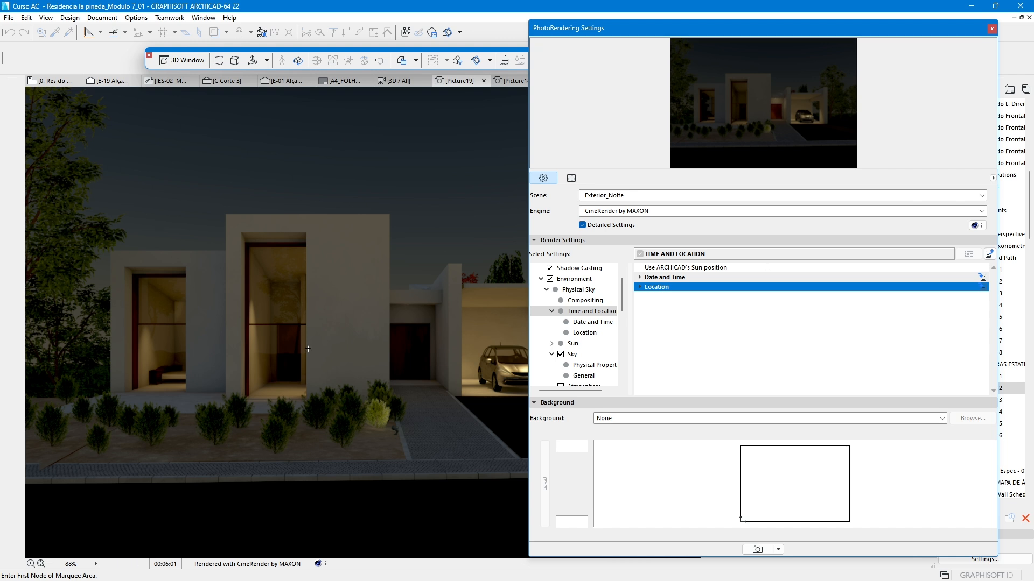
pyautogui.moveTo(606, 26); pyautogui.dragTo(709, 52)
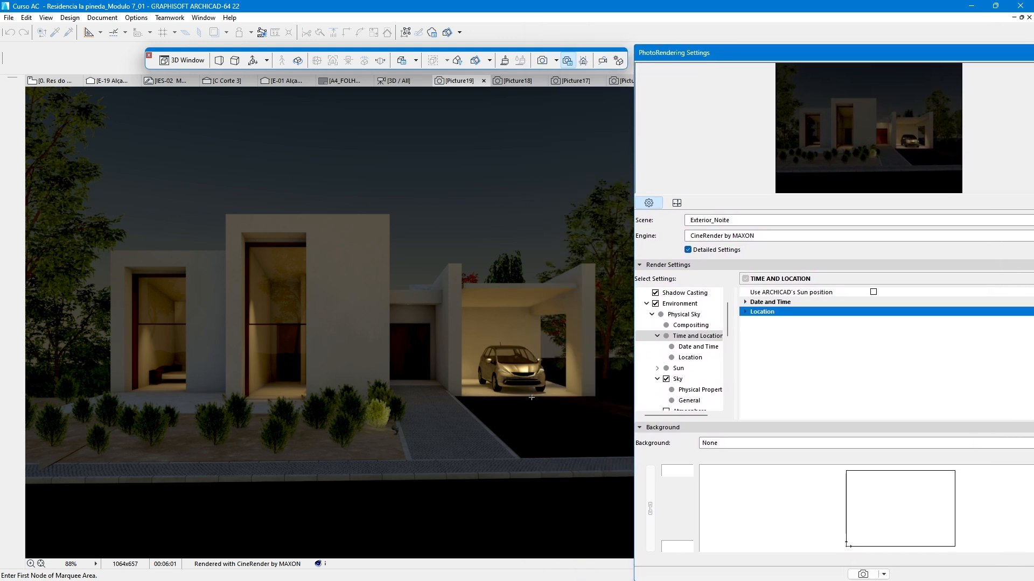